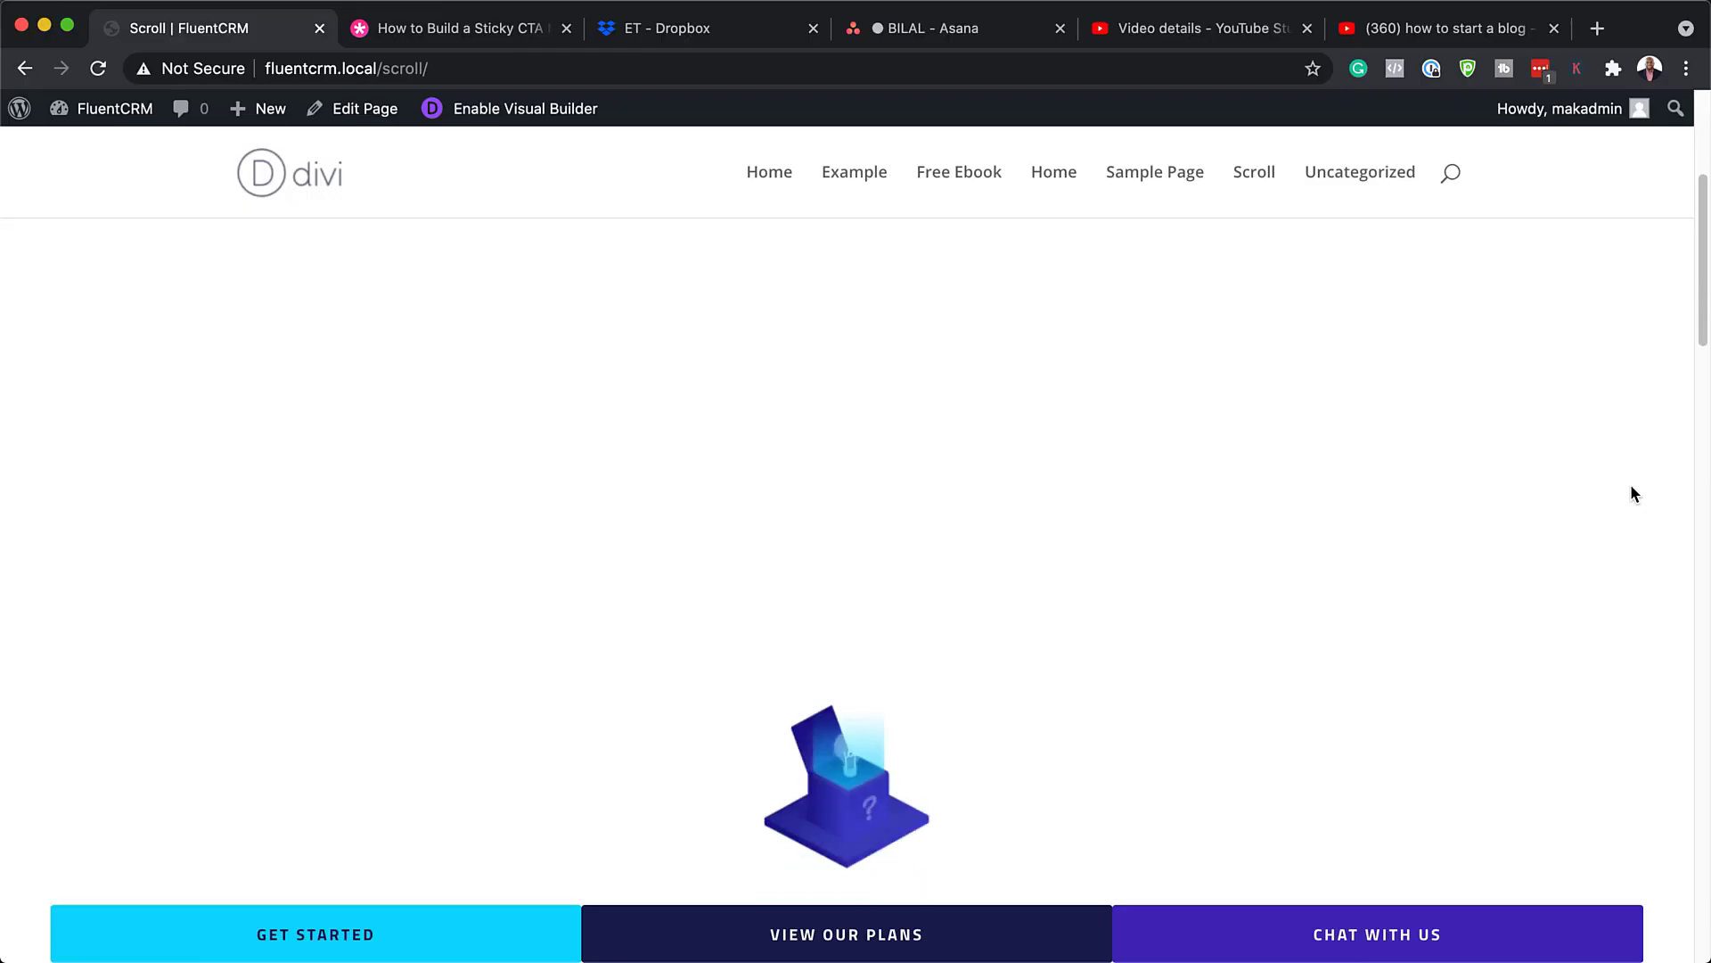
Step: Scroll the Scroll page down and back up to watch the three CTA buttons stay fixed at the top
{"action": "scroll", "coordinate": [1633, 493], "scroll_direction": "down", "scroll_amount": 10}
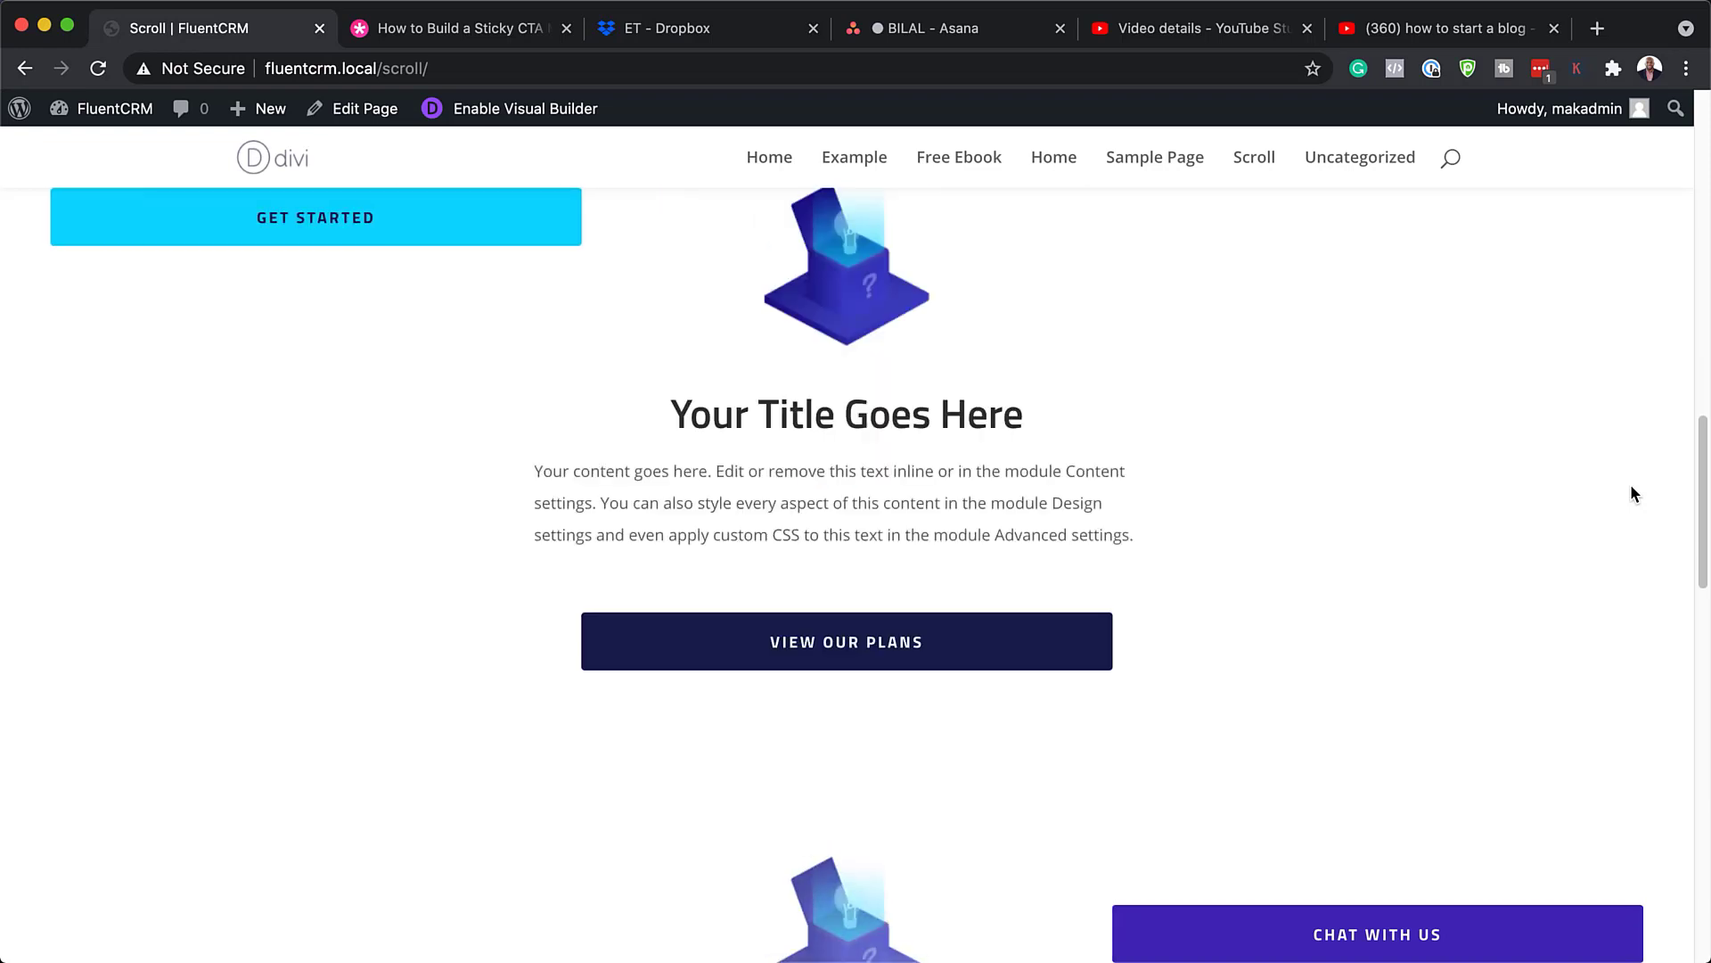
{"action": "scroll", "coordinate": [1633, 493], "scroll_direction": "down", "scroll_amount": 8}
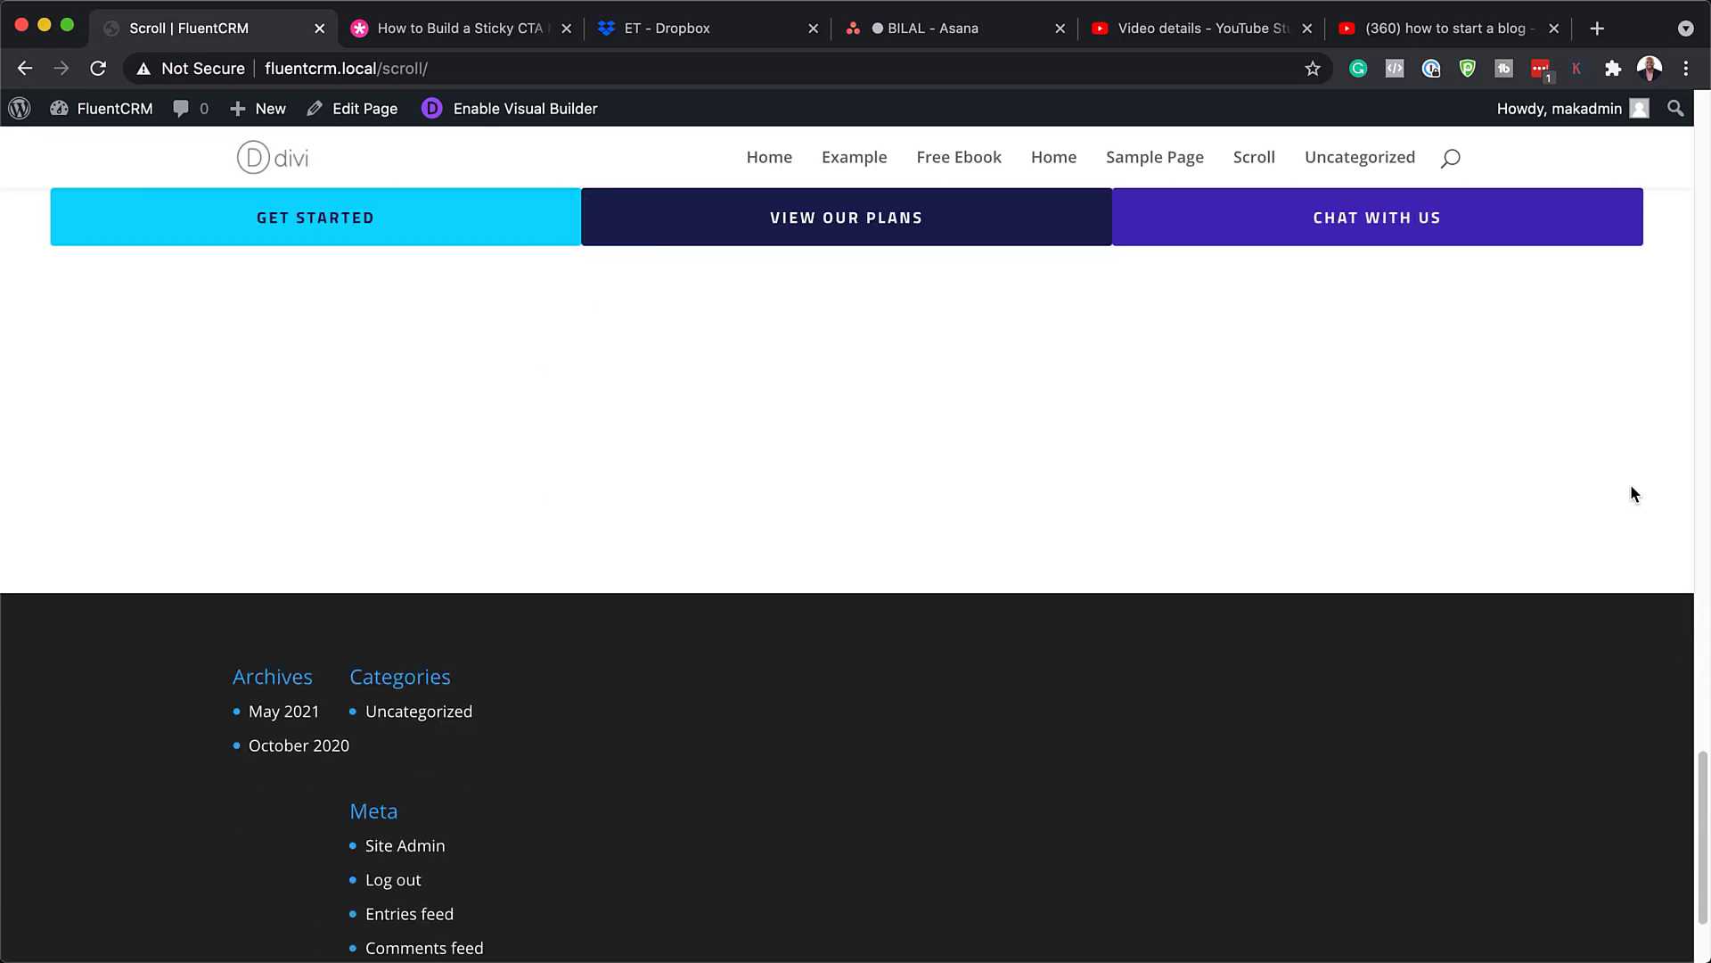
{"action": "scroll", "coordinate": [1633, 493], "scroll_direction": "up", "scroll_amount": 4}
{"action": "scroll", "coordinate": [1633, 493], "scroll_direction": "up", "scroll_amount": 10}
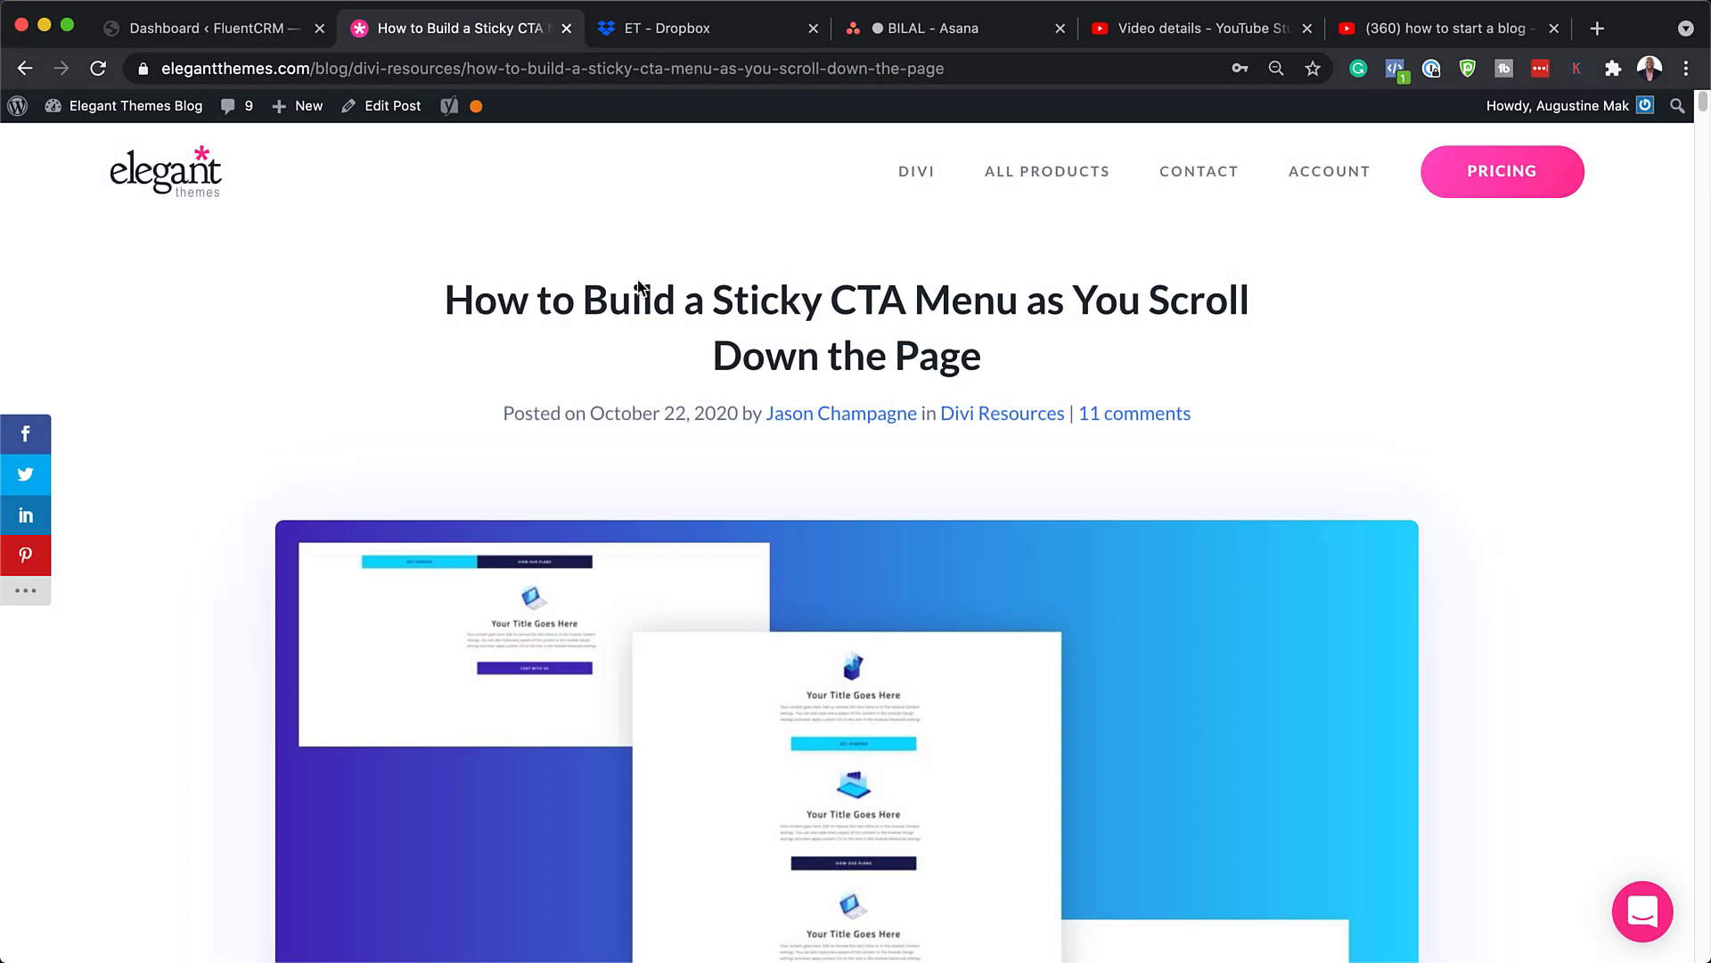
Step: Scroll to the Download For Free box and enter an e-mail address in its signup field
{"action": "scroll", "coordinate": [1102, 519], "scroll_direction": "down", "scroll_amount": 6}
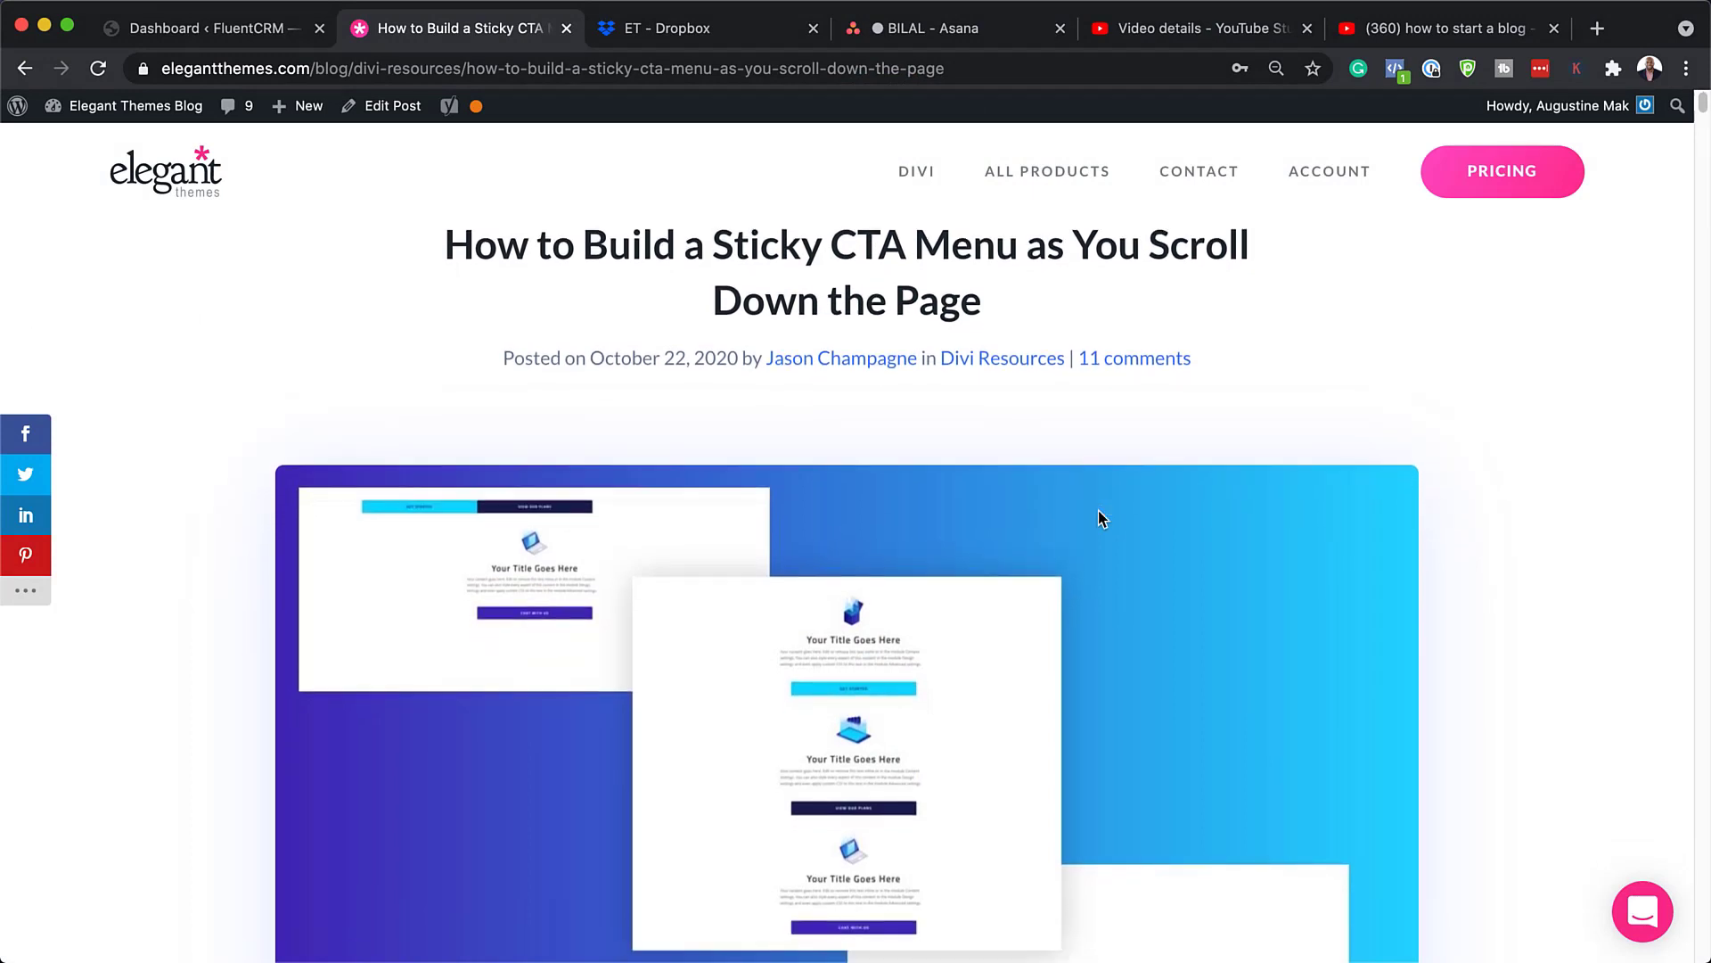
{"action": "scroll", "coordinate": [1102, 519], "scroll_direction": "down", "scroll_amount": 10}
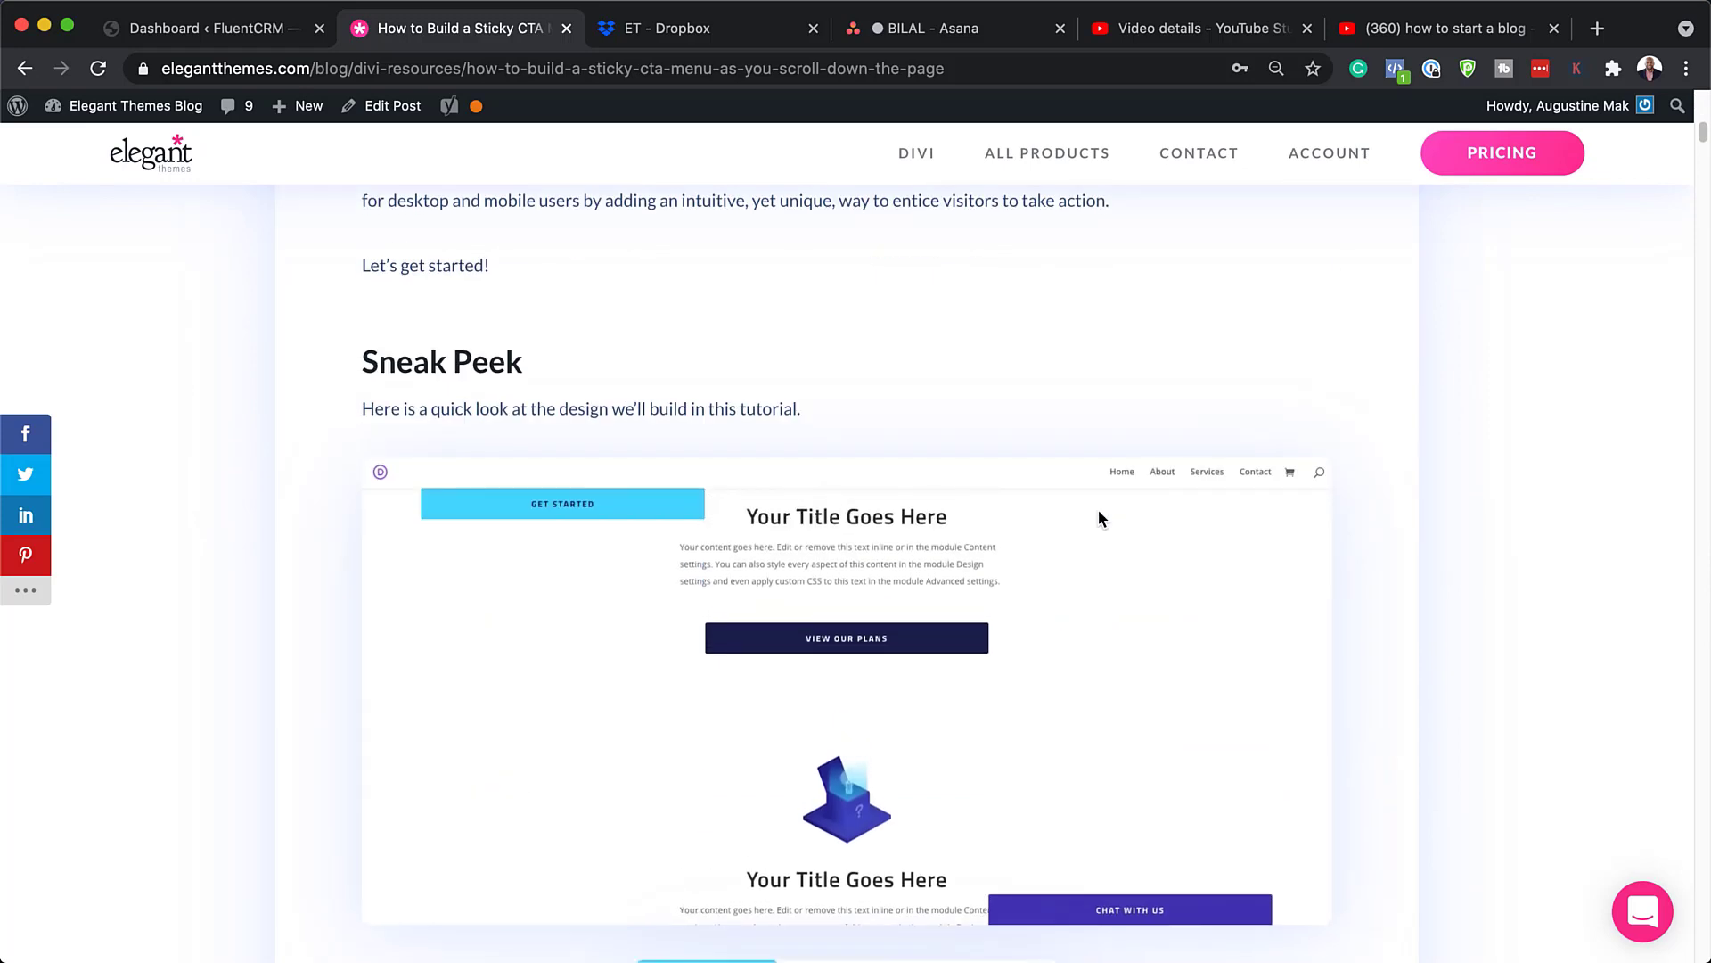
{"action": "scroll", "coordinate": [1100, 519], "scroll_direction": "down", "scroll_amount": 12}
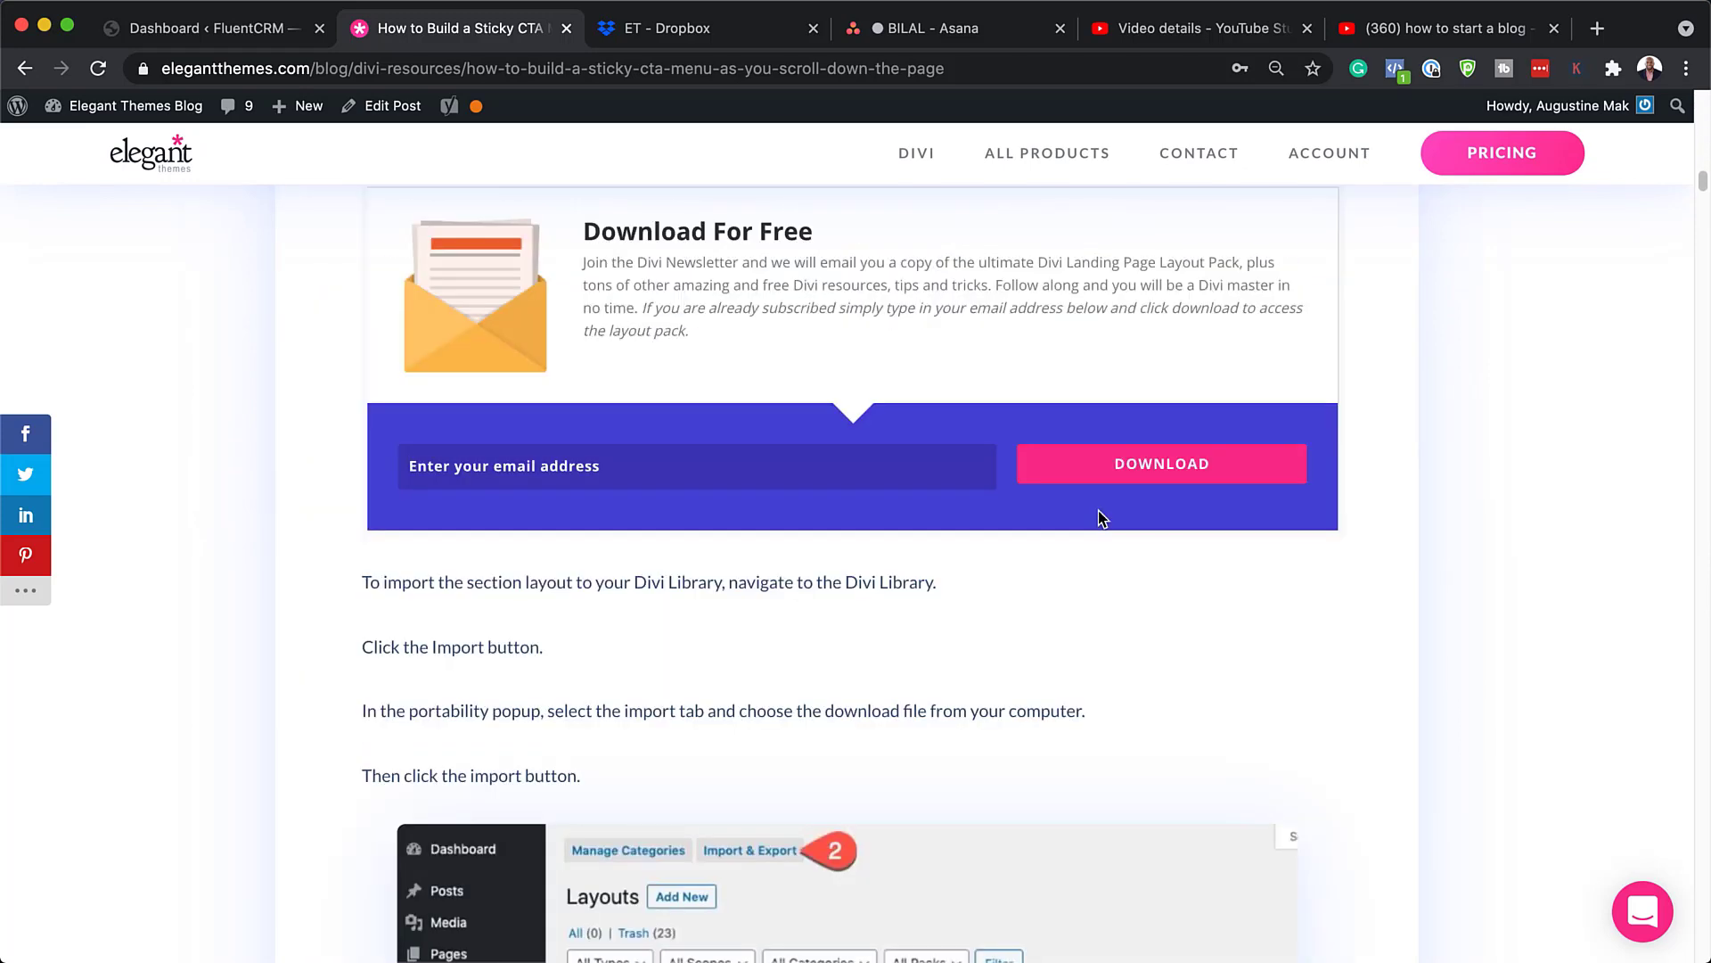
{"action": "left_click", "coordinate": [937, 479]}
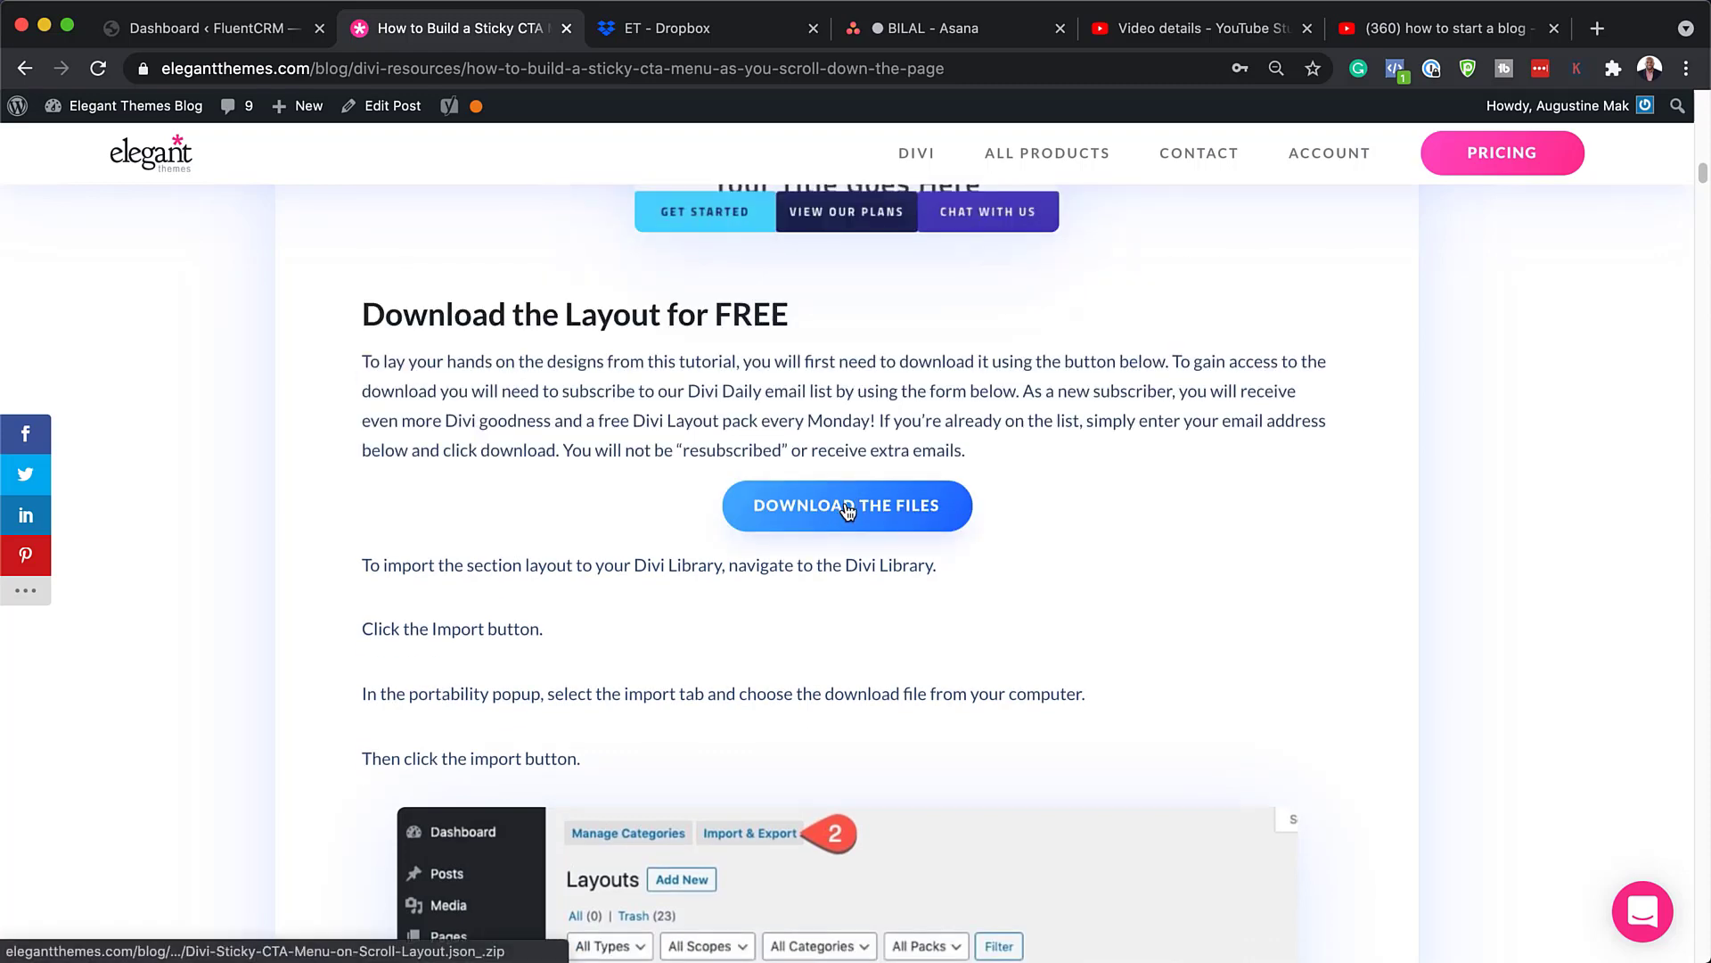
Step: Download the sticky CTA layout files and reveal the zip in Finder's Downloads folder
{"action": "left_click", "coordinate": [846, 506]}
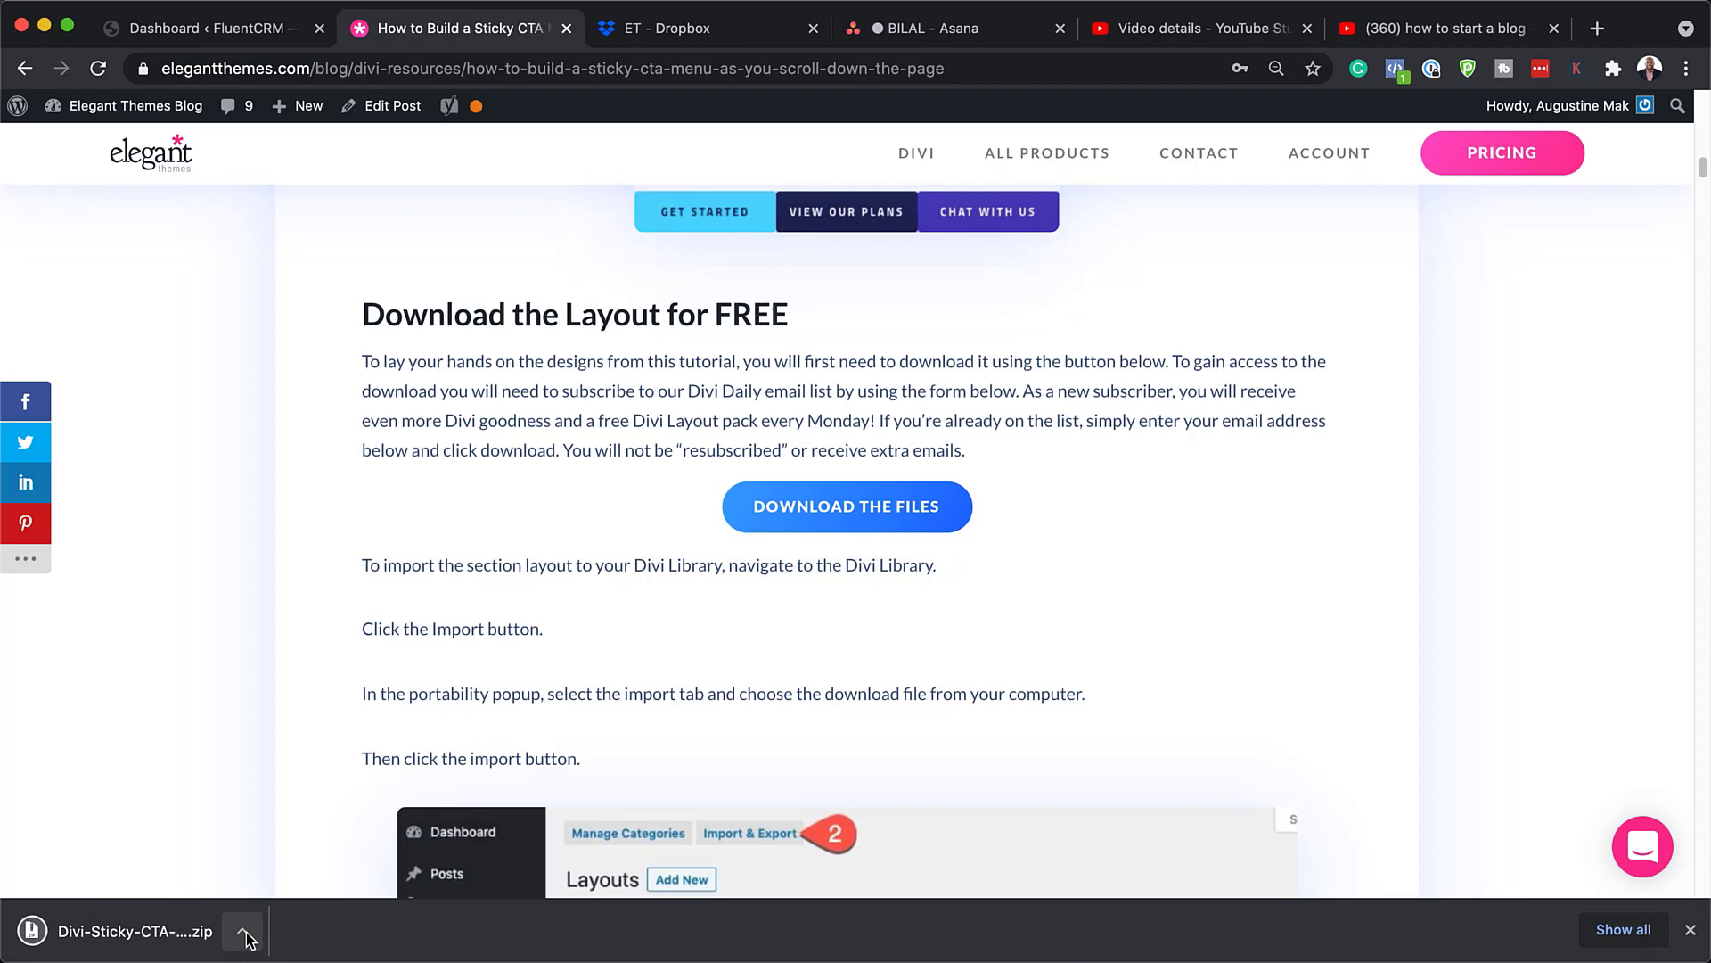
{"action": "left_click", "coordinate": [242, 932]}
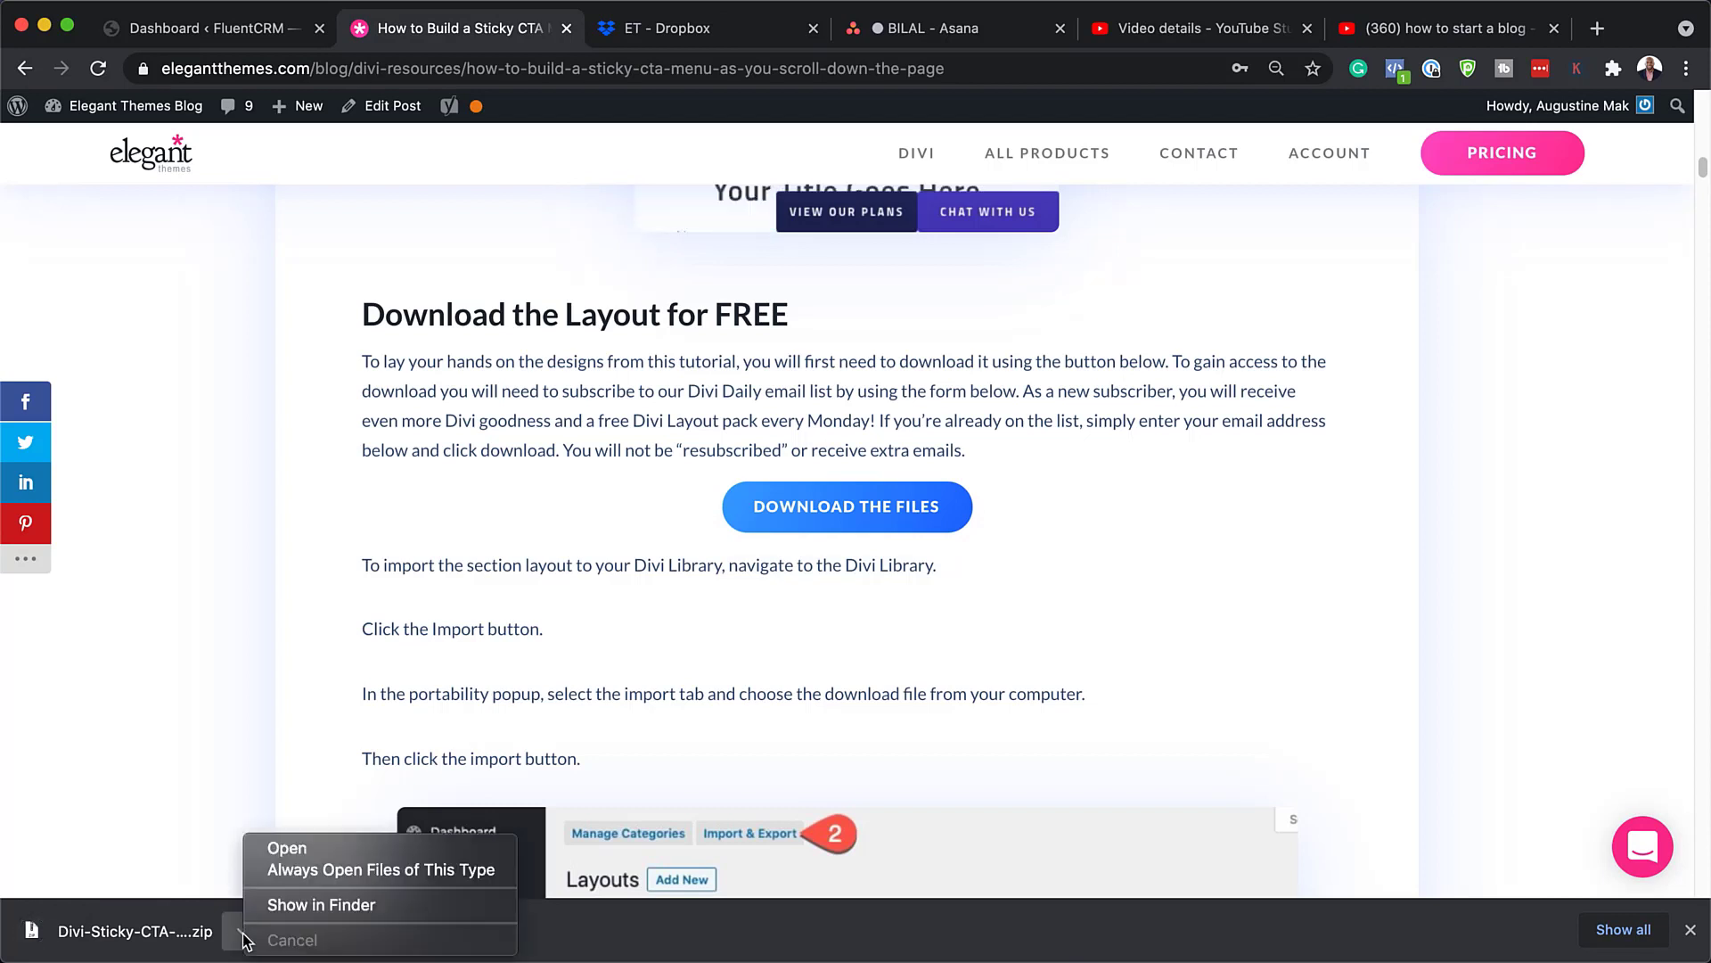
{"action": "left_click", "coordinate": [296, 909]}
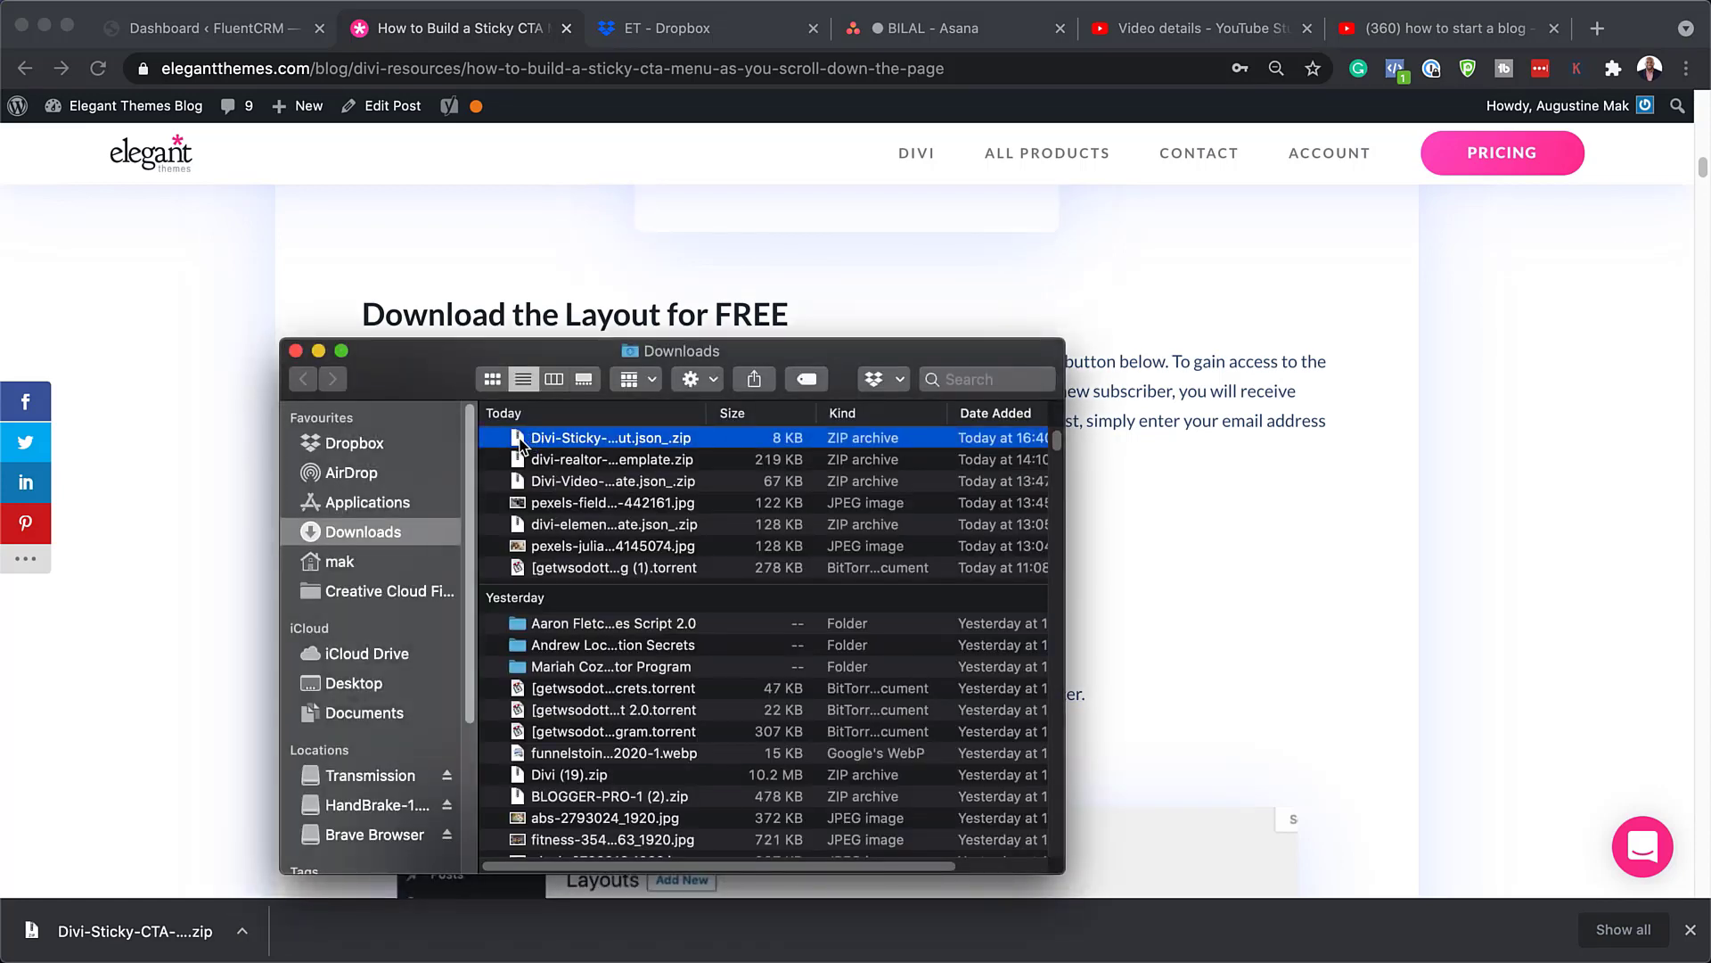
Step: Extract the layout zip to get its JSON file, then close Finder and the downloads bar
{"action": "double_click", "coordinate": [519, 443]}
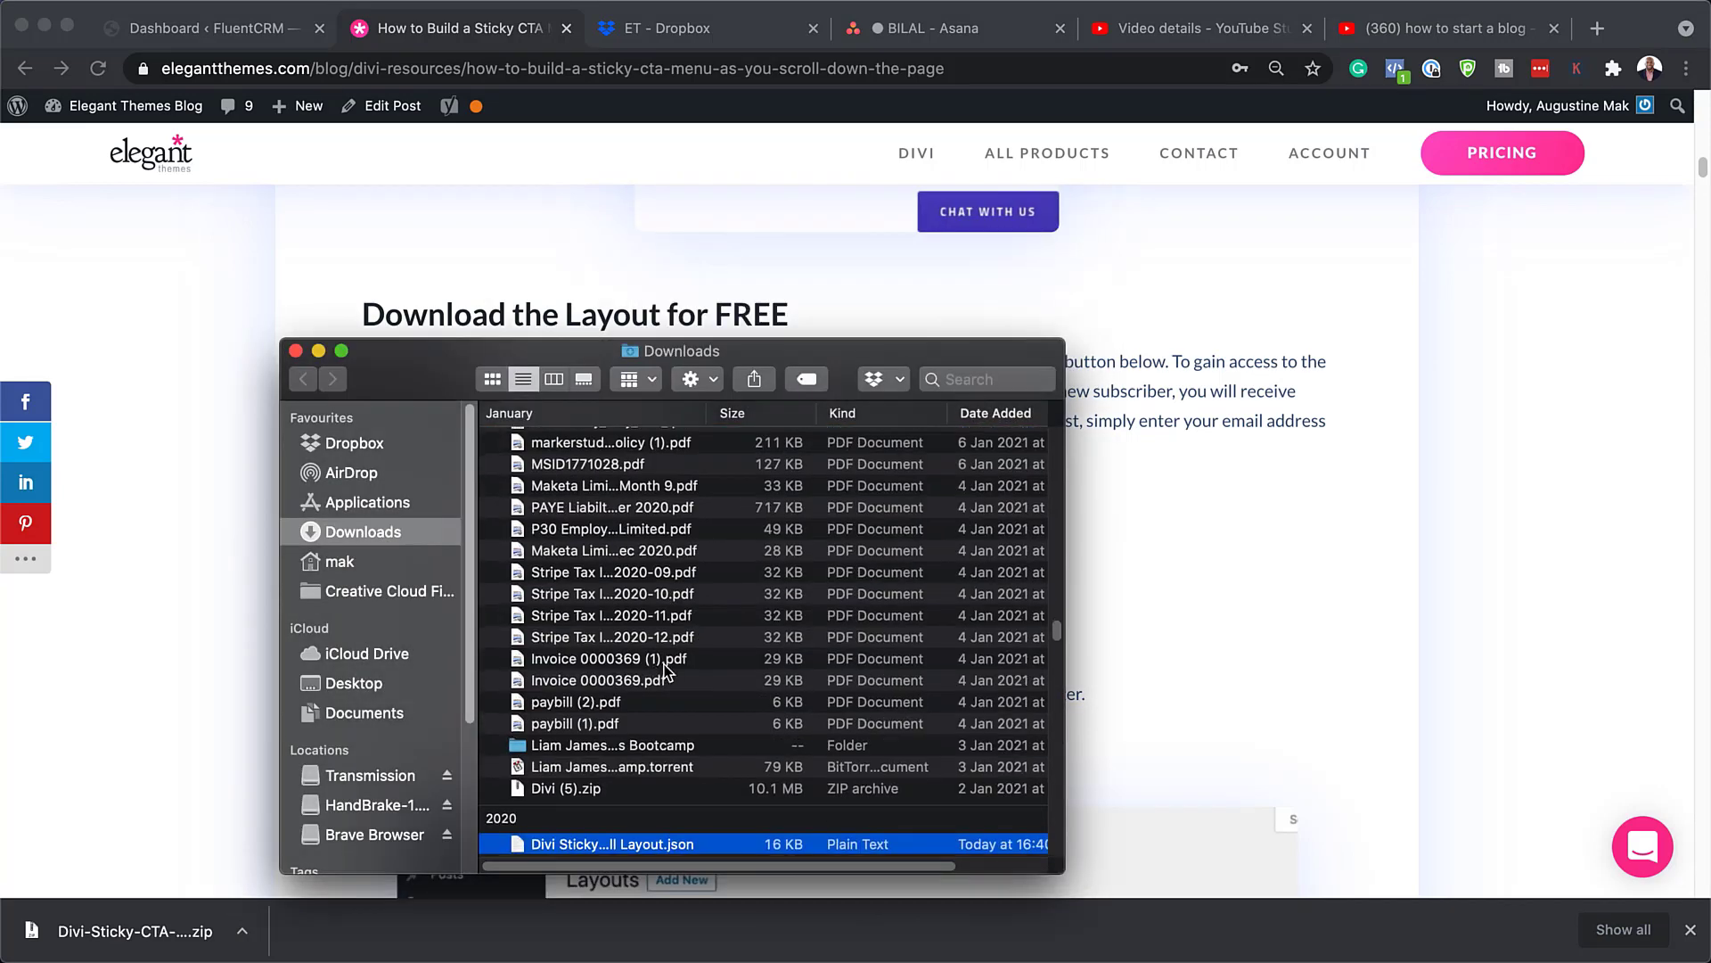
{"action": "scroll", "coordinate": [665, 667], "scroll_direction": "down", "scroll_amount": 3}
{"action": "scroll", "coordinate": [665, 667], "scroll_direction": "down", "scroll_amount": 3}
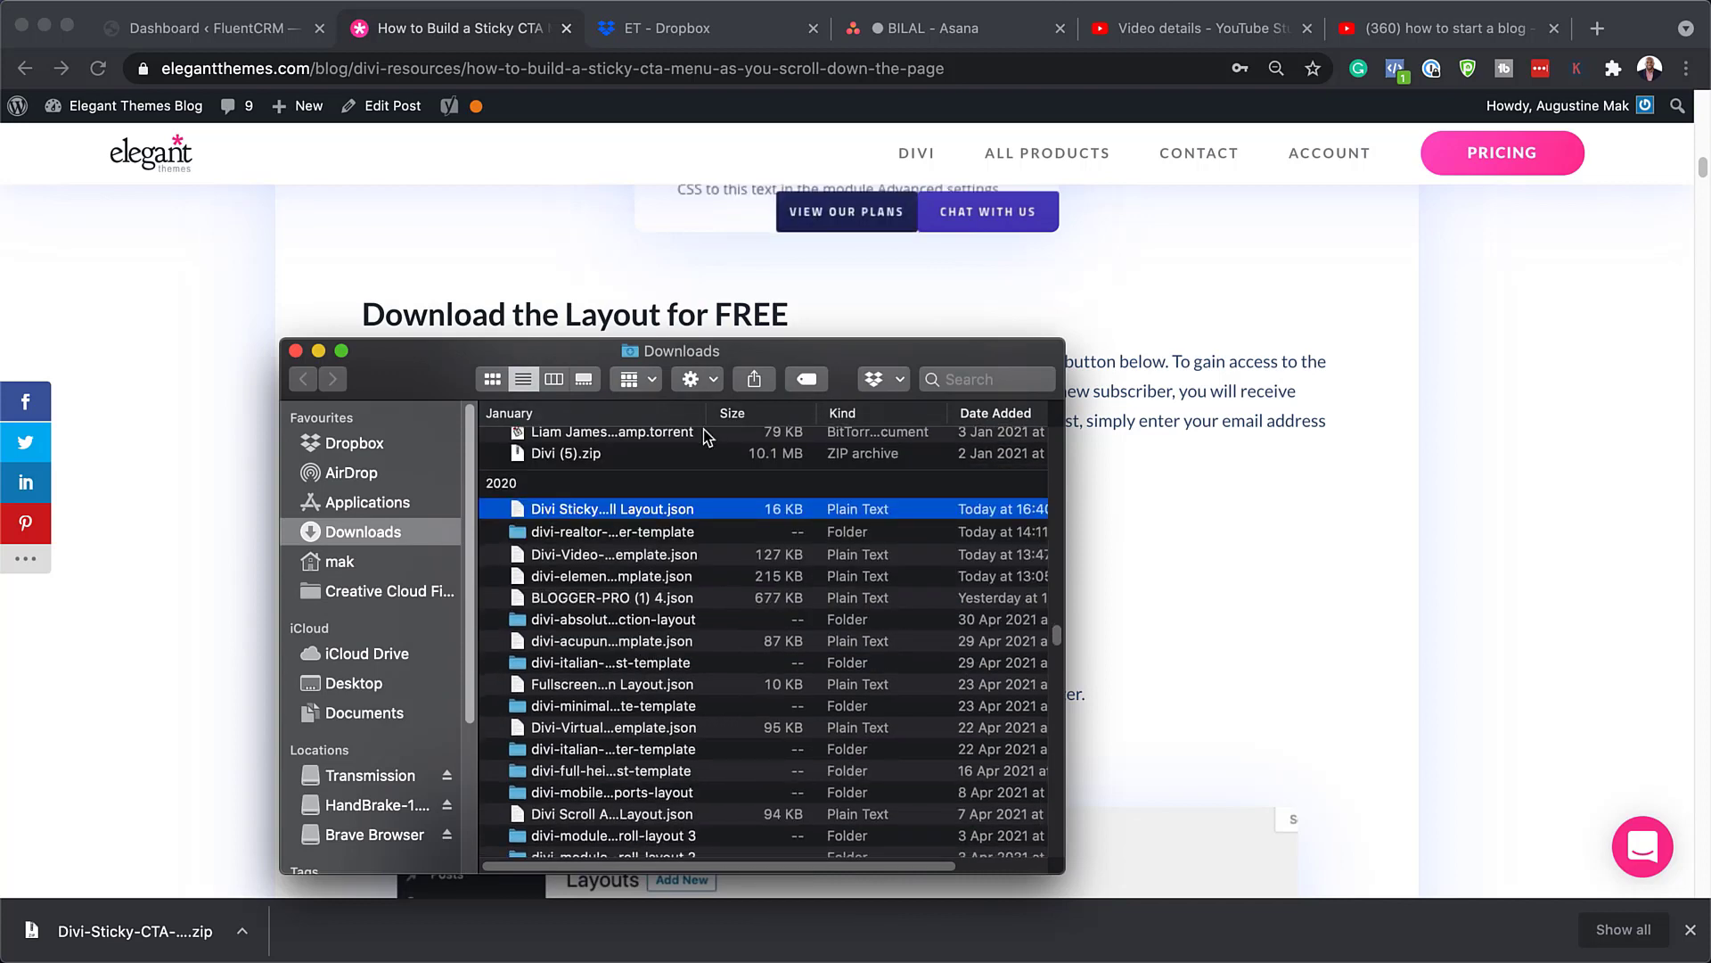
{"action": "key", "text": "super+w"}
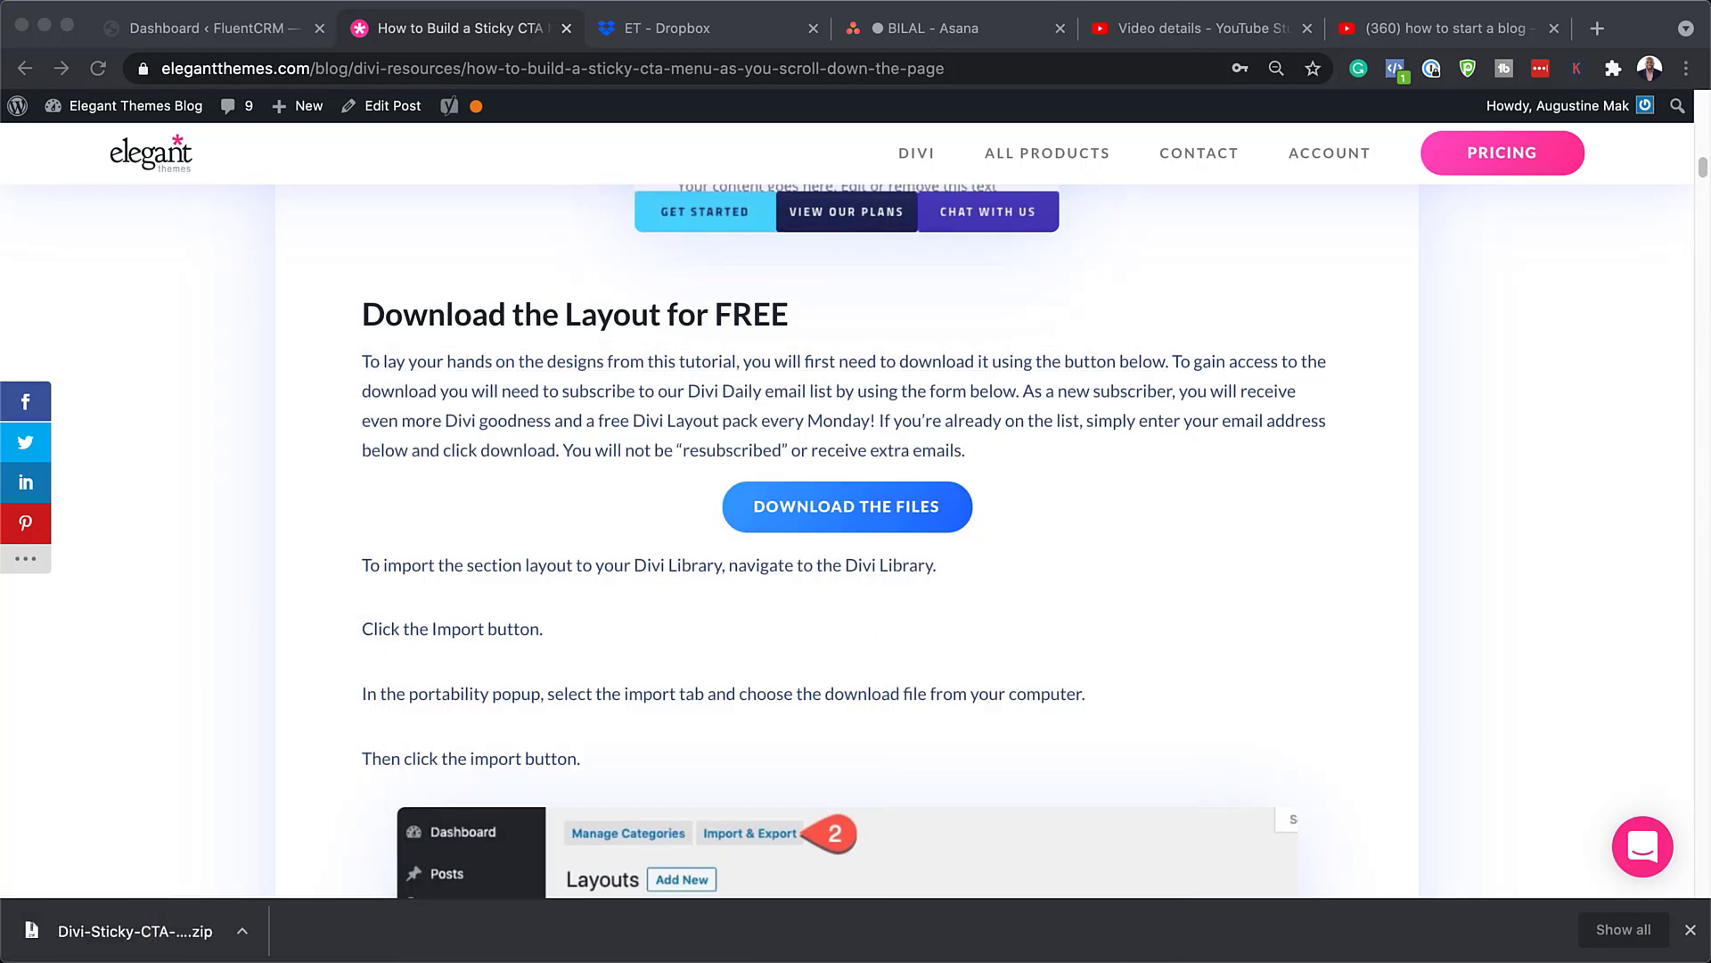
{"action": "left_click", "coordinate": [1691, 933]}
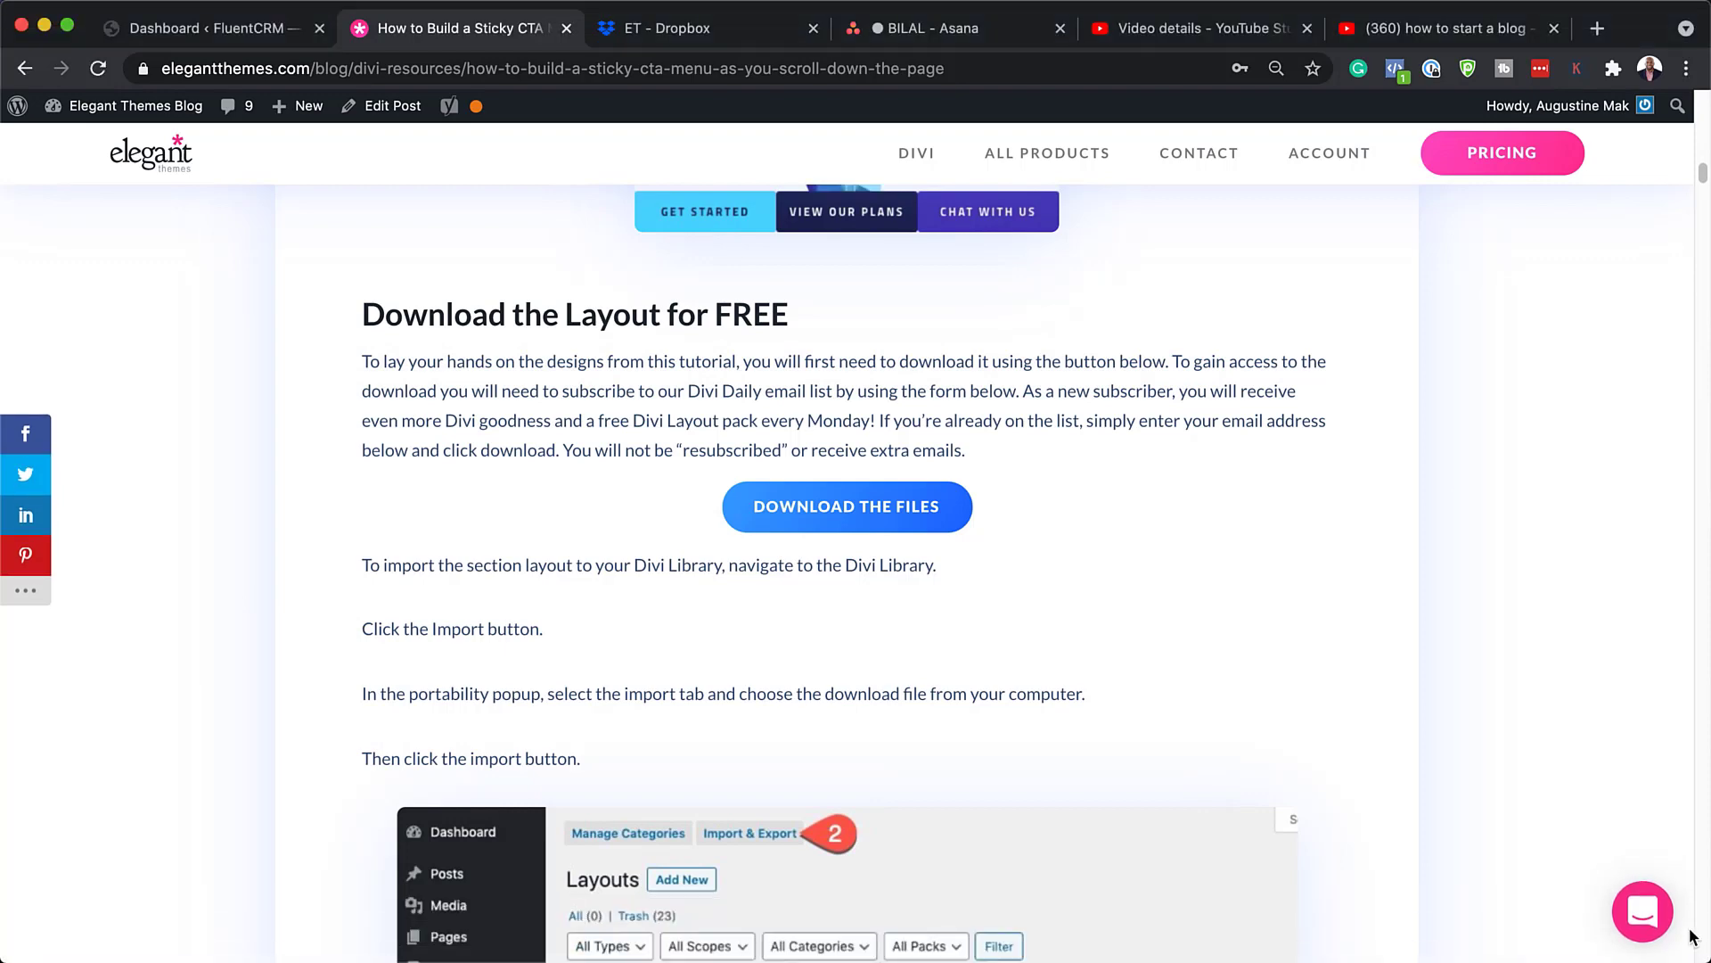
Step: Go to the Divi Library and open the Import tab of Import & Export
{"action": "left_click", "coordinate": [222, 27]}
{"action": "mouse_move", "coordinate": [148, 305]}
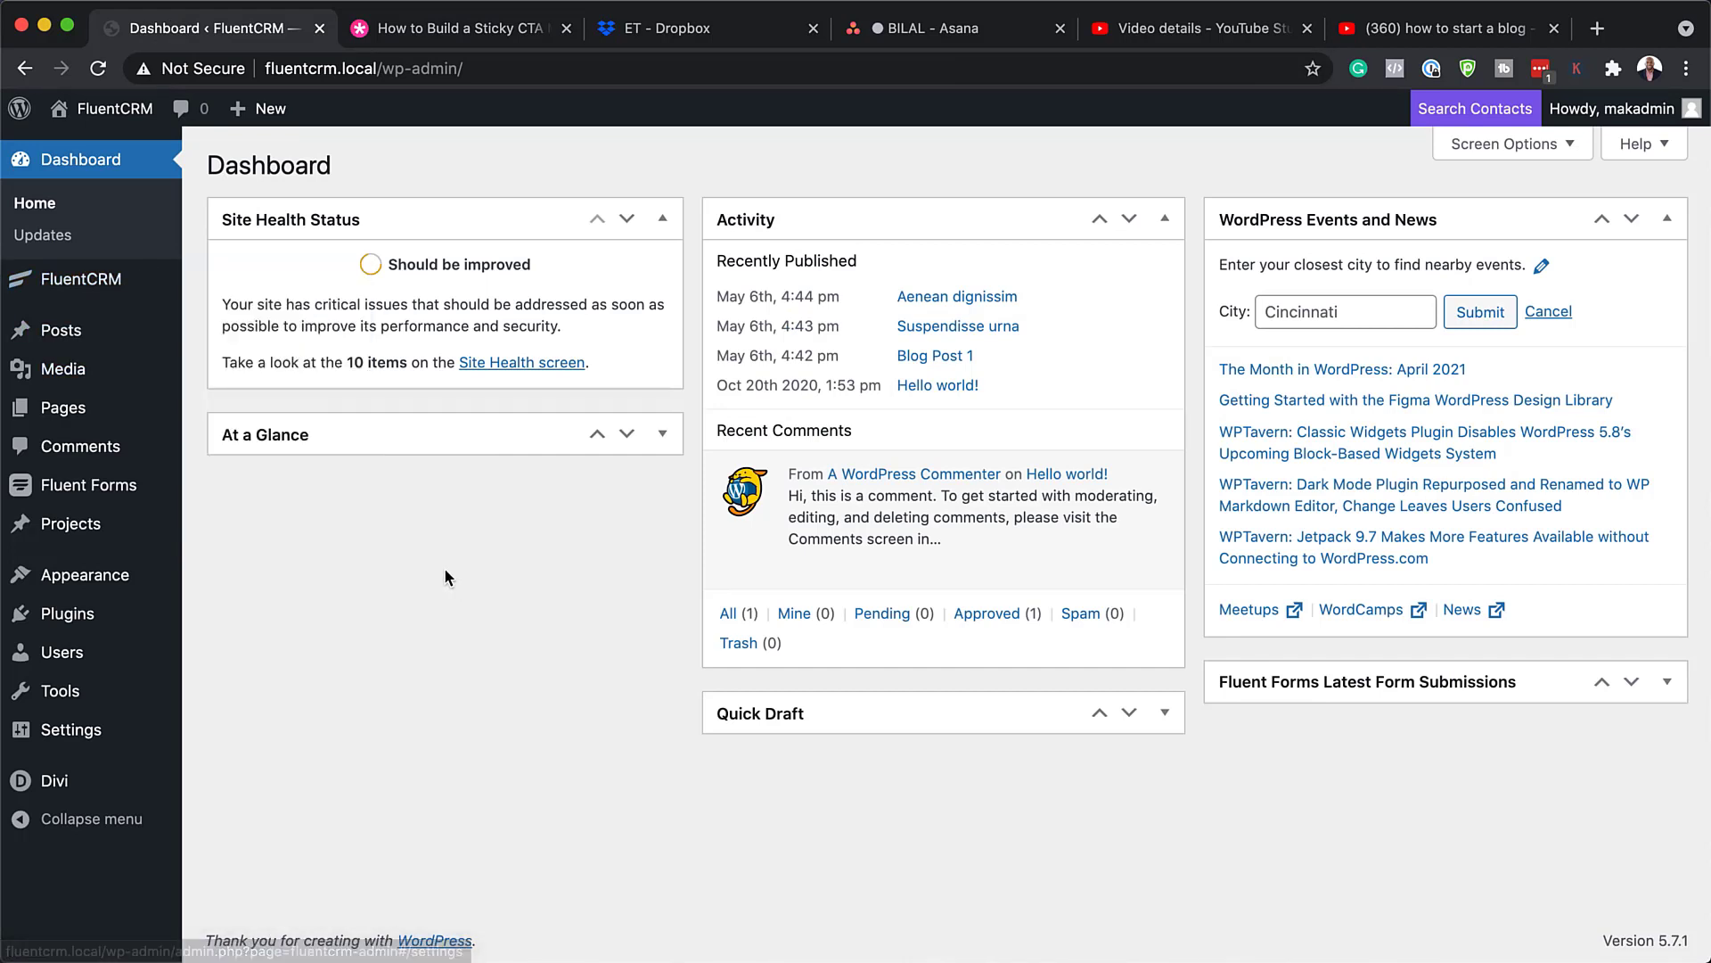
{"action": "mouse_move", "coordinate": [71, 779]}
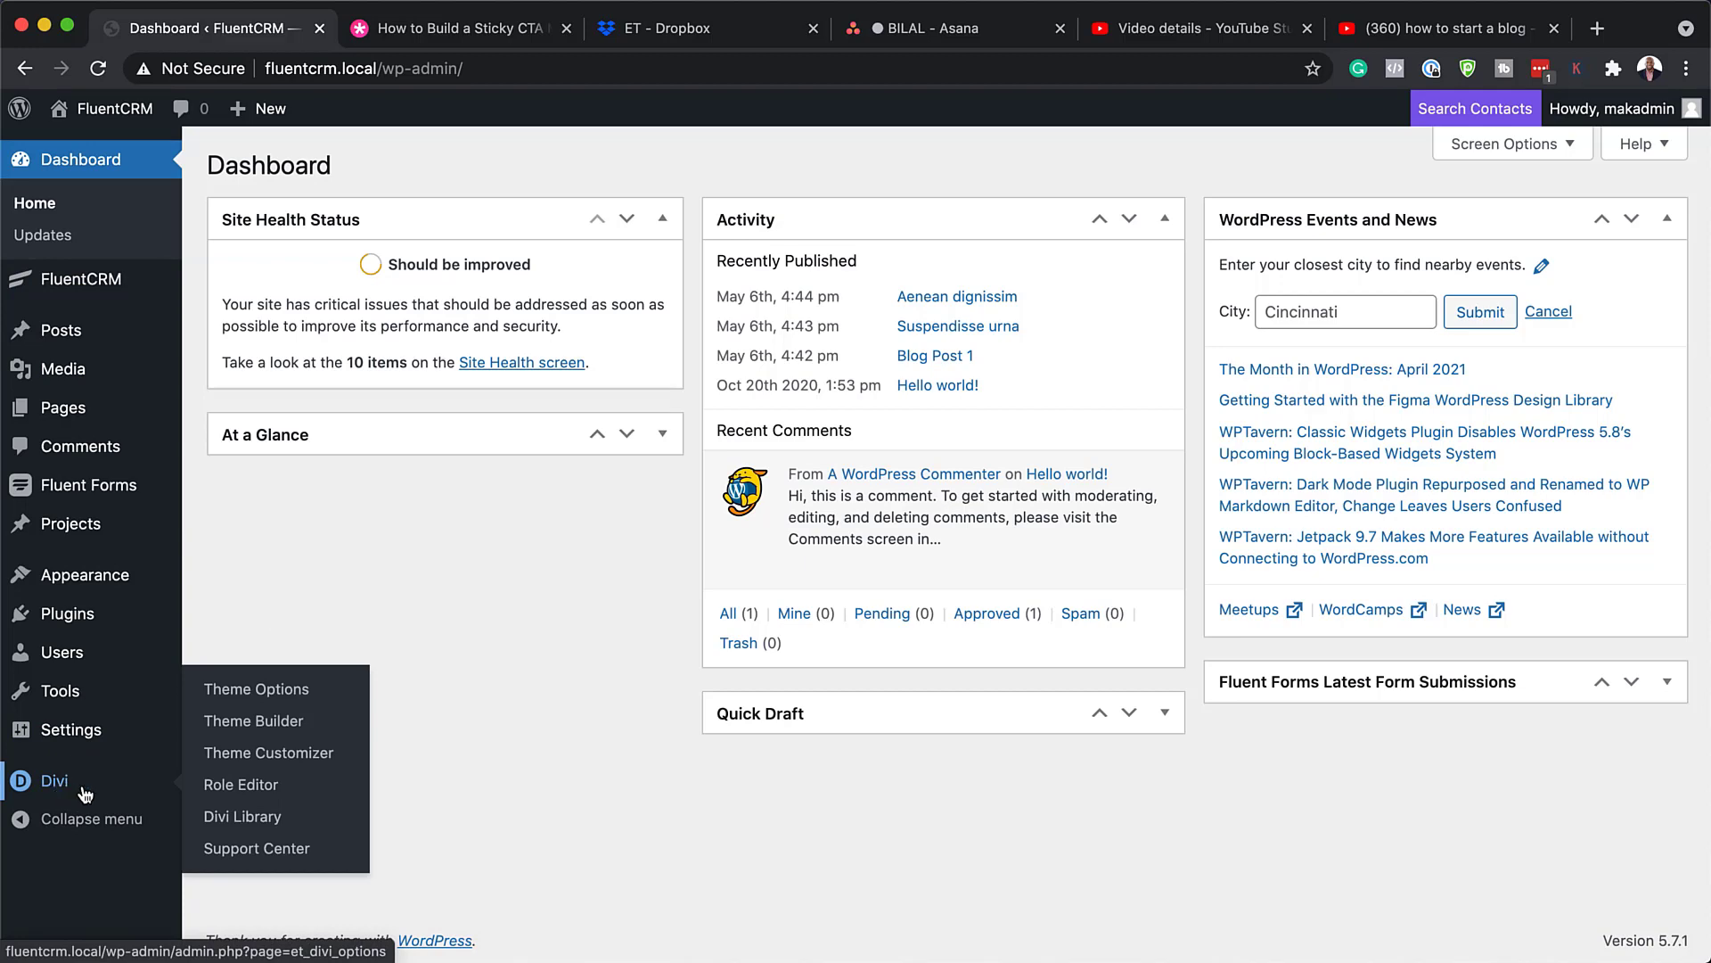
{"action": "left_click", "coordinate": [255, 816]}
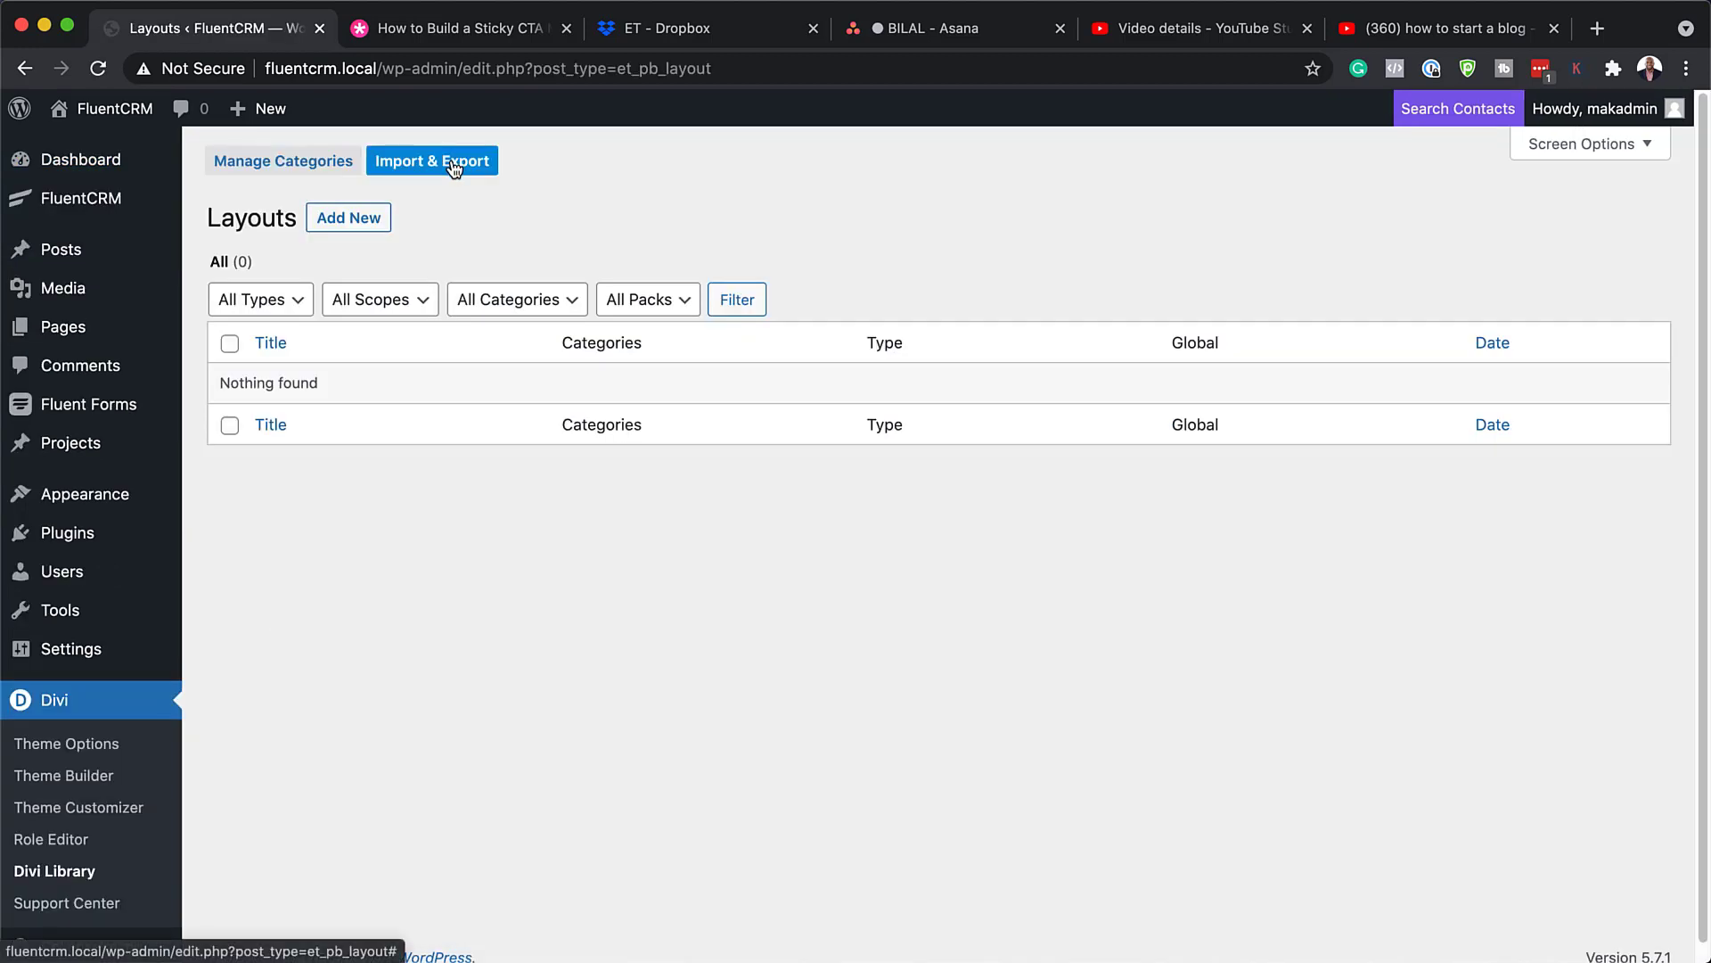
{"action": "left_click", "coordinate": [453, 166]}
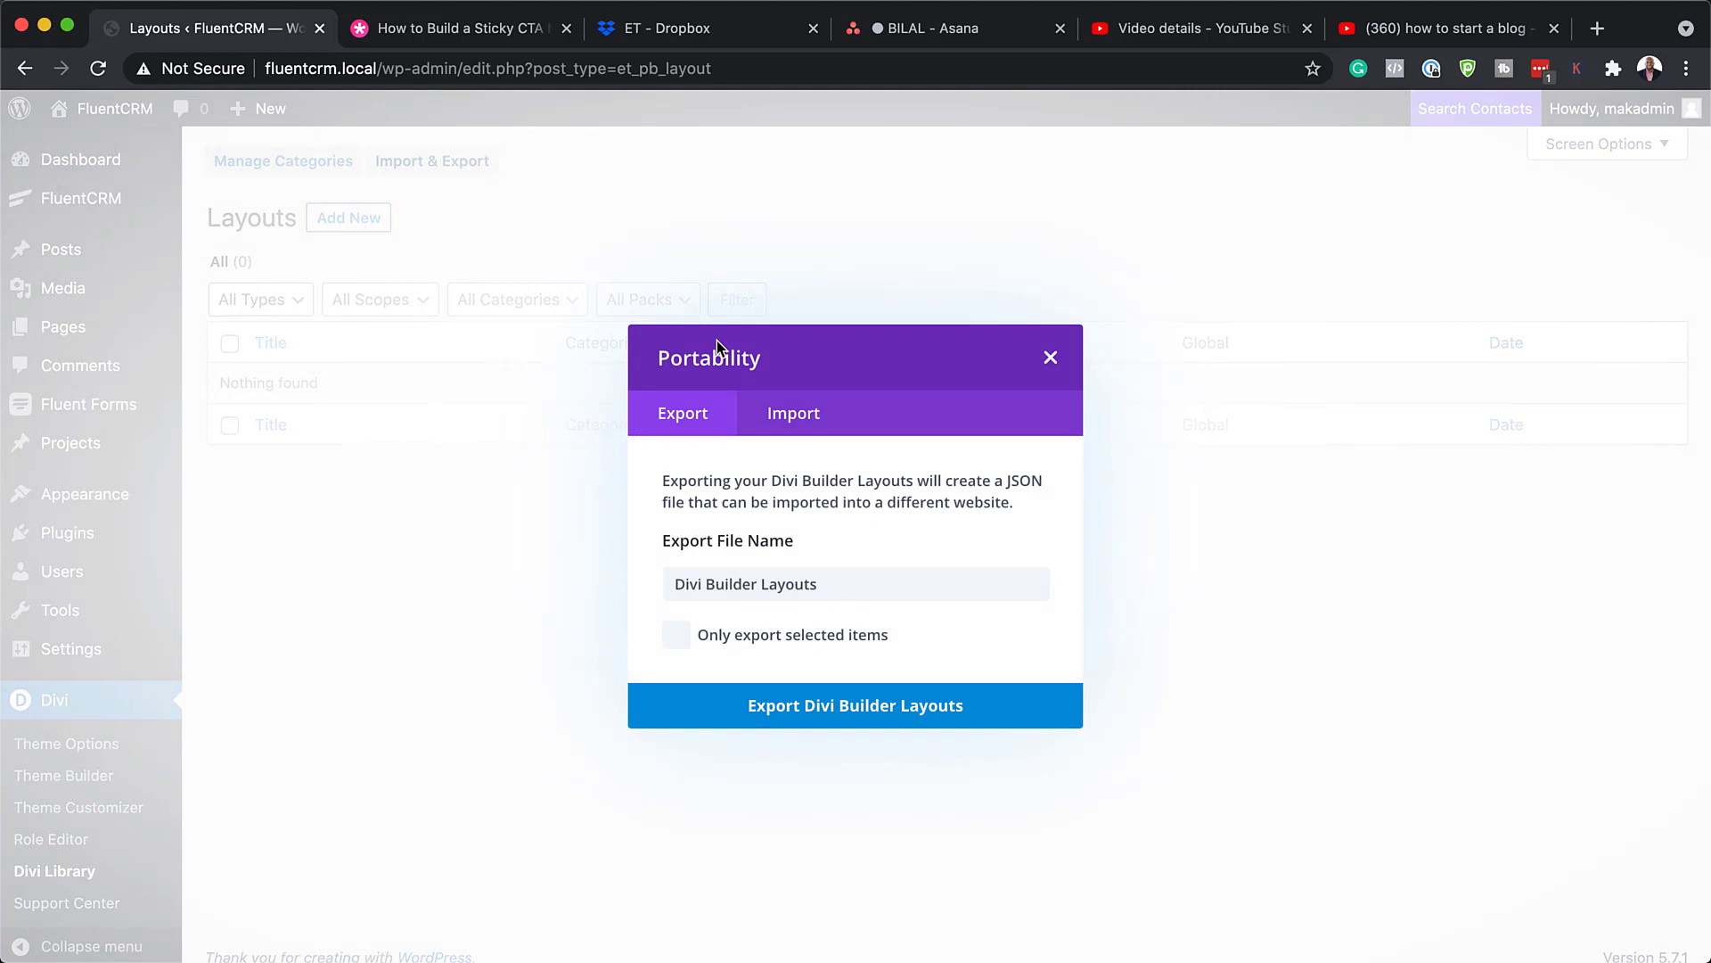
{"action": "left_click", "coordinate": [802, 426]}
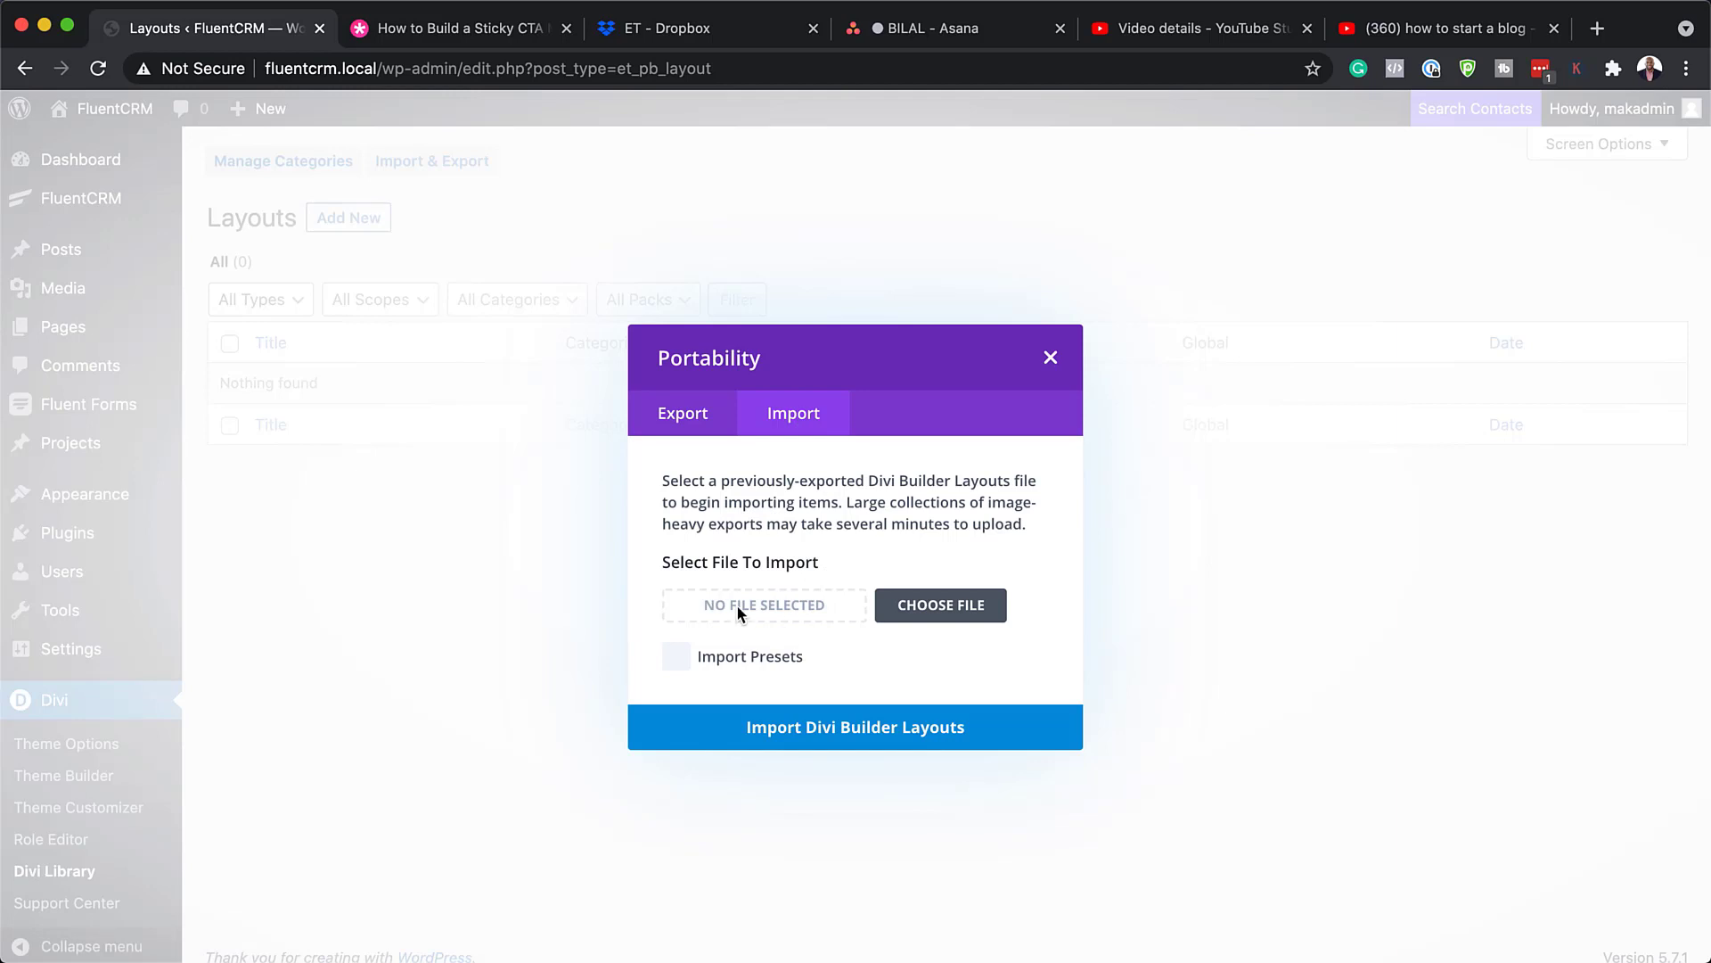
Step: Drag the sticky CTA layout JSON from Downloads into the import box and import it
{"action": "left_click", "coordinate": [942, 608]}
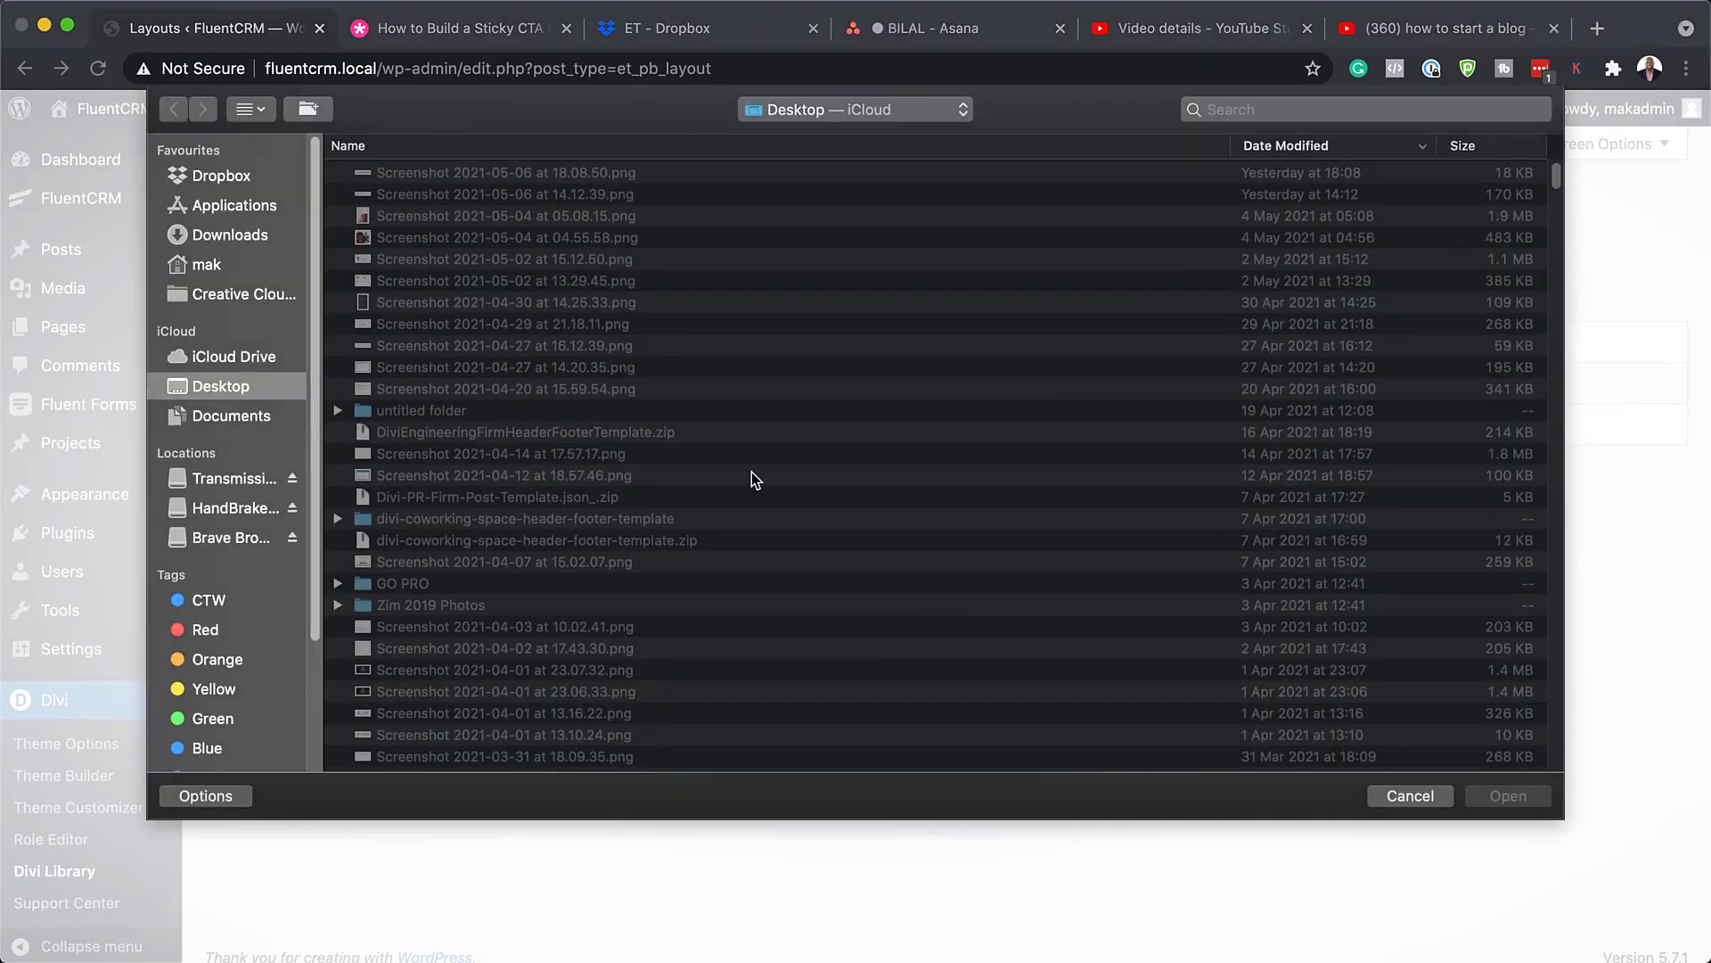
{"action": "left_click", "coordinate": [1419, 796]}
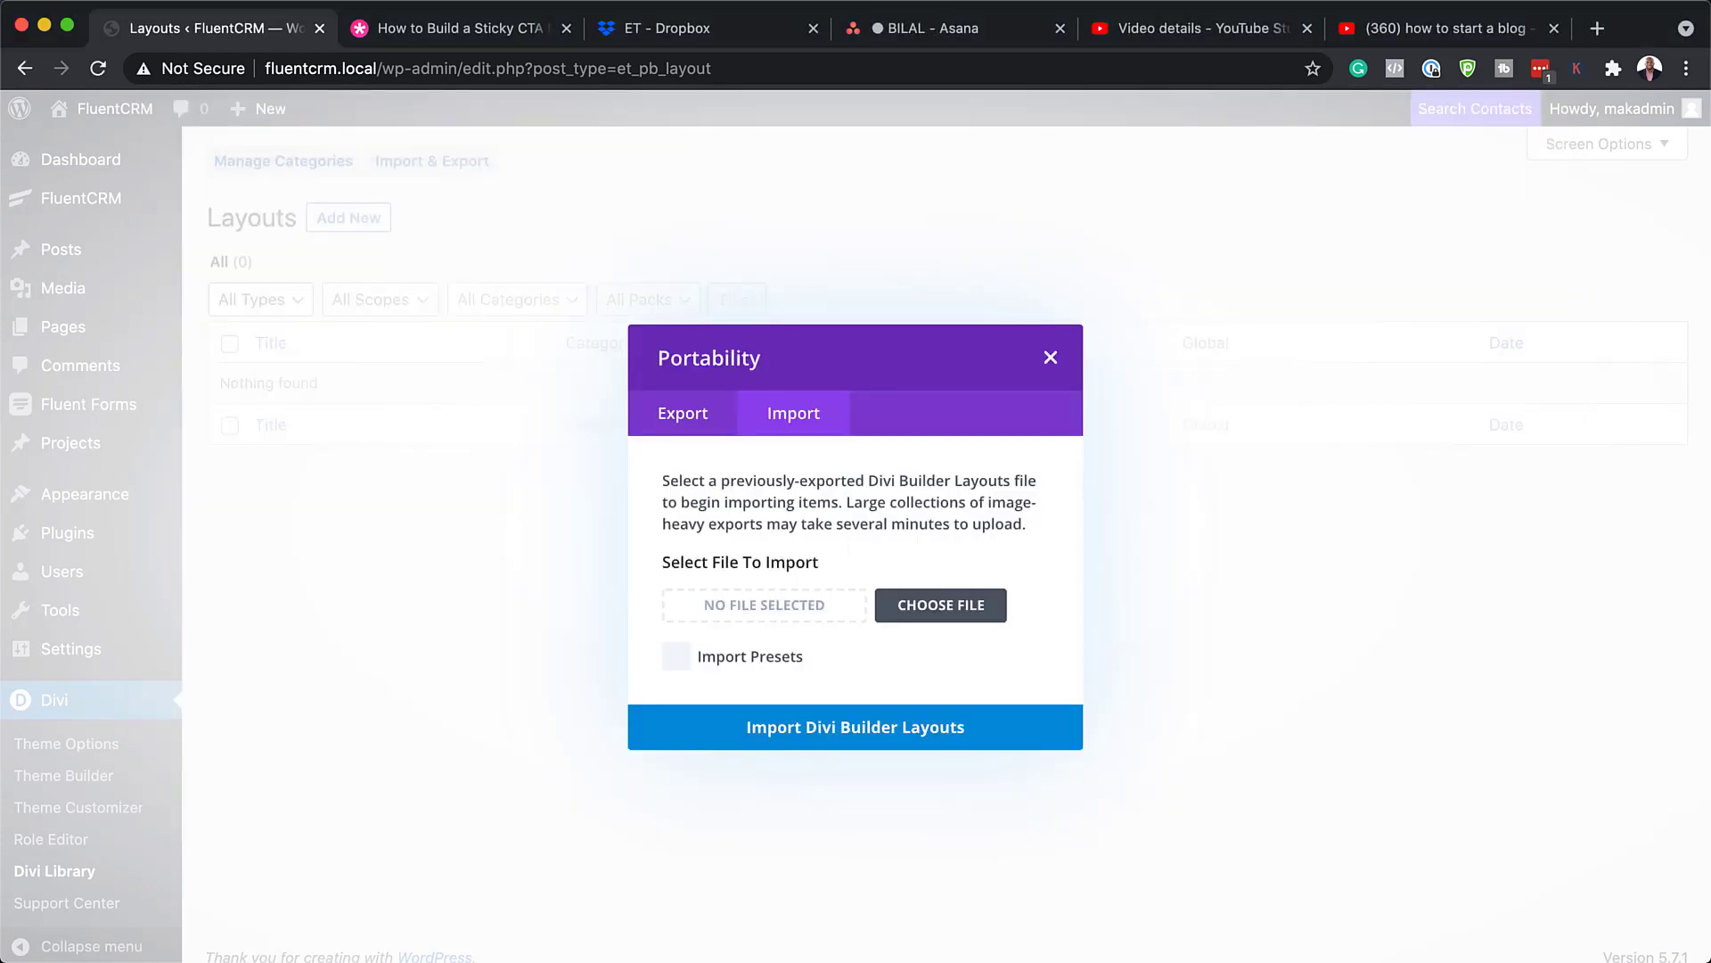
{"action": "key", "text": "super+Tab"}
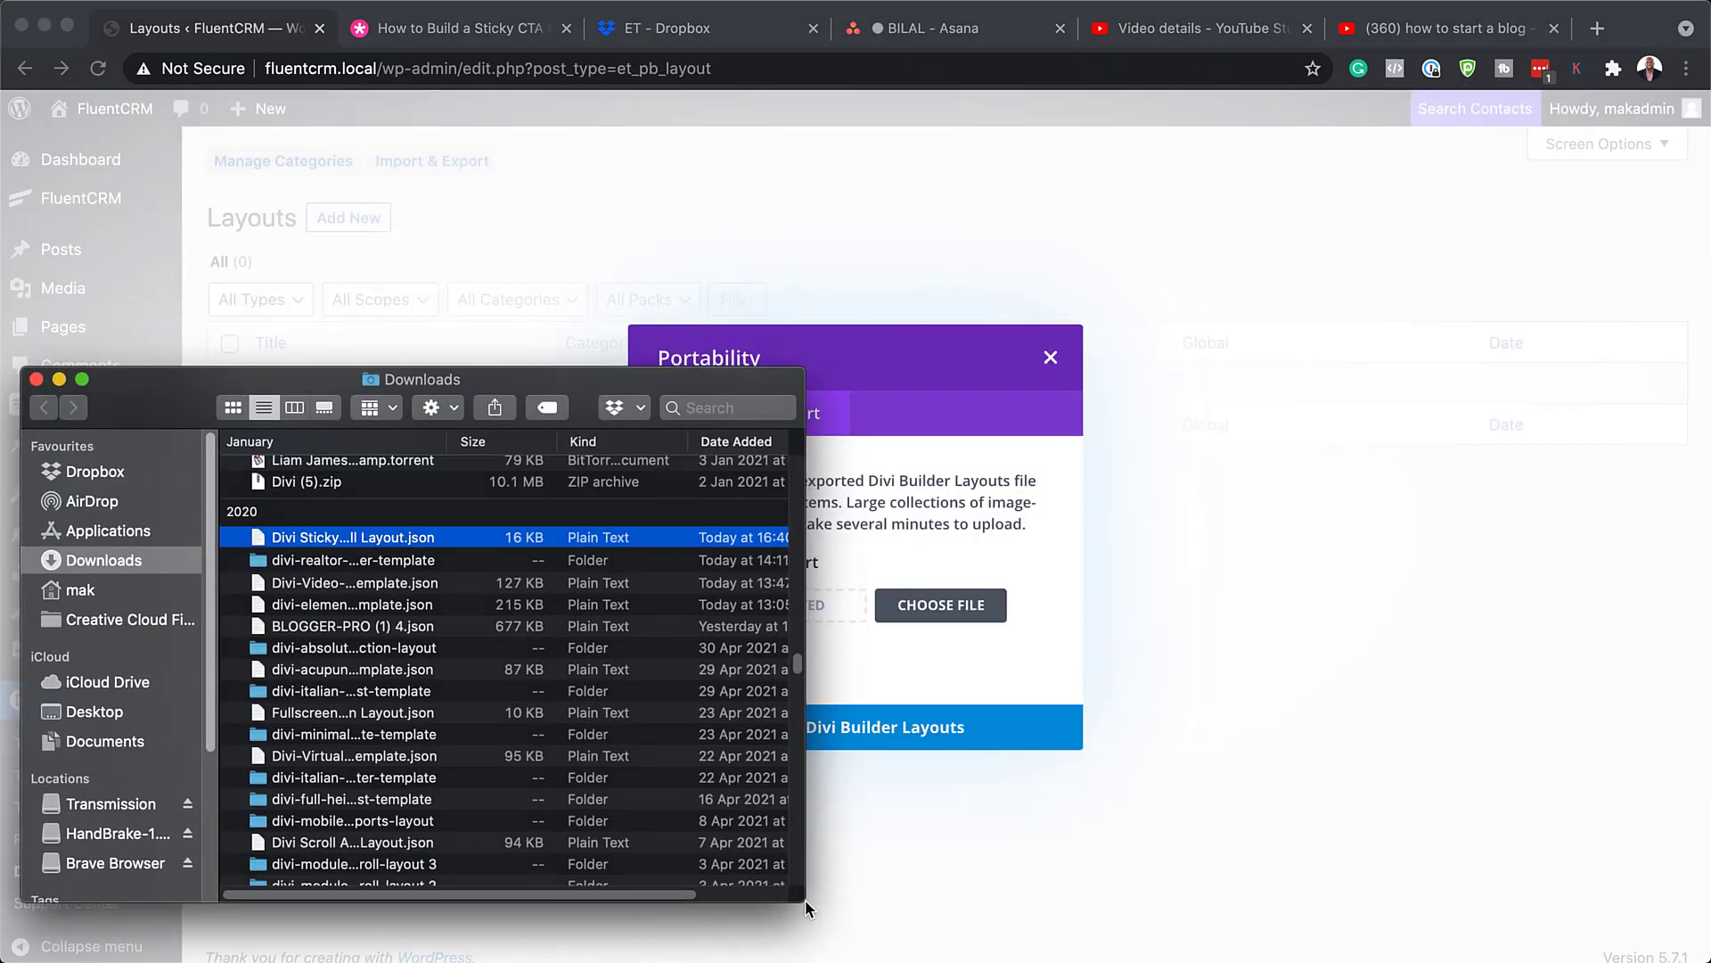
{"action": "left_click_drag", "start_coordinate": [805, 901], "coordinate": [670, 909]}
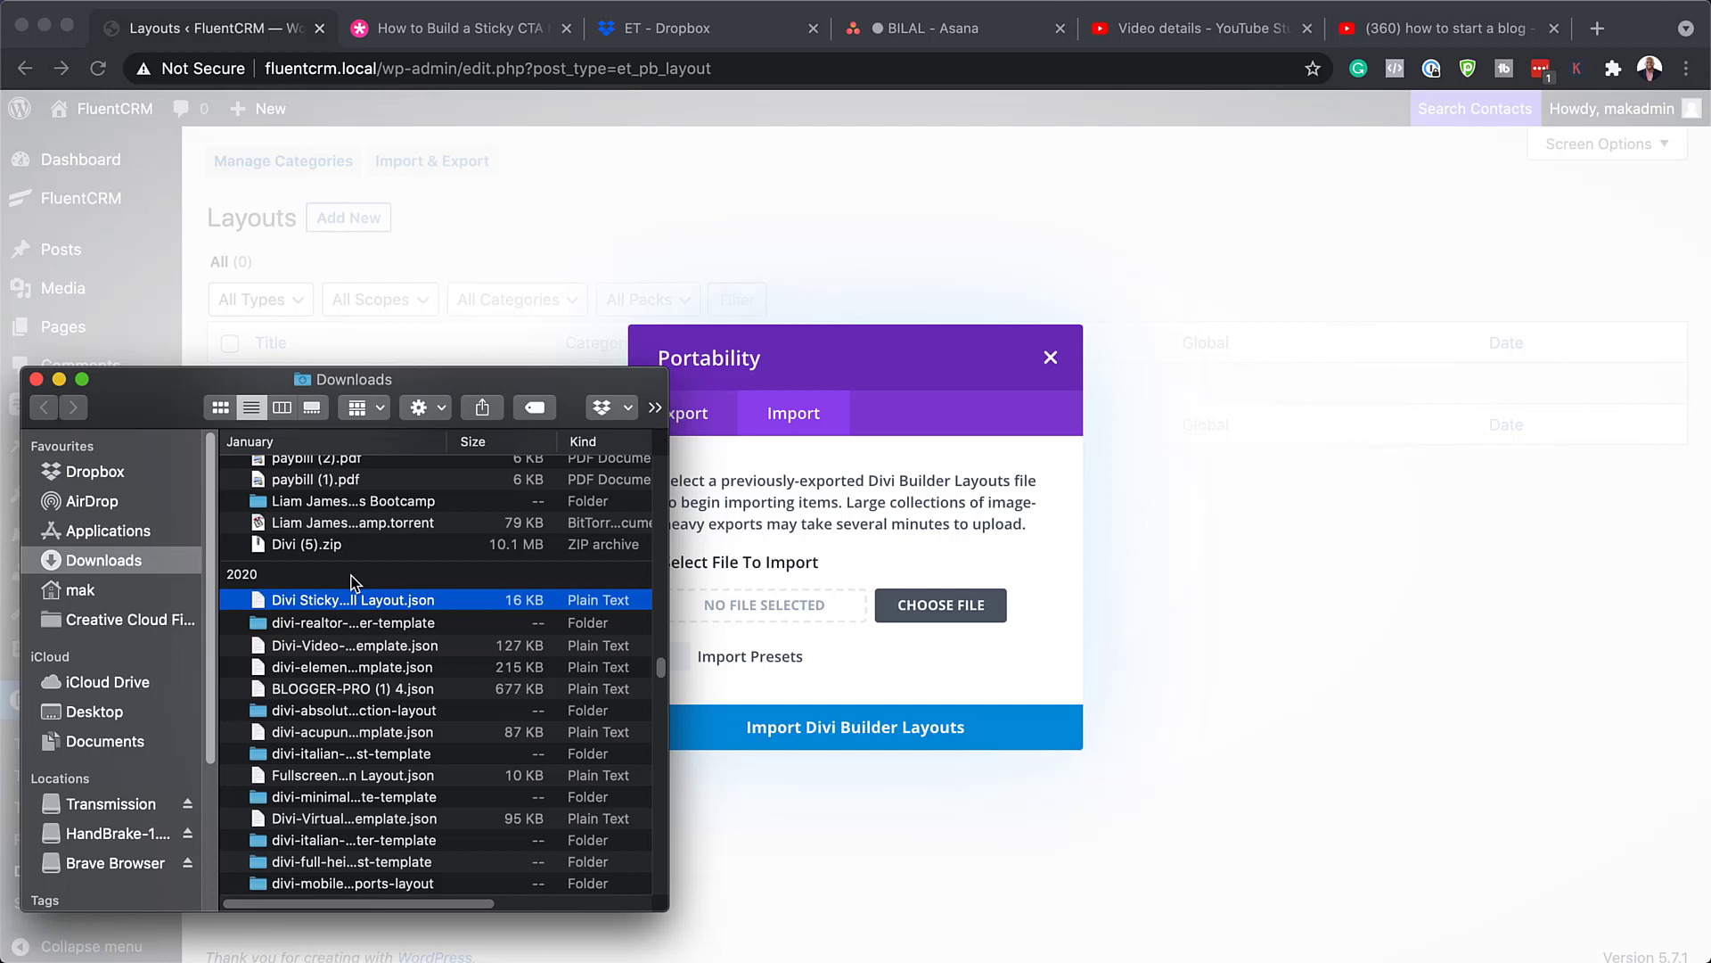
{"action": "left_click_drag", "start_coordinate": [257, 606], "coordinate": [747, 603]}
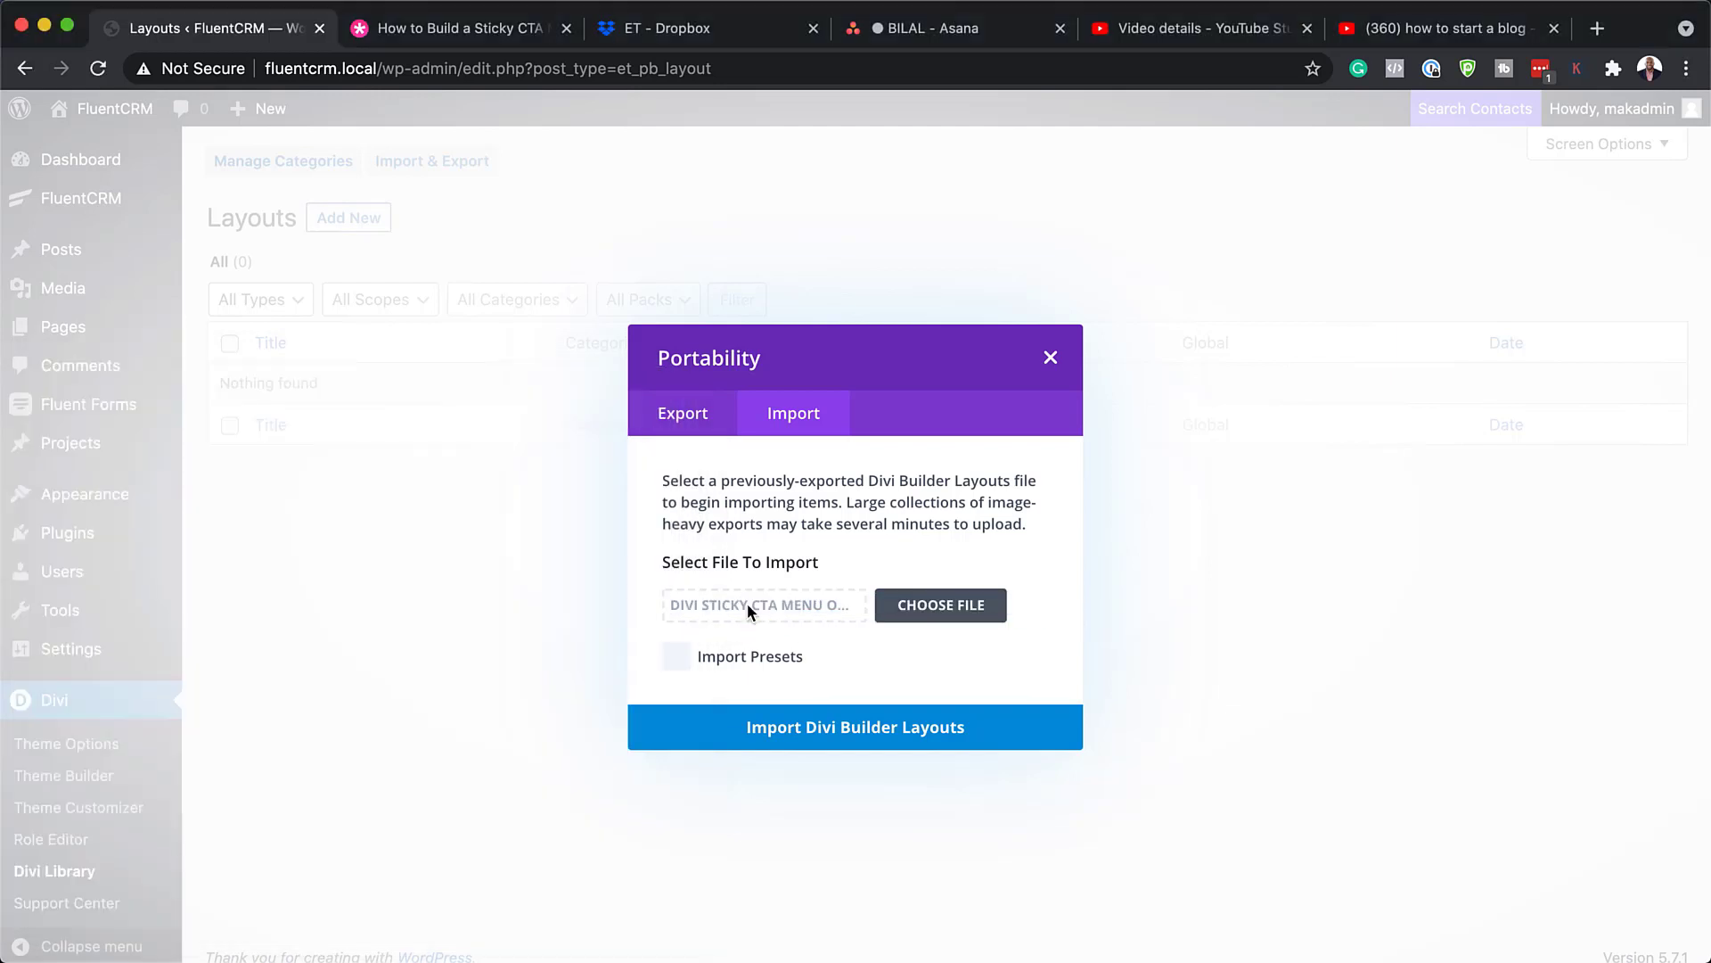
{"action": "left_click", "coordinate": [807, 733]}
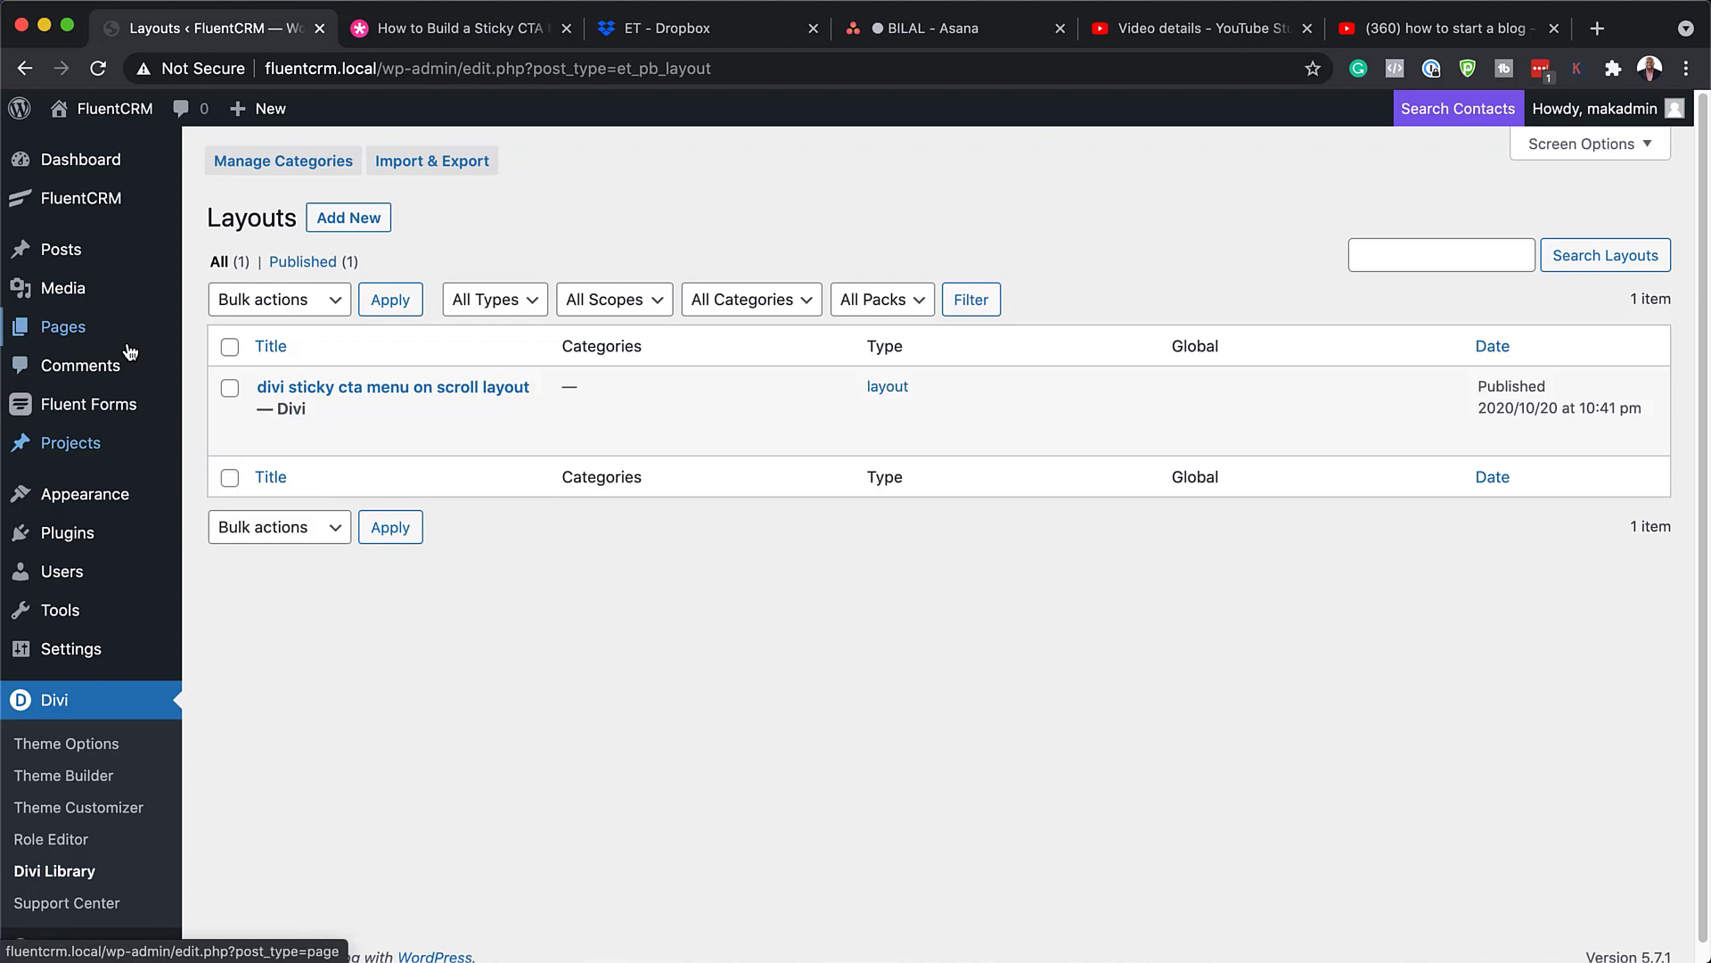
Step: Add a new page titled 'Scroll' and start building it with the Divi Builder
{"action": "mouse_move", "coordinate": [131, 353]}
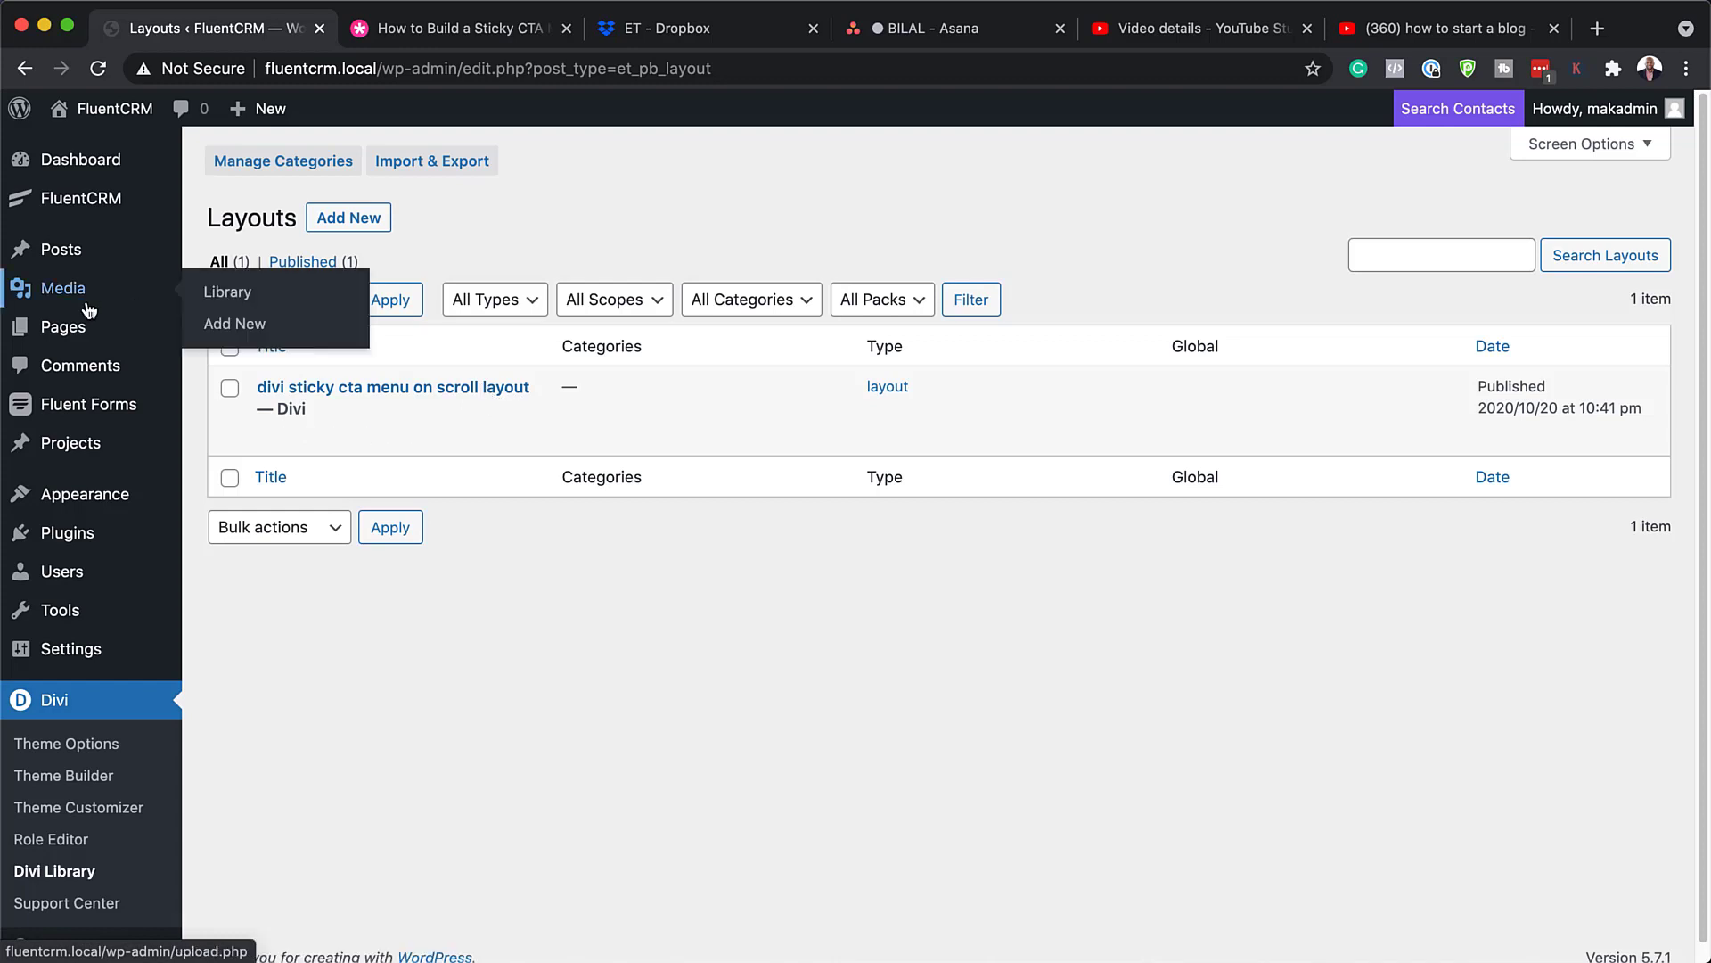
{"action": "mouse_move", "coordinate": [90, 329]}
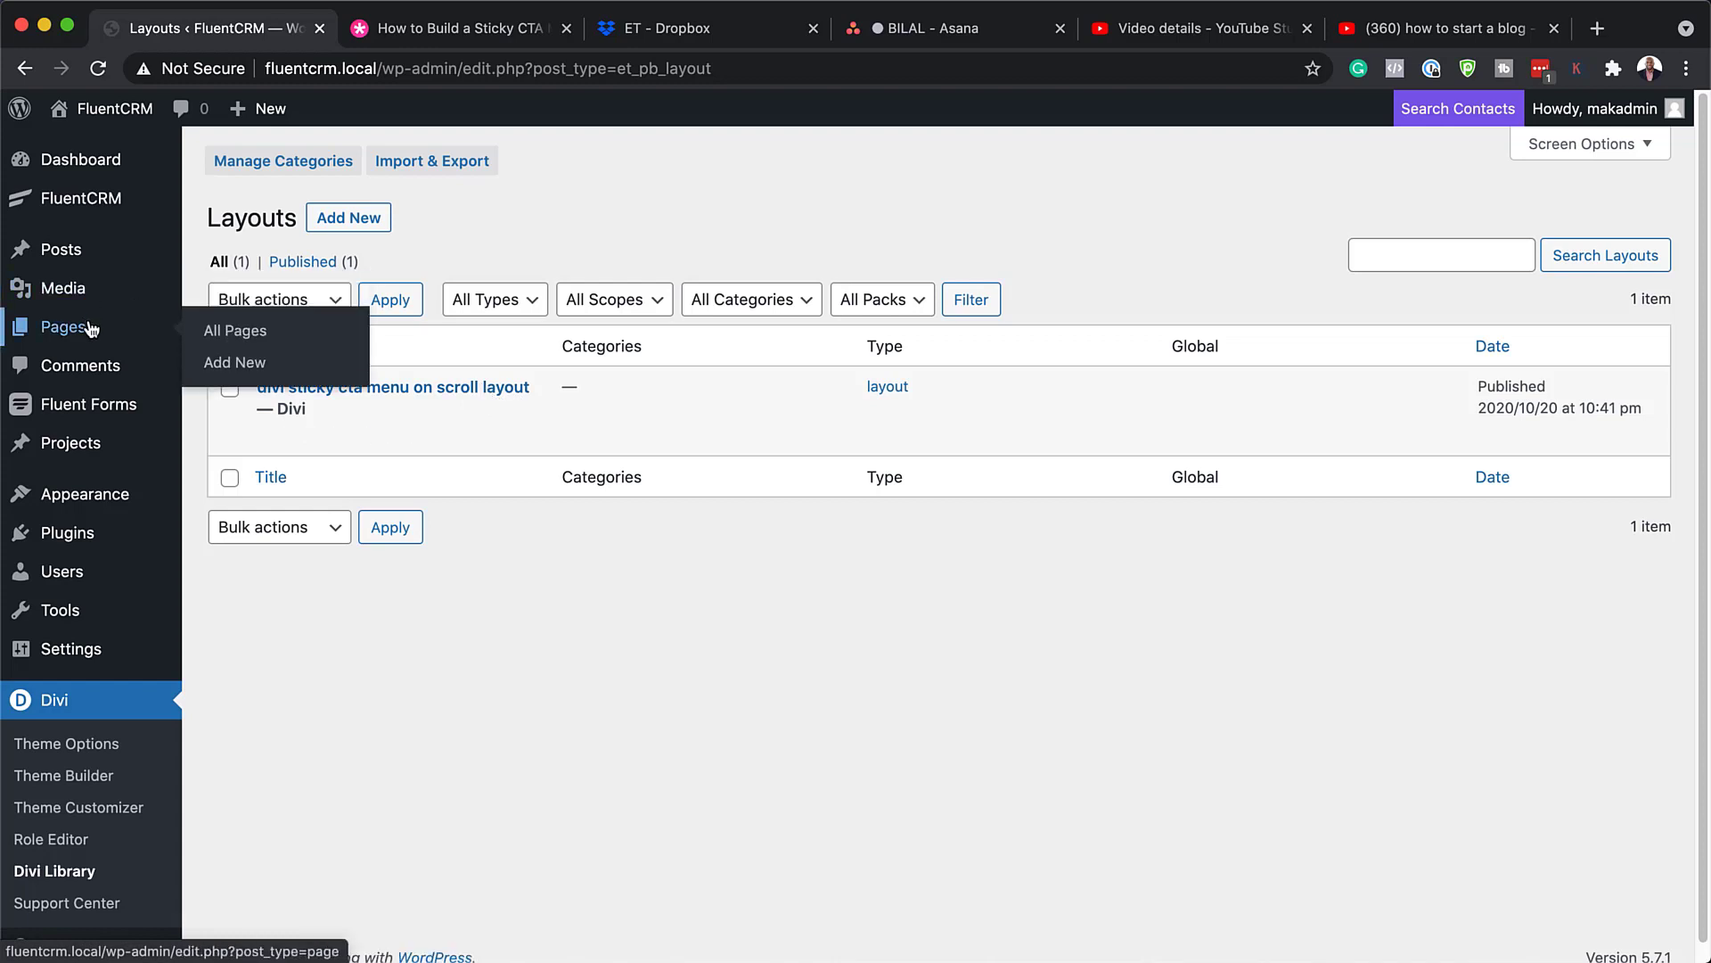
{"action": "left_click", "coordinate": [245, 368]}
{"action": "type", "text": "Scroll"}
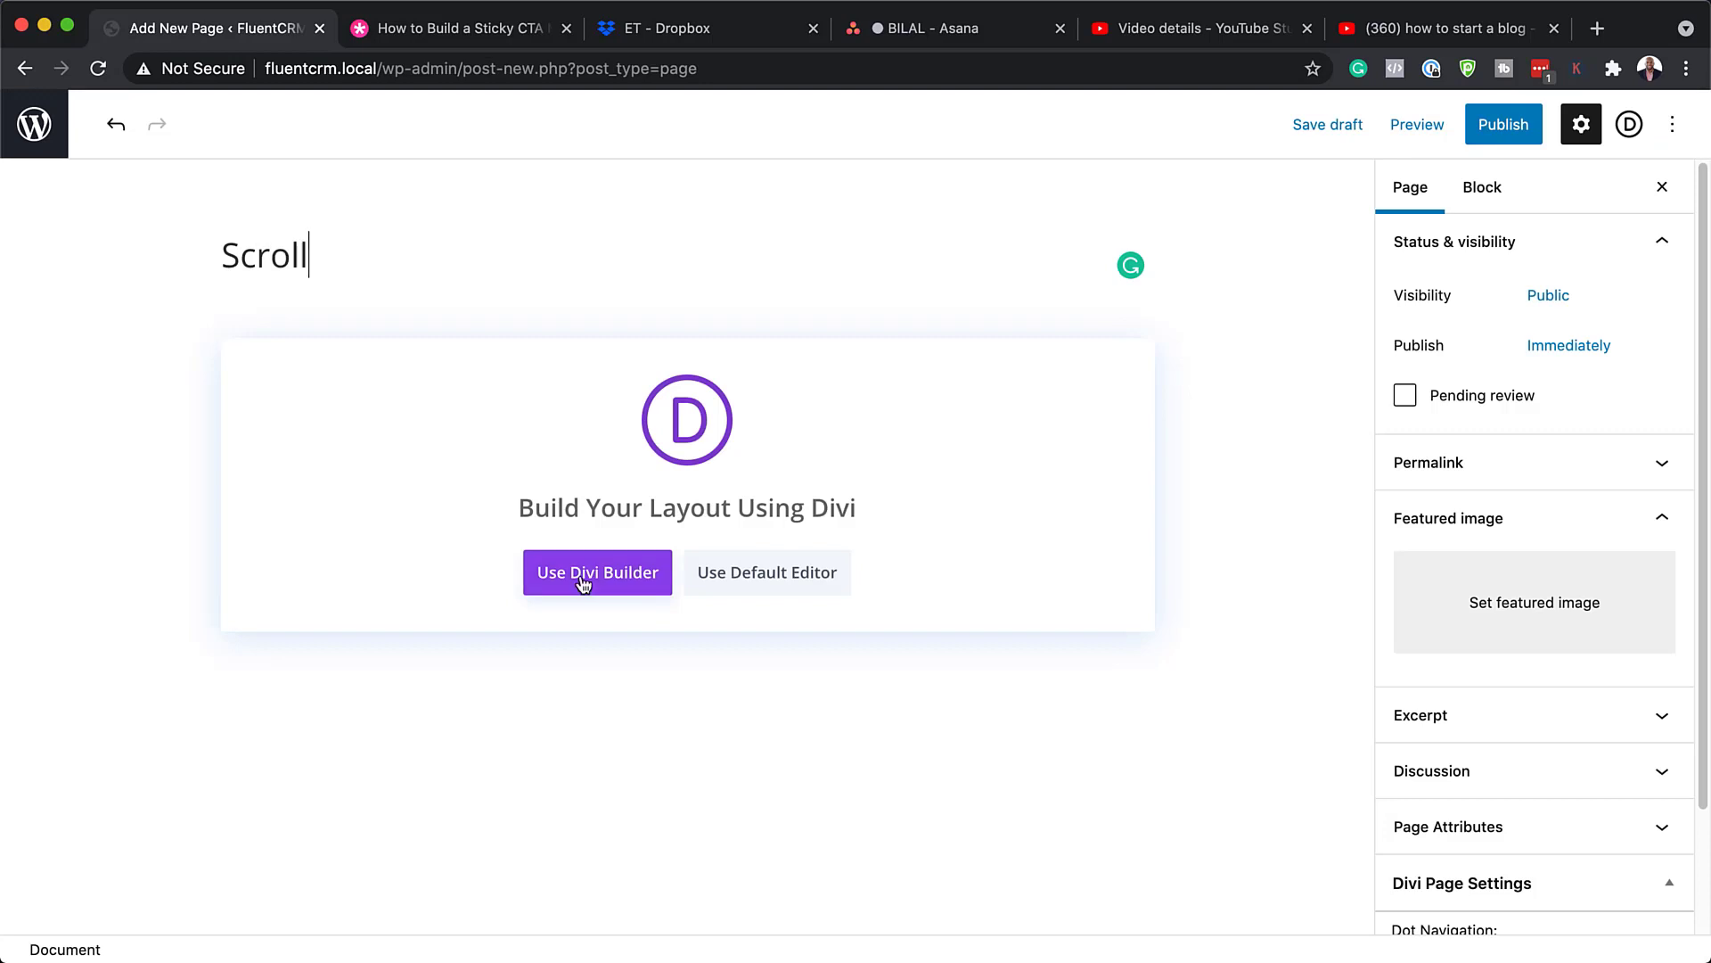
{"action": "left_click", "coordinate": [584, 582]}
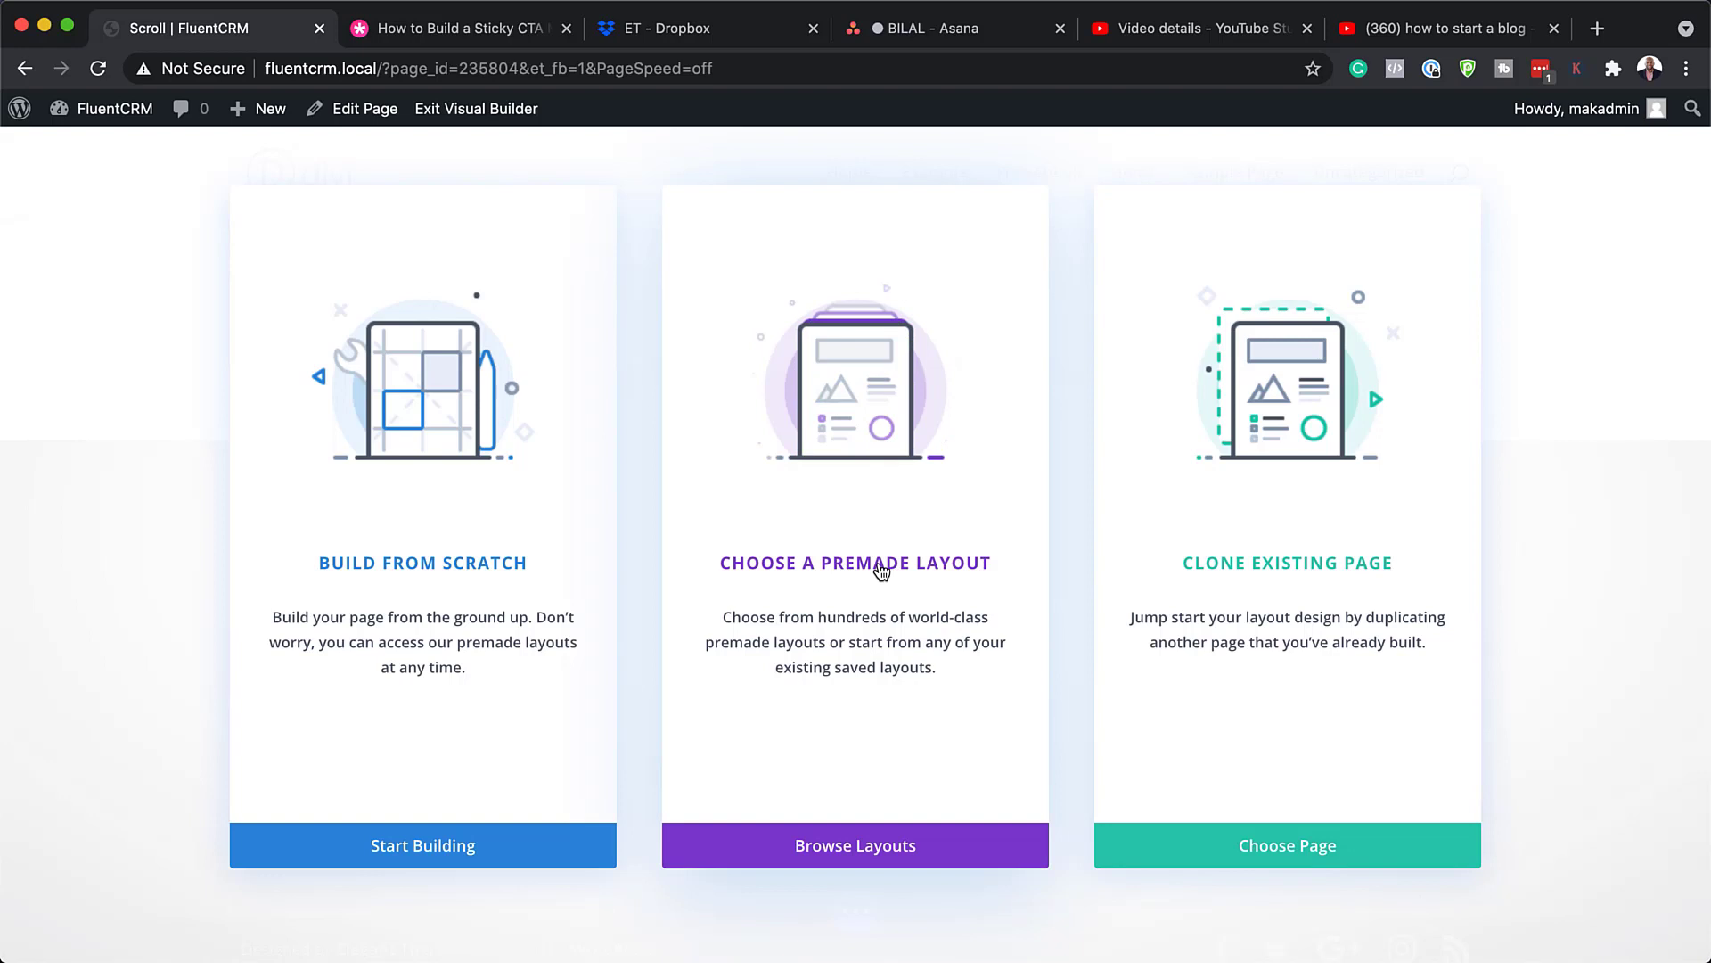
Step: Load the saved 'divi sticky cta menu on scroll layout' as the page's premade layout
{"action": "left_click", "coordinate": [880, 570]}
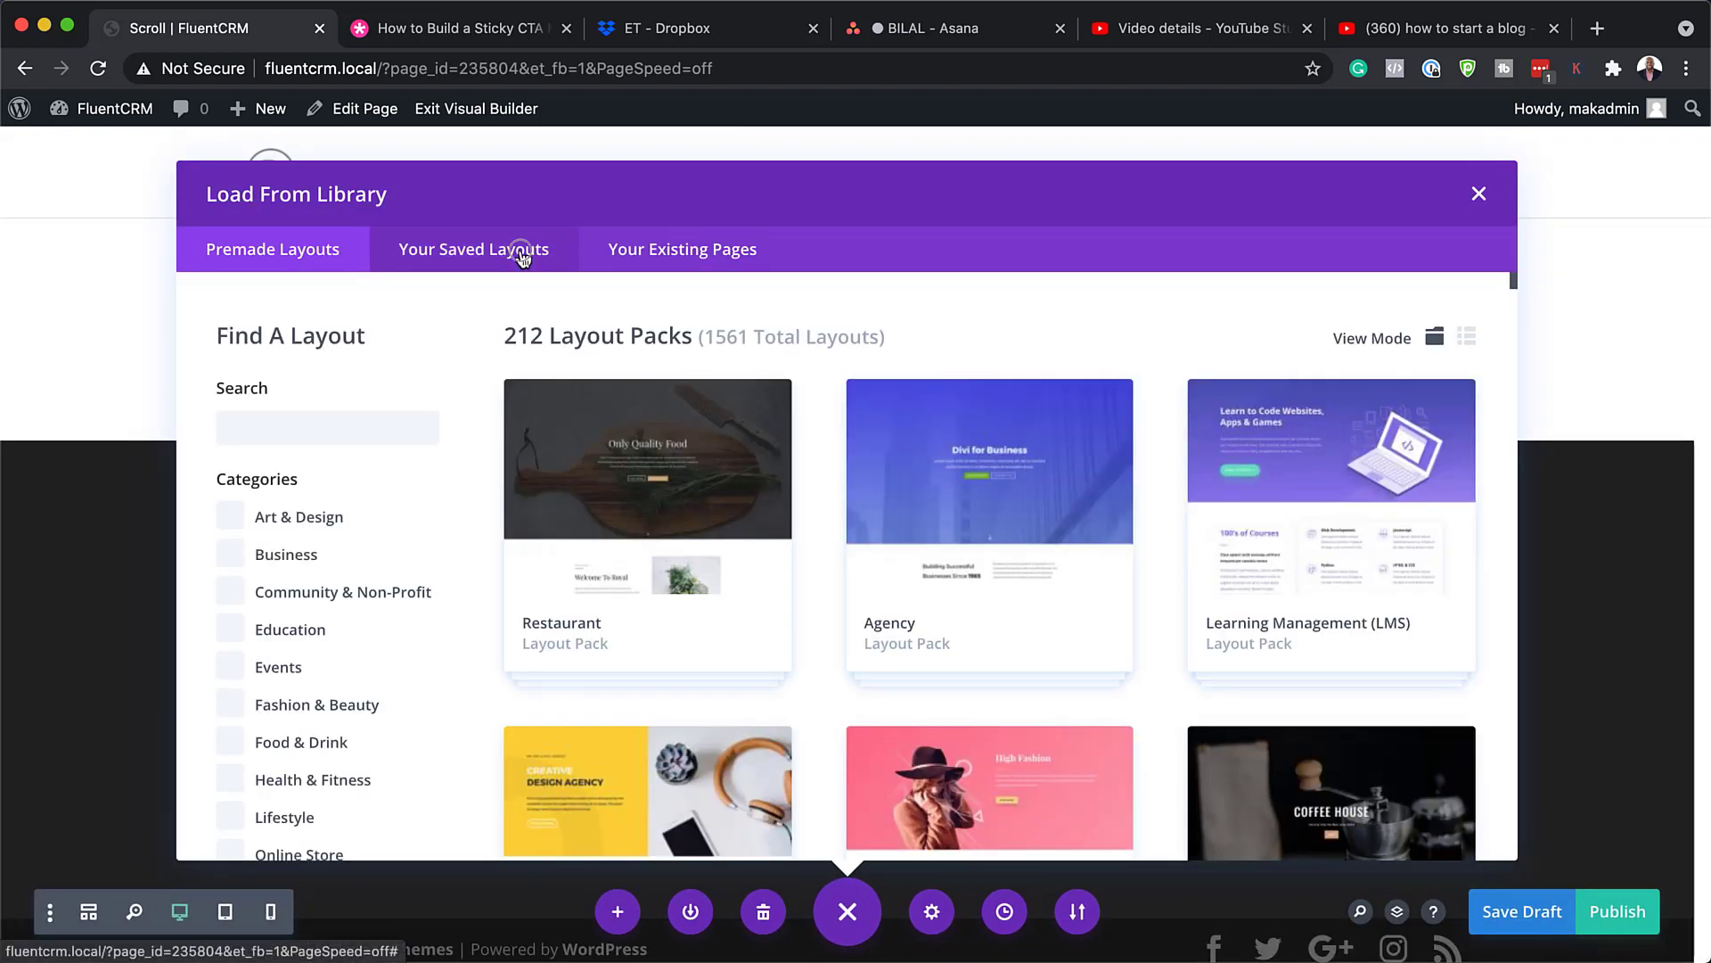
{"action": "left_click", "coordinate": [522, 259]}
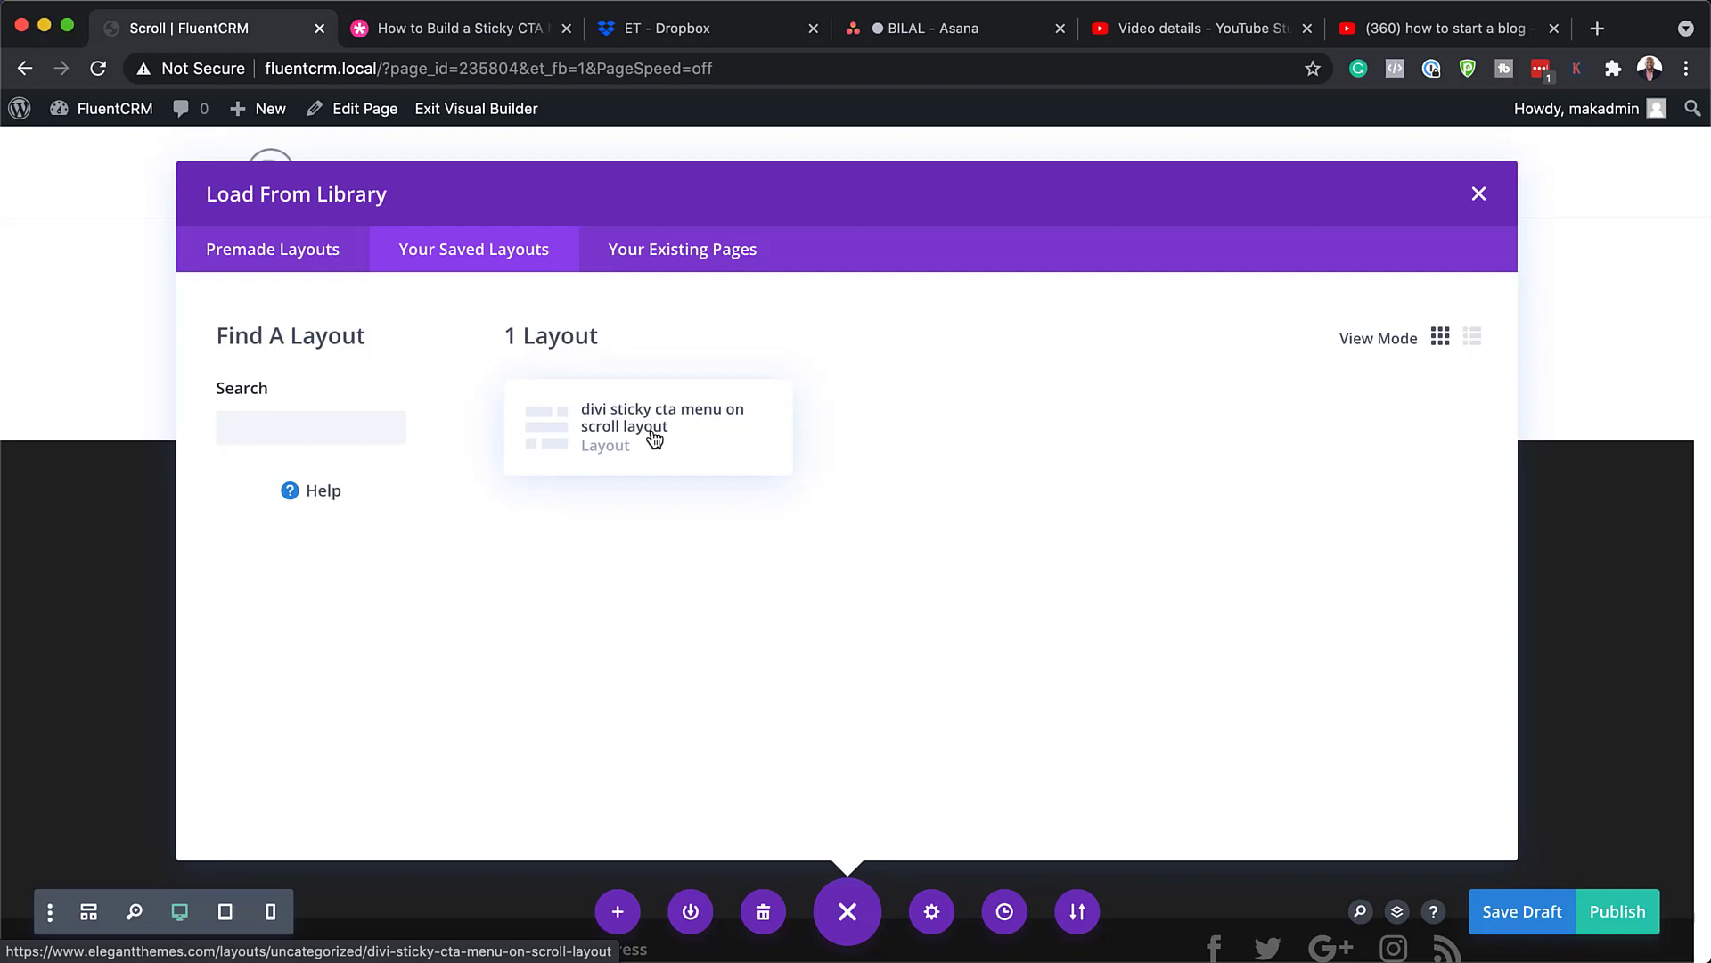
{"action": "left_click", "coordinate": [655, 437]}
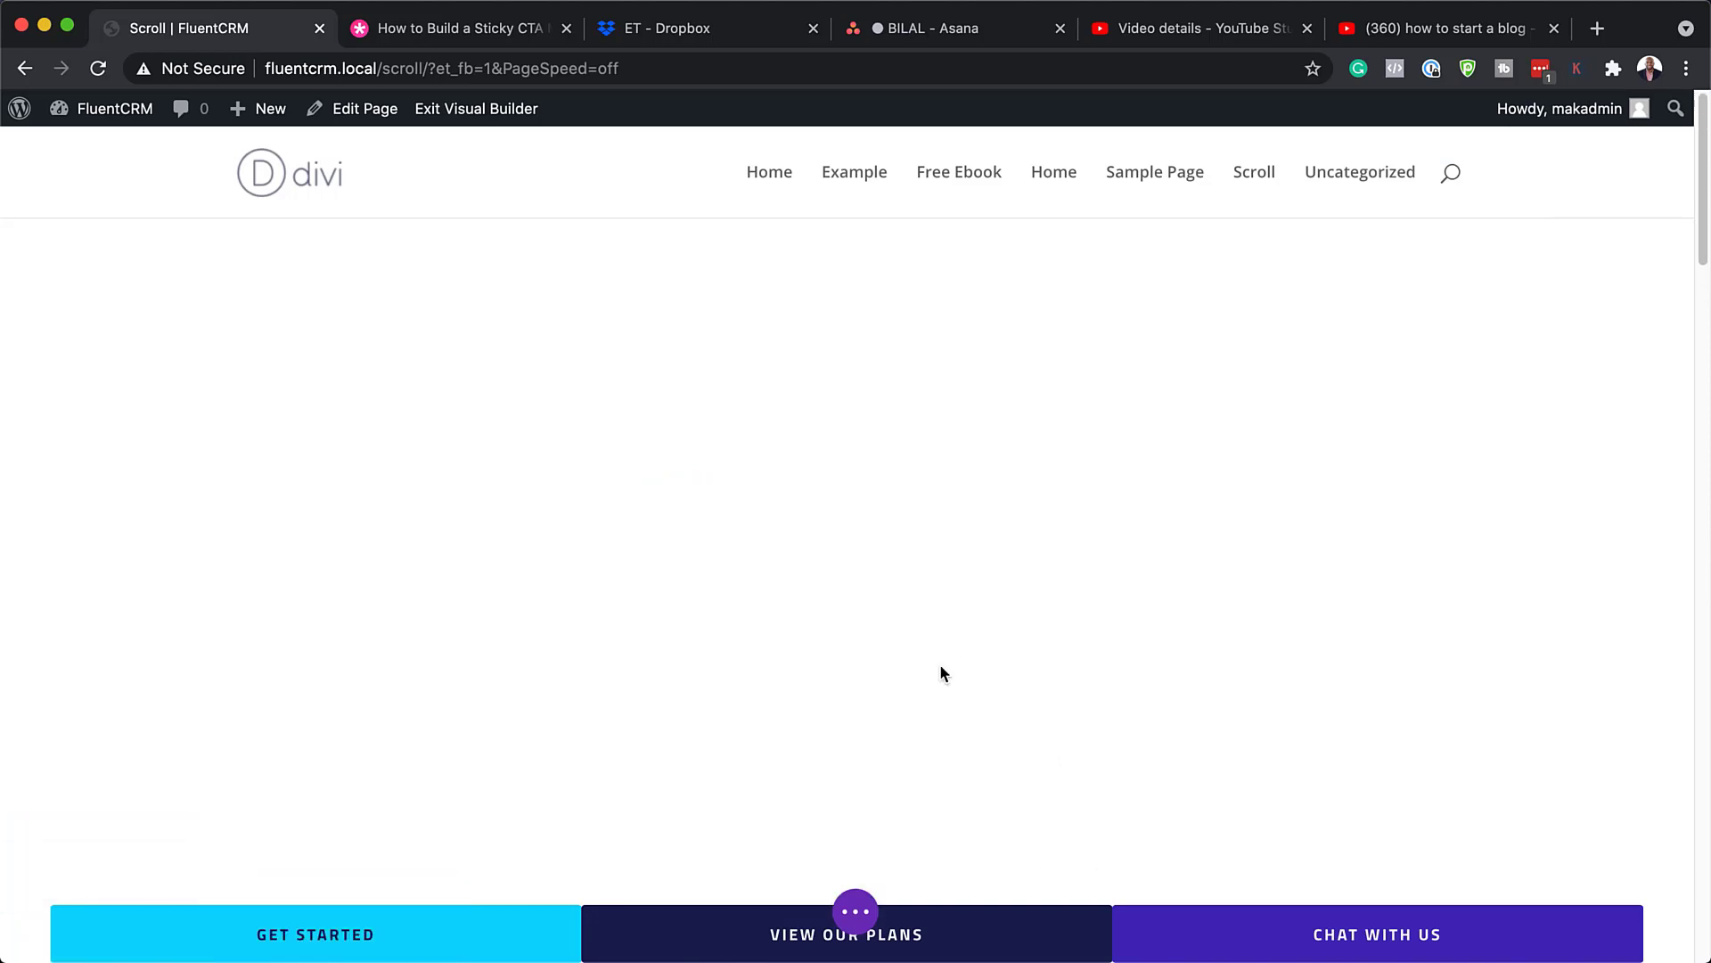
{"action": "left_click", "coordinate": [858, 912]}
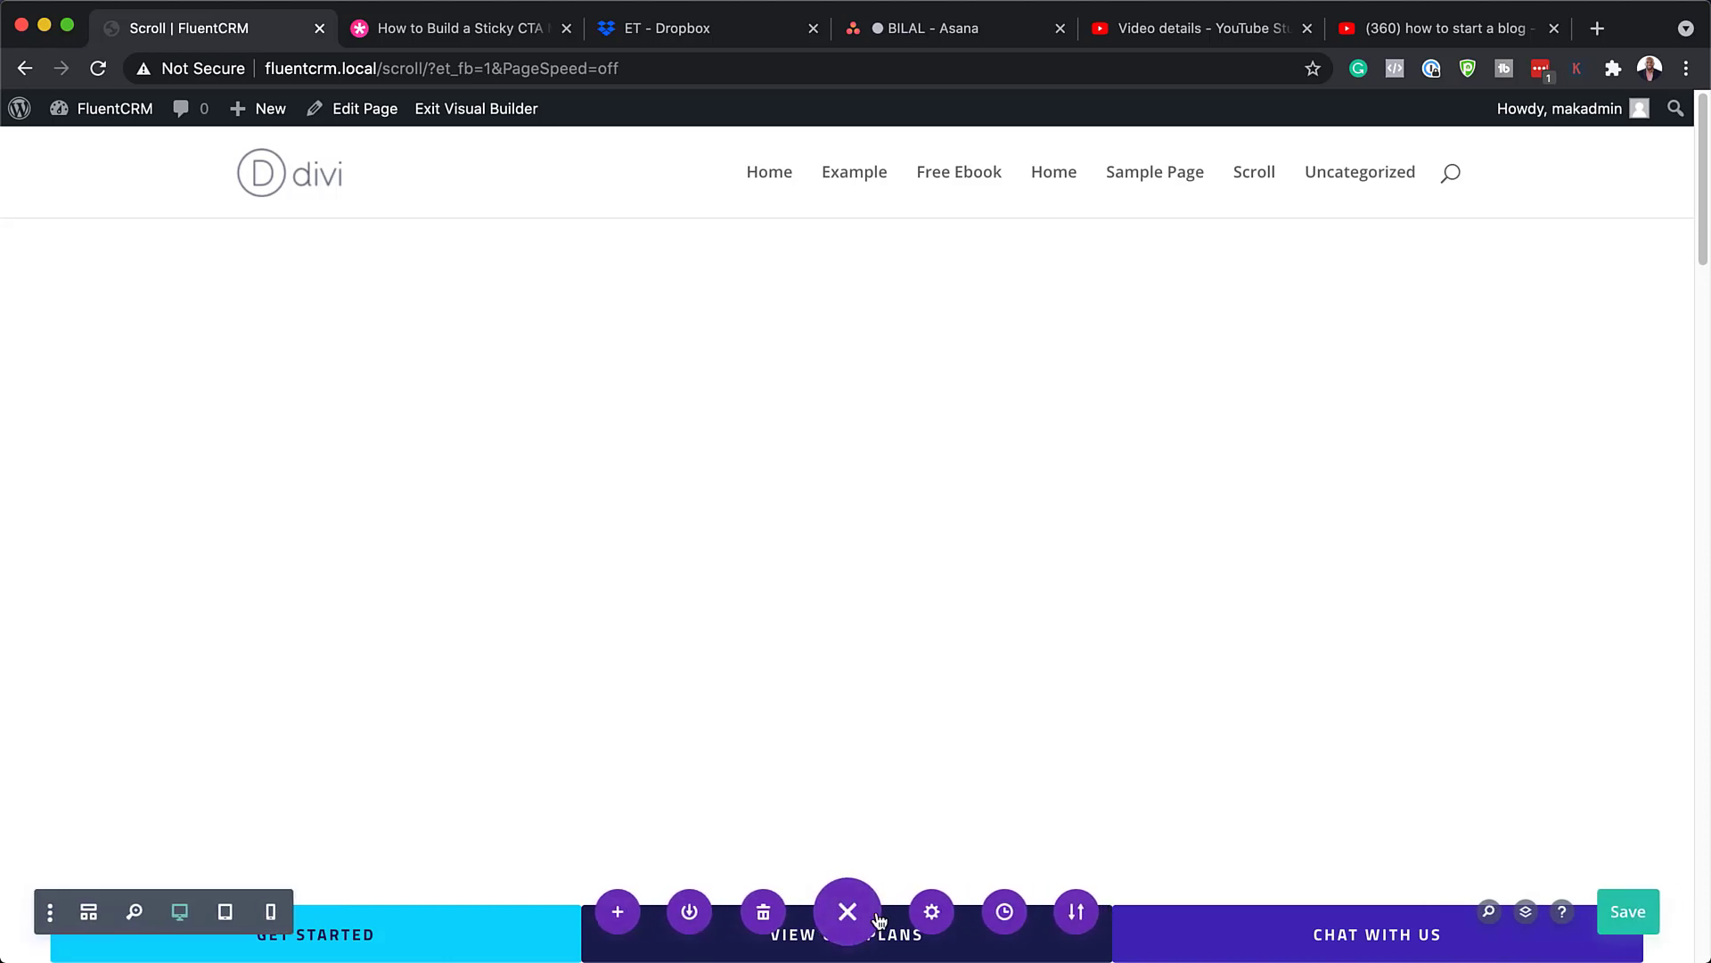
Step: Save the page, exit the Visual Builder, and scroll the live page to check the sticky buttons
{"action": "left_click", "coordinate": [1629, 912]}
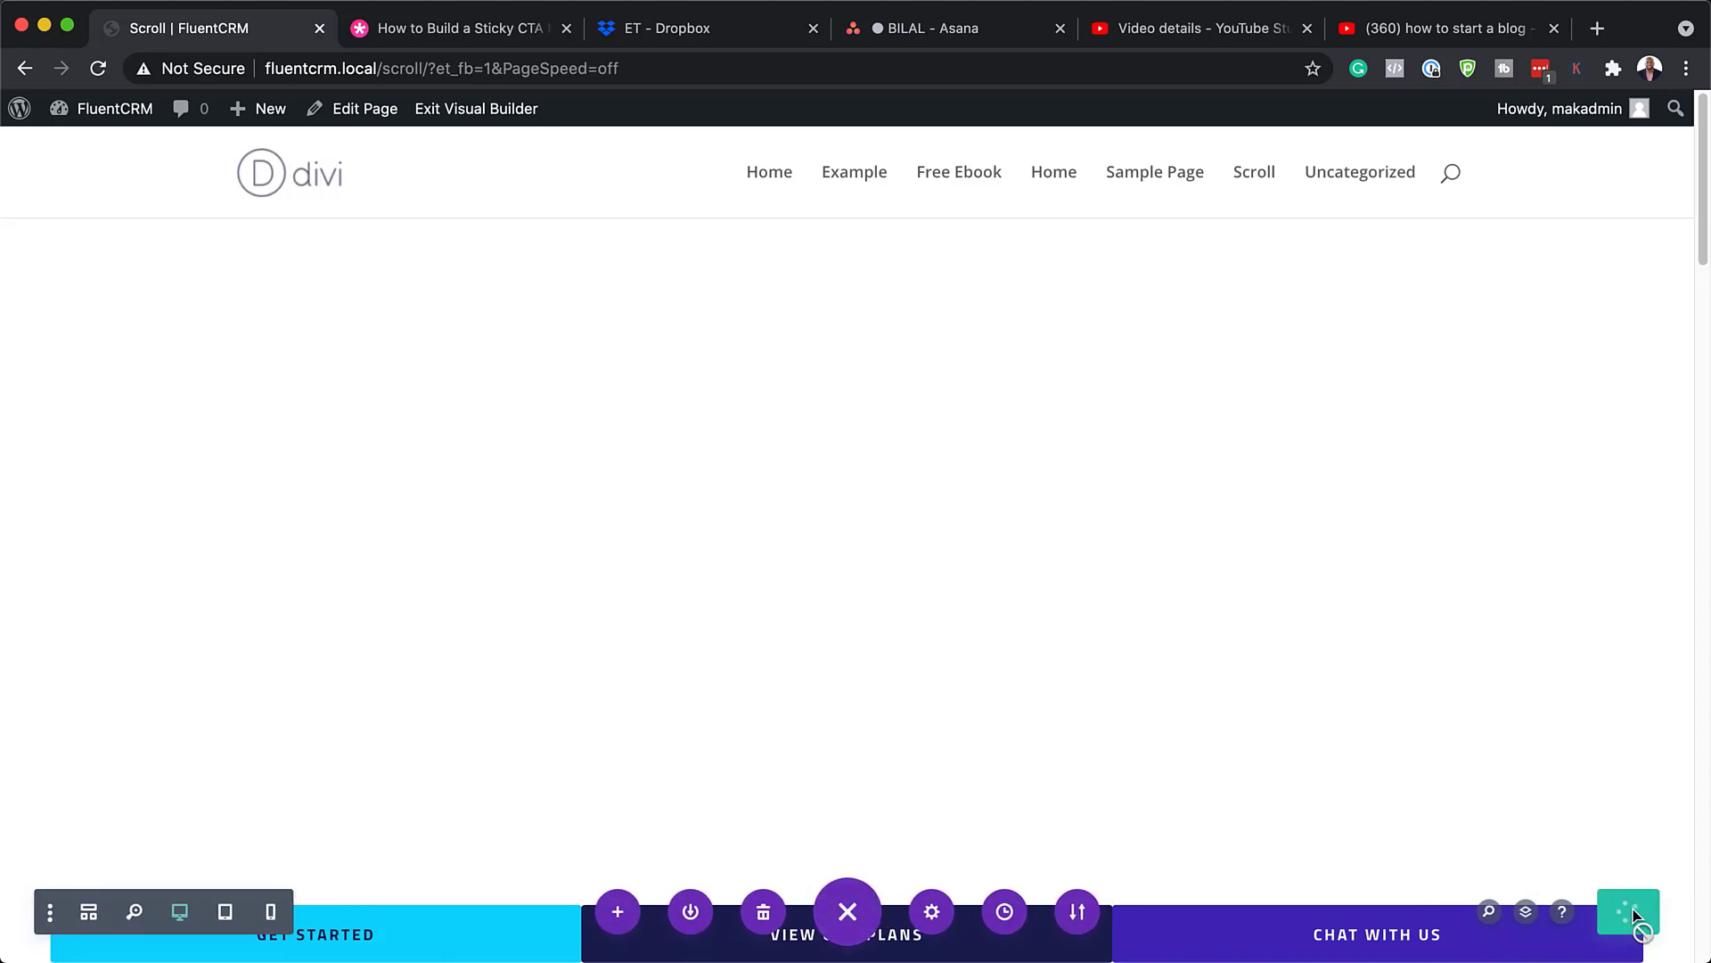
{"action": "left_click", "coordinate": [509, 119]}
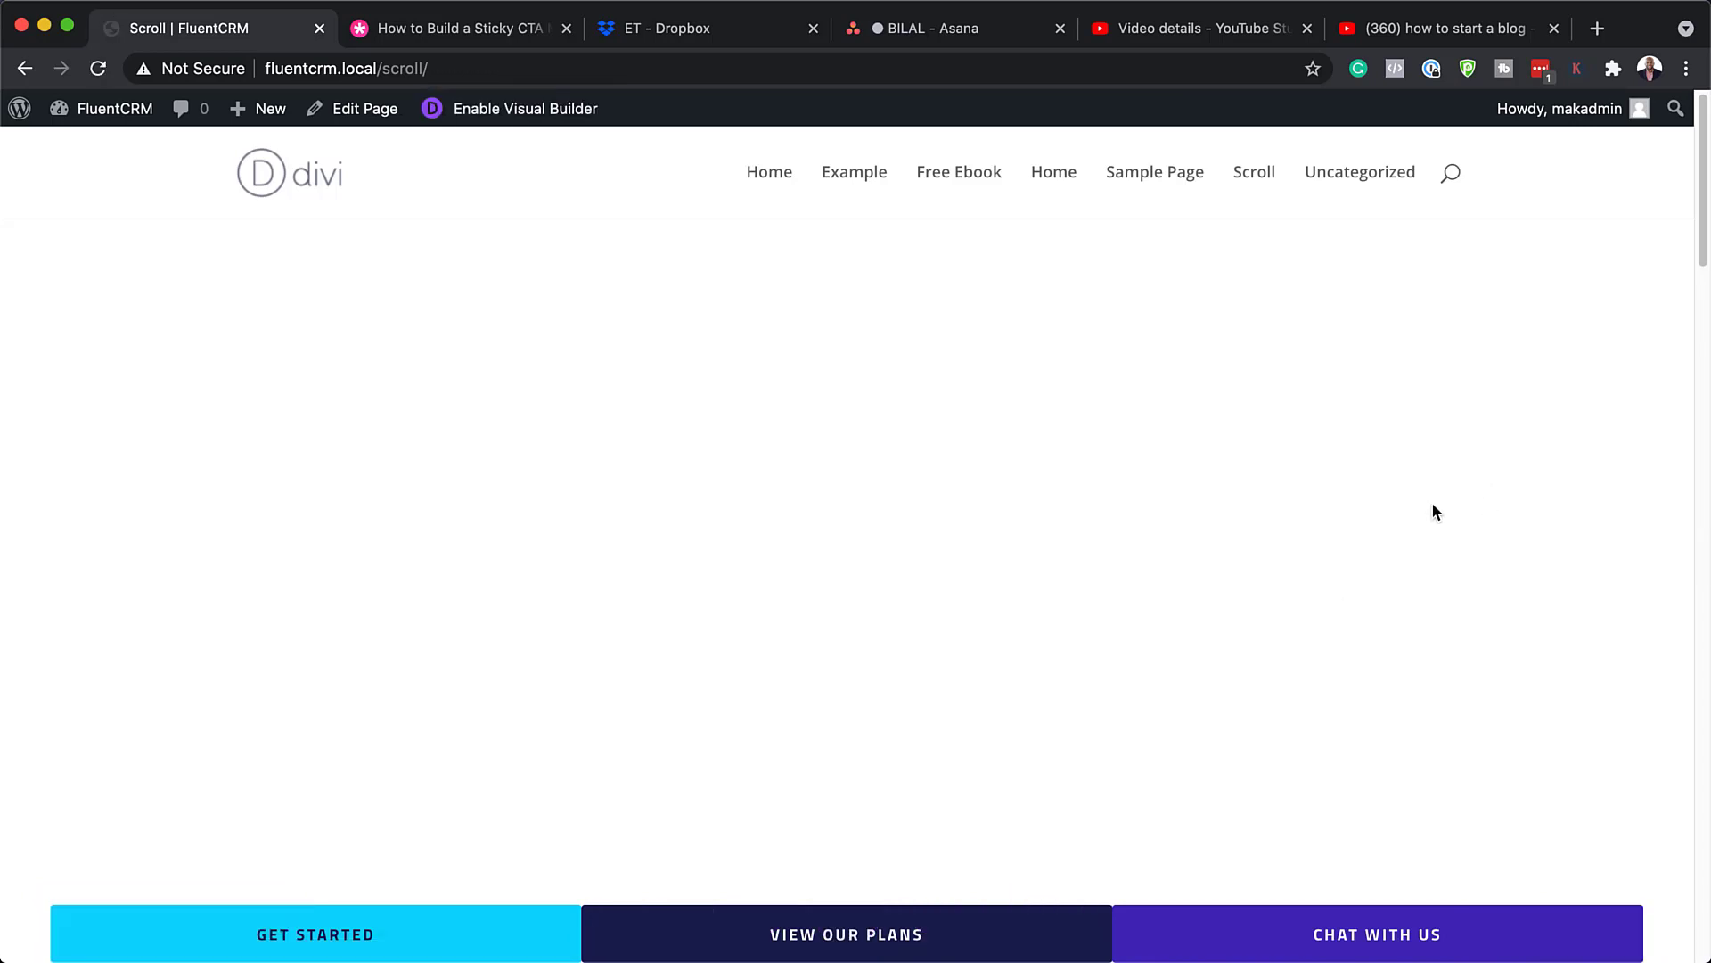
{"action": "scroll", "coordinate": [1434, 505], "scroll_direction": "down", "scroll_amount": 4}
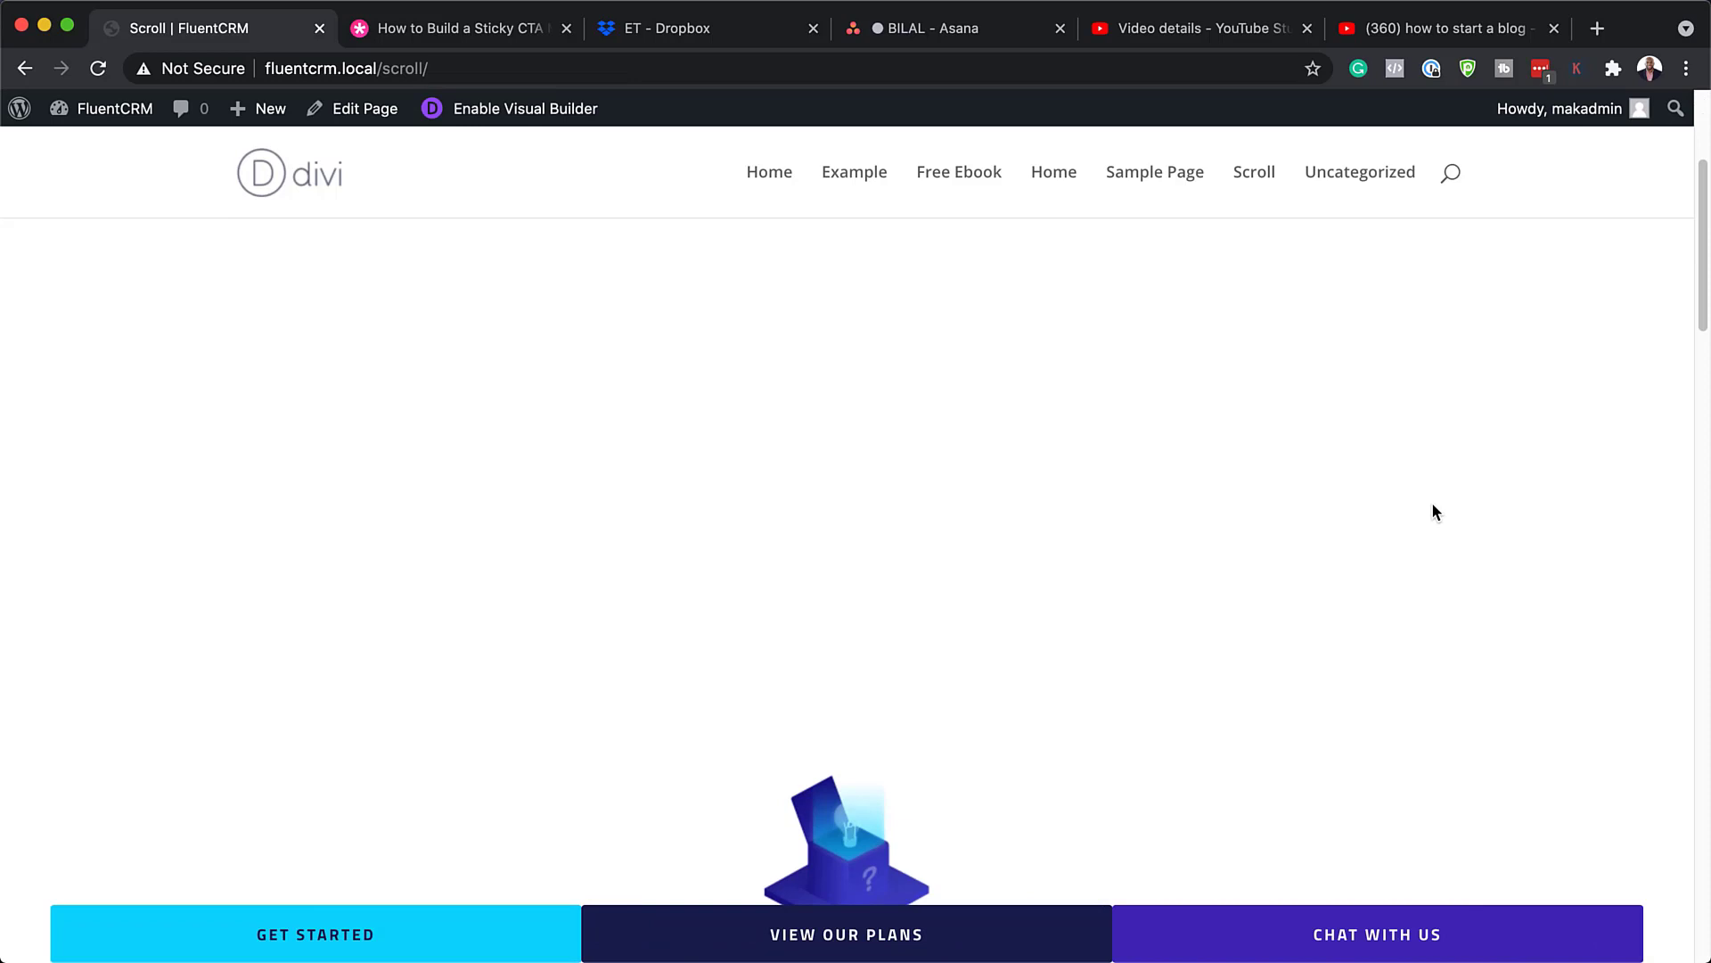
{"action": "scroll", "coordinate": [1434, 505], "scroll_direction": "down", "scroll_amount": 5}
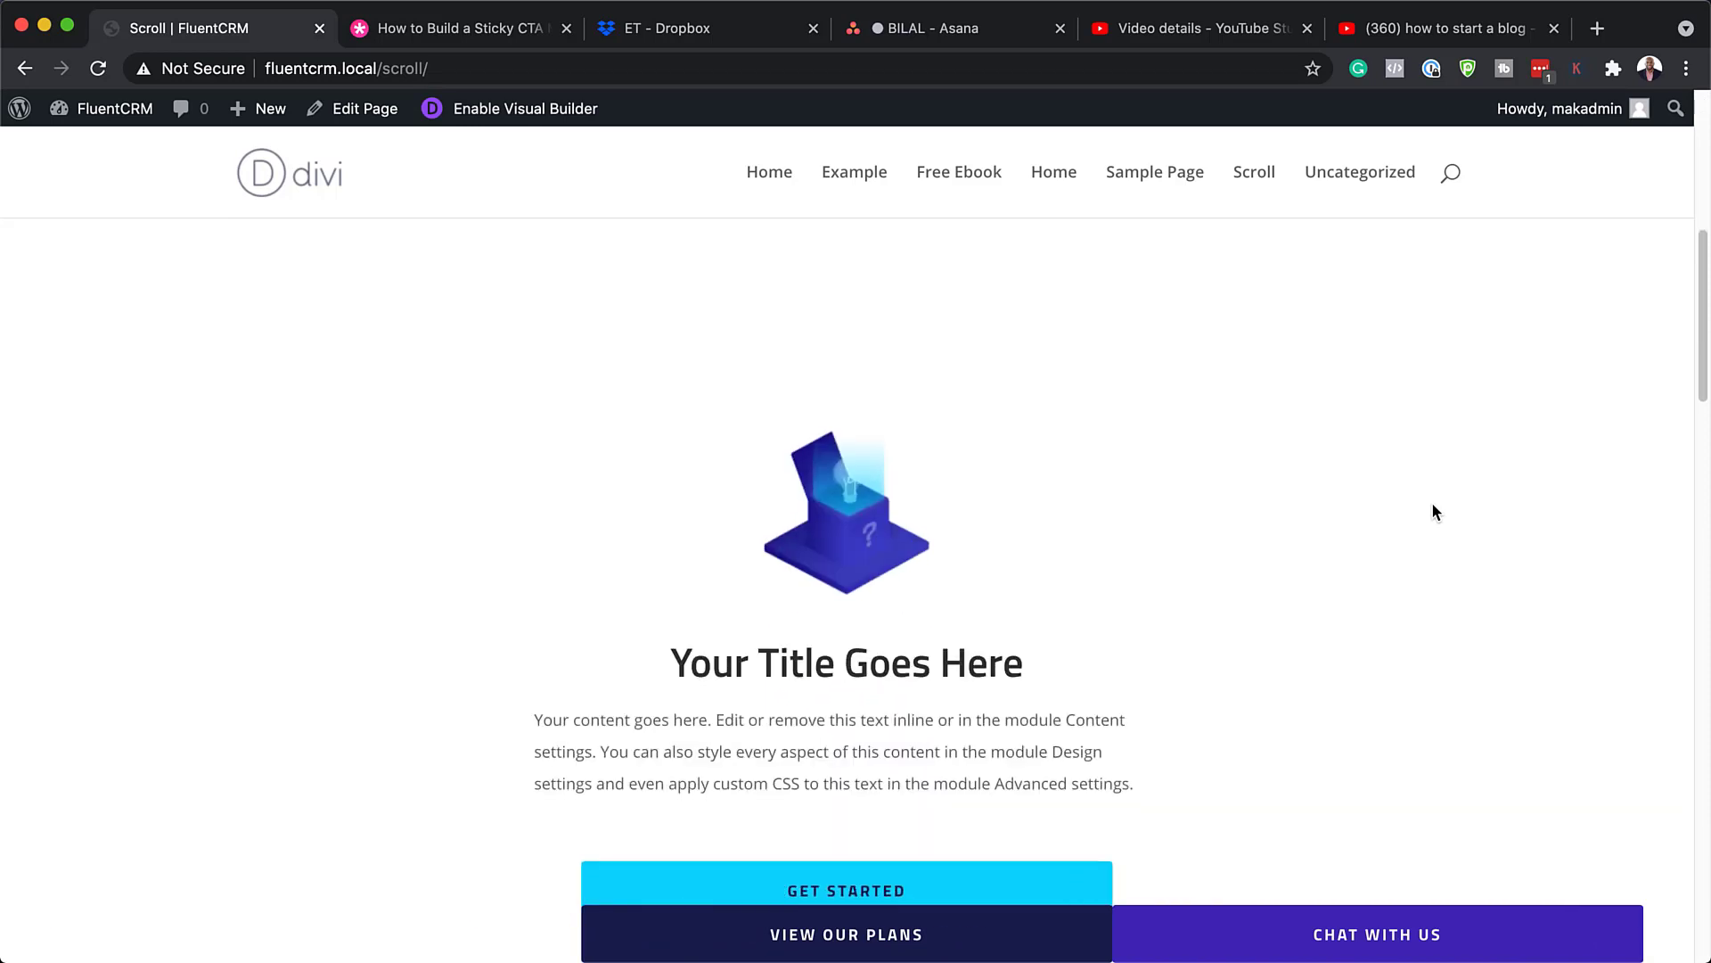
{"action": "scroll", "coordinate": [1433, 504], "scroll_direction": "down", "scroll_amount": 5}
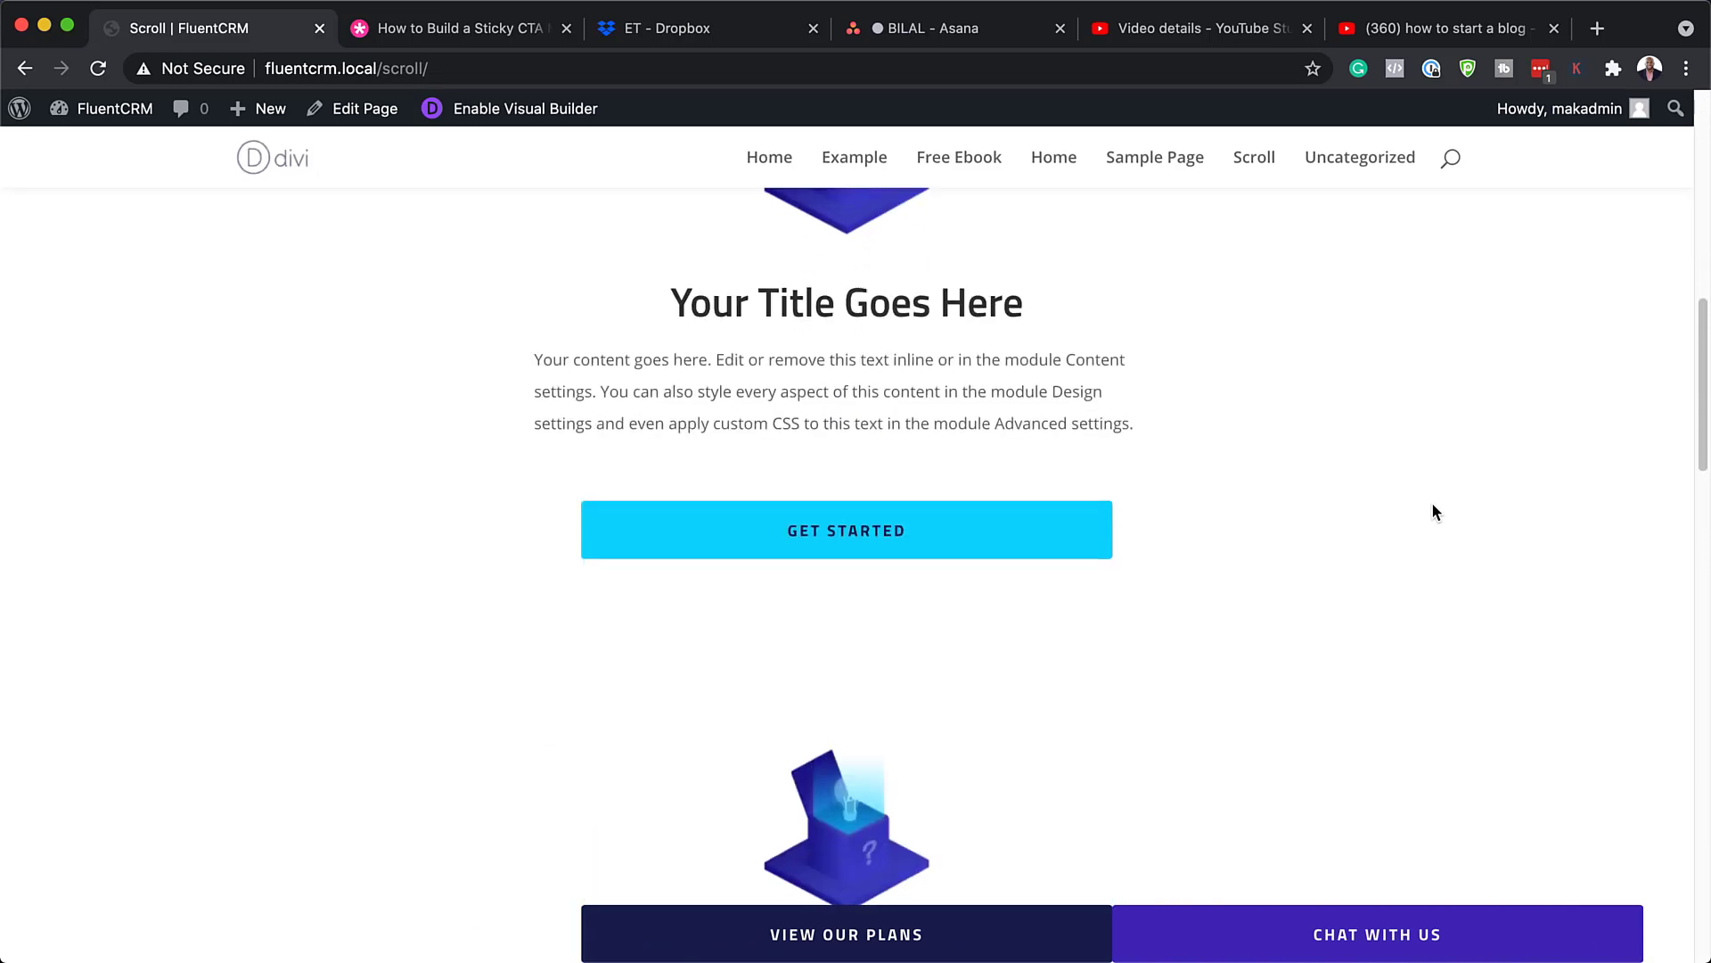
{"action": "scroll", "coordinate": [1433, 504], "scroll_direction": "down", "scroll_amount": 3}
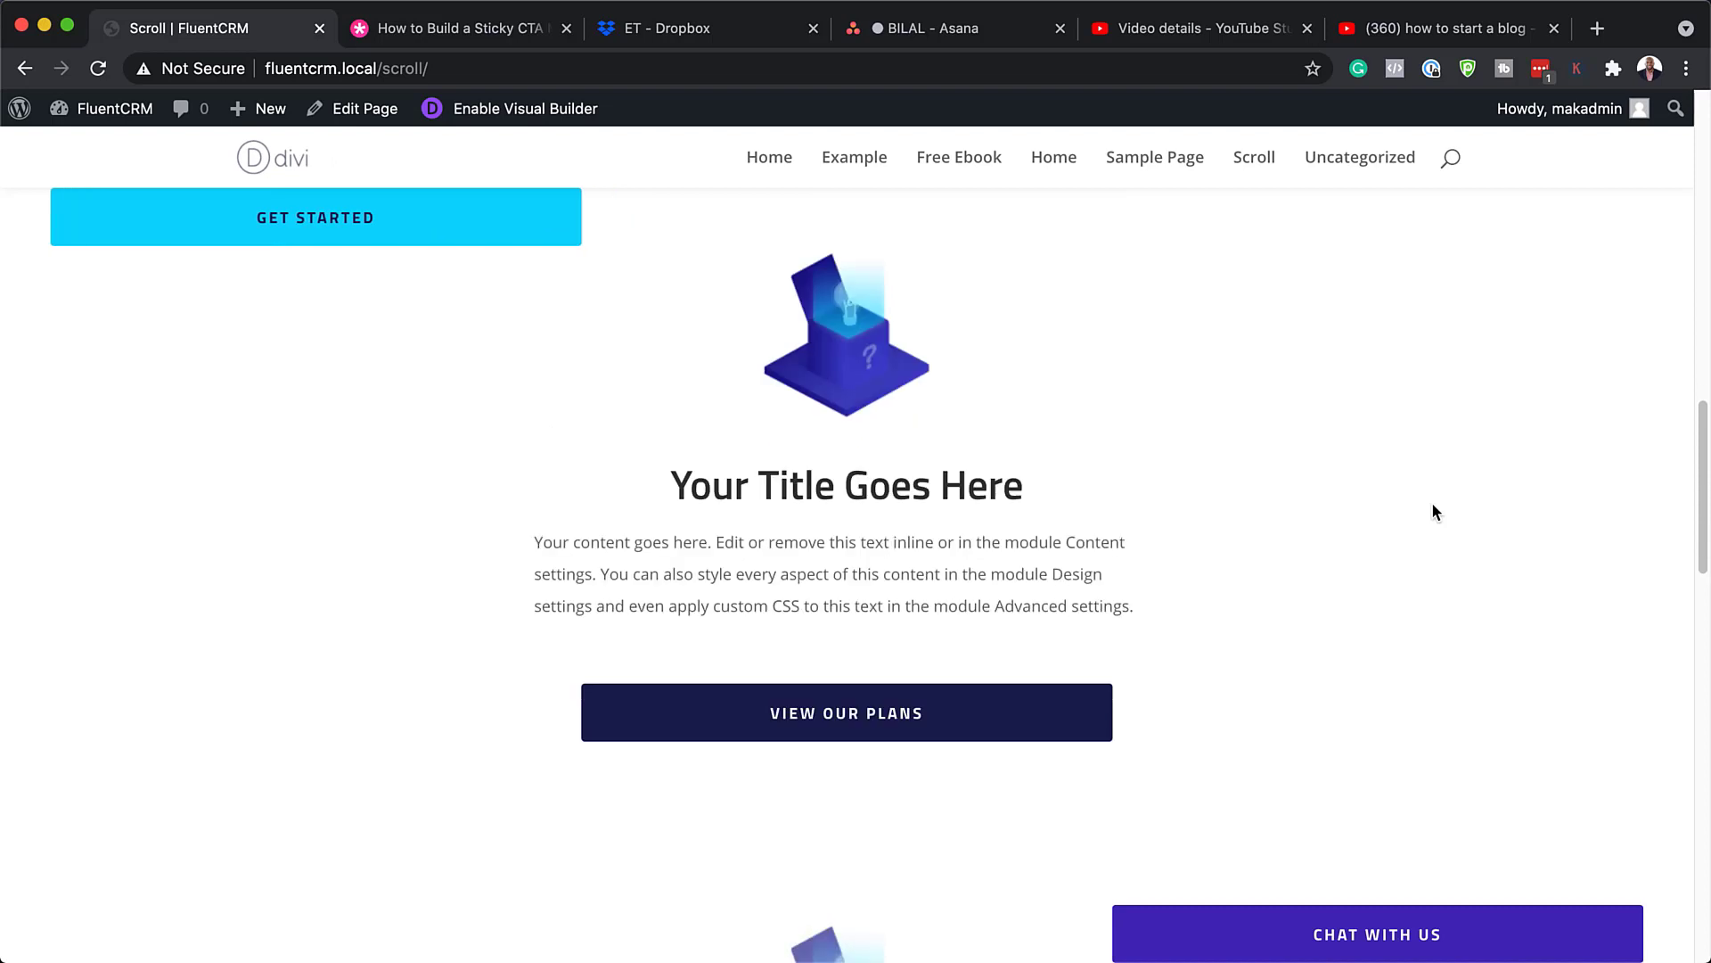
{"action": "scroll", "coordinate": [1433, 504], "scroll_direction": "down", "scroll_amount": 4}
{"action": "scroll", "coordinate": [1433, 504], "scroll_direction": "down", "scroll_amount": 7}
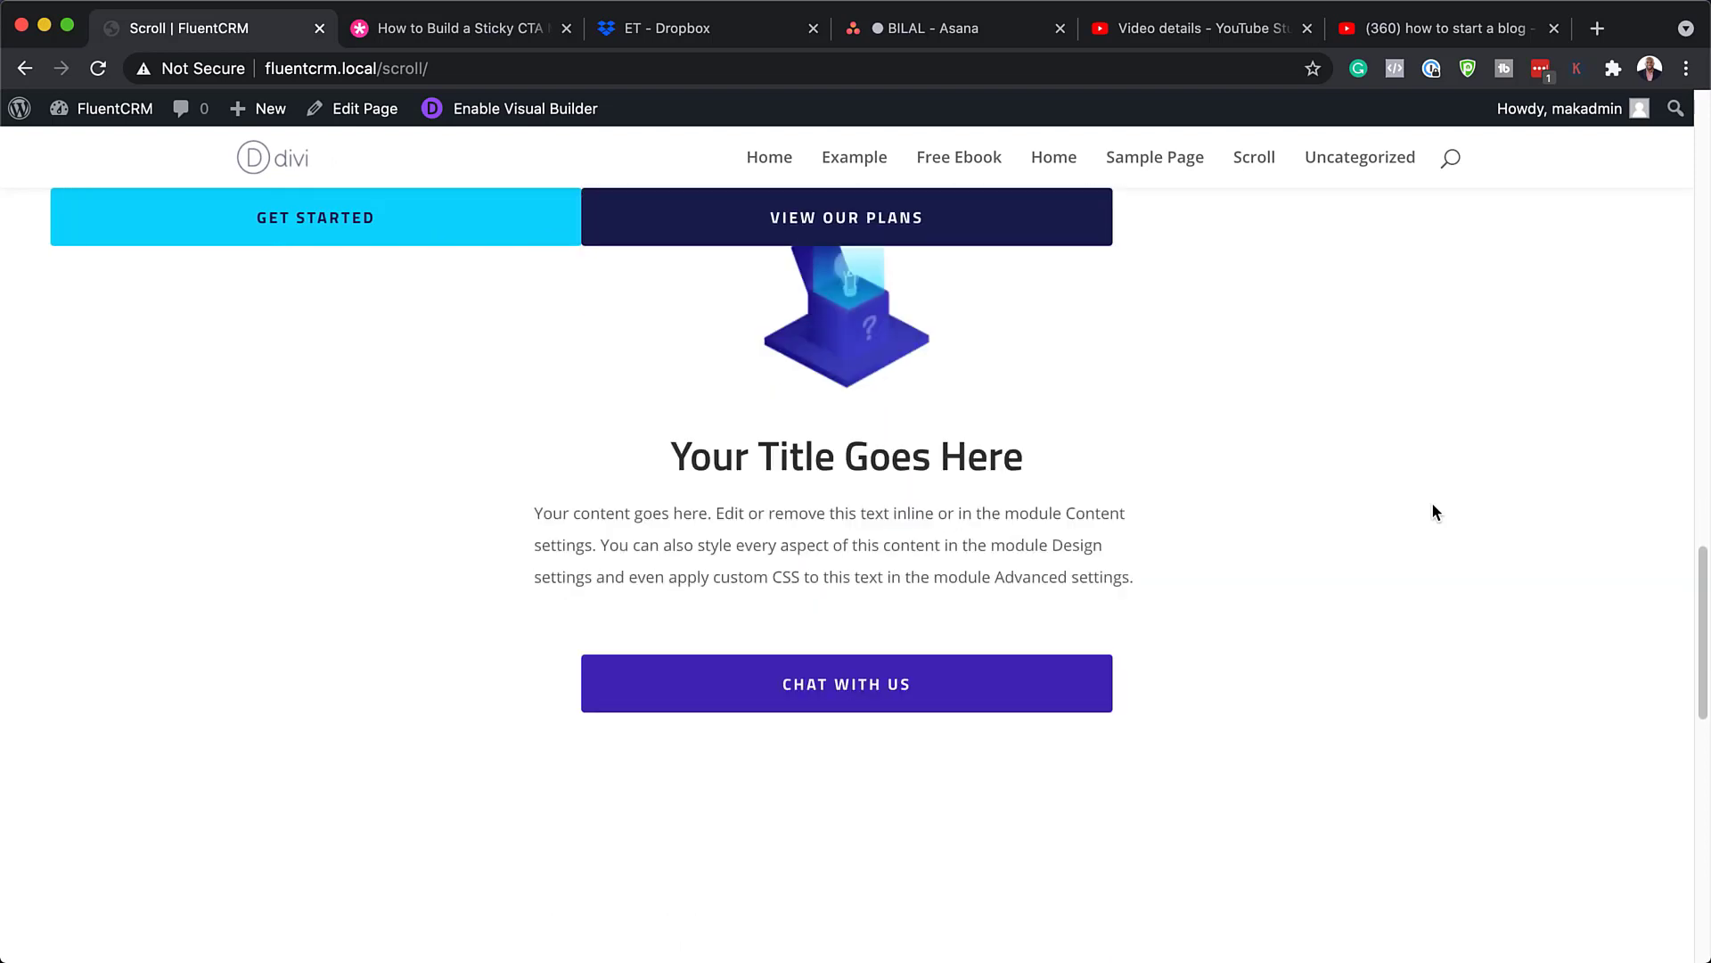
{"action": "scroll", "coordinate": [1433, 506], "scroll_direction": "down", "scroll_amount": 6}
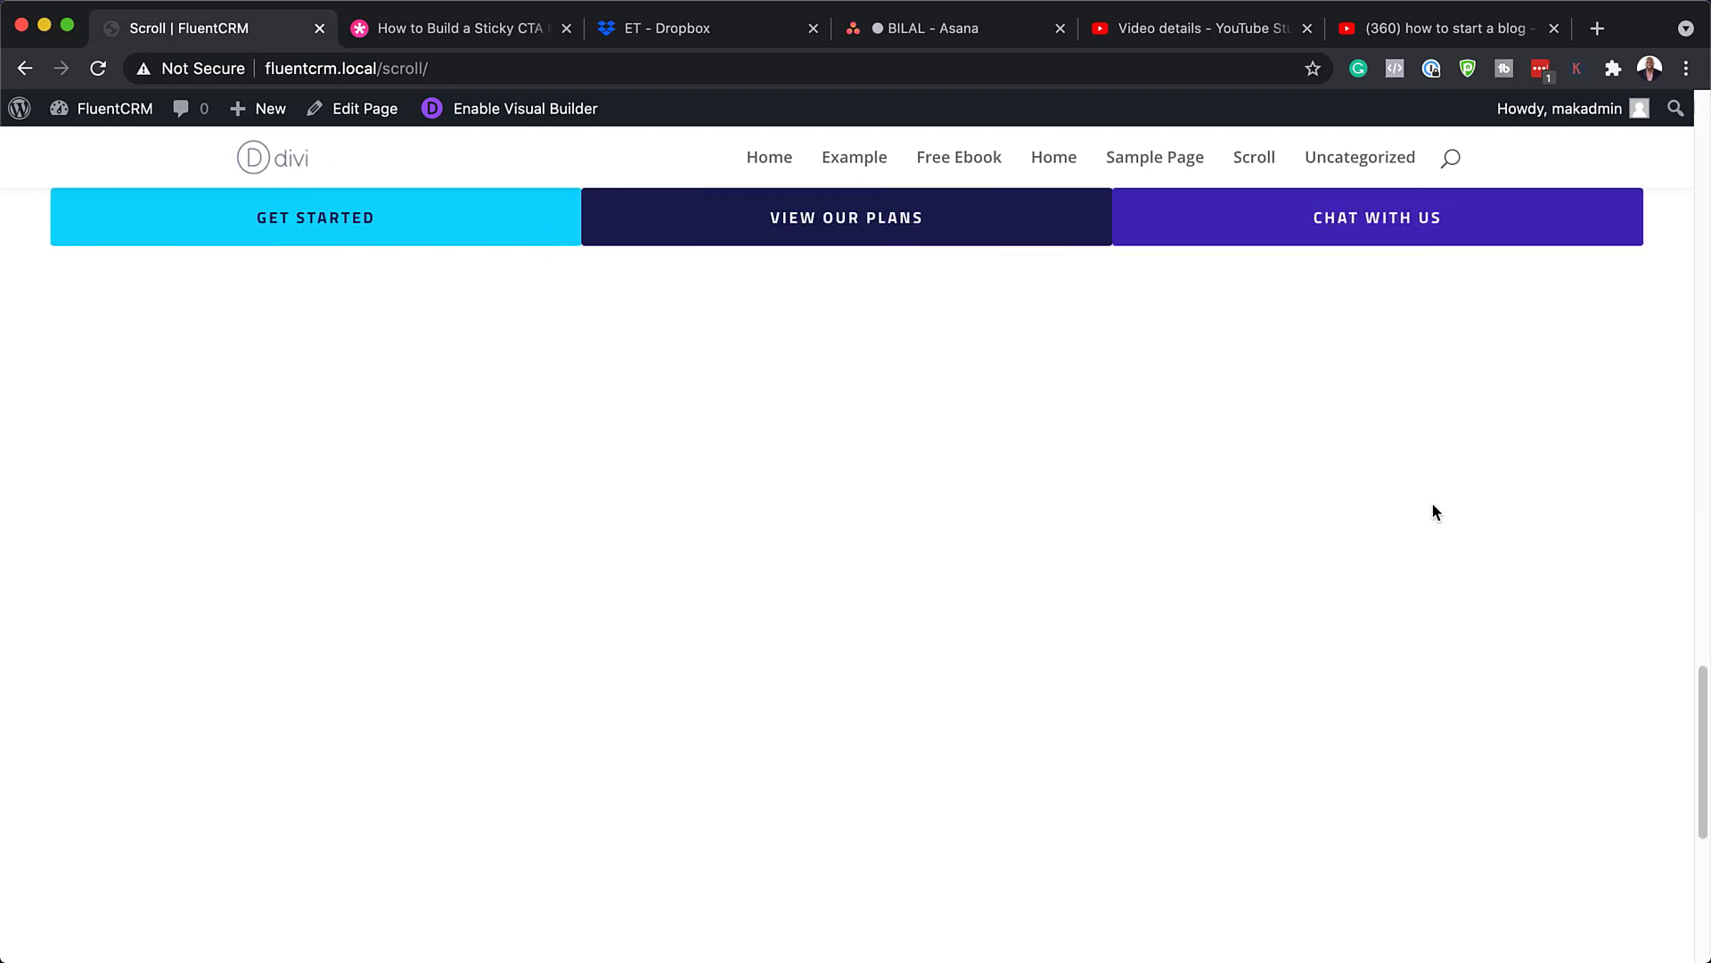
{"action": "scroll", "coordinate": [1435, 511], "scroll_direction": "up", "scroll_amount": 6}
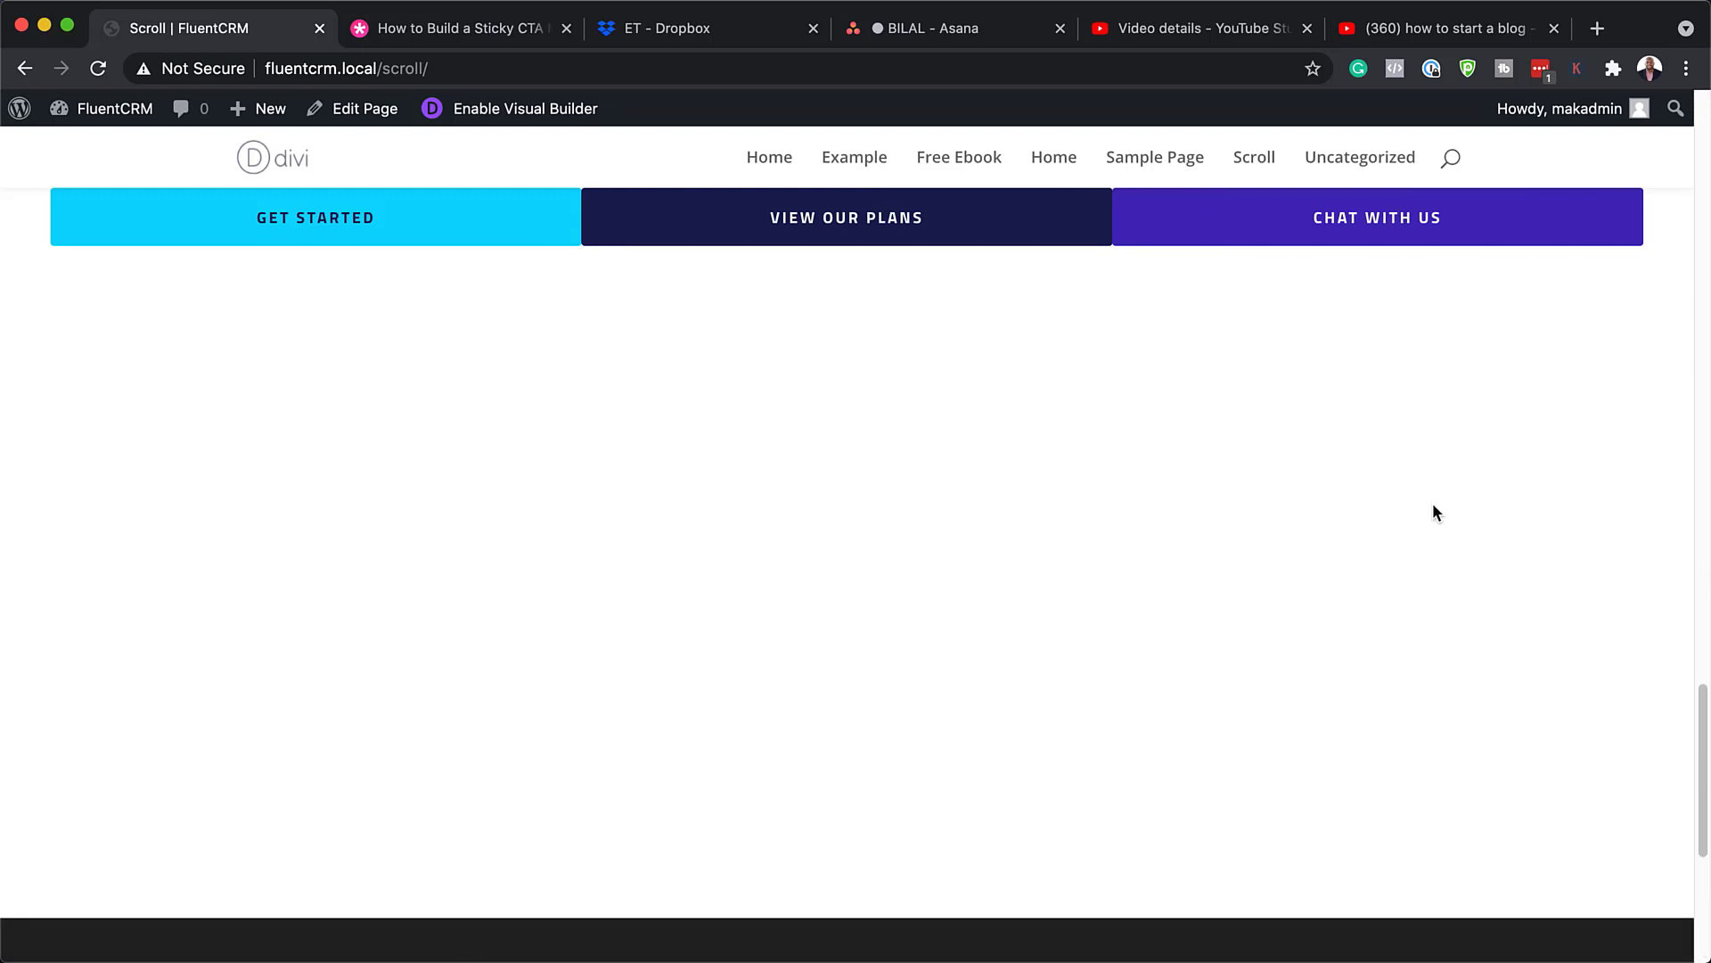
{"action": "scroll", "coordinate": [1434, 513], "scroll_direction": "up", "scroll_amount": 8}
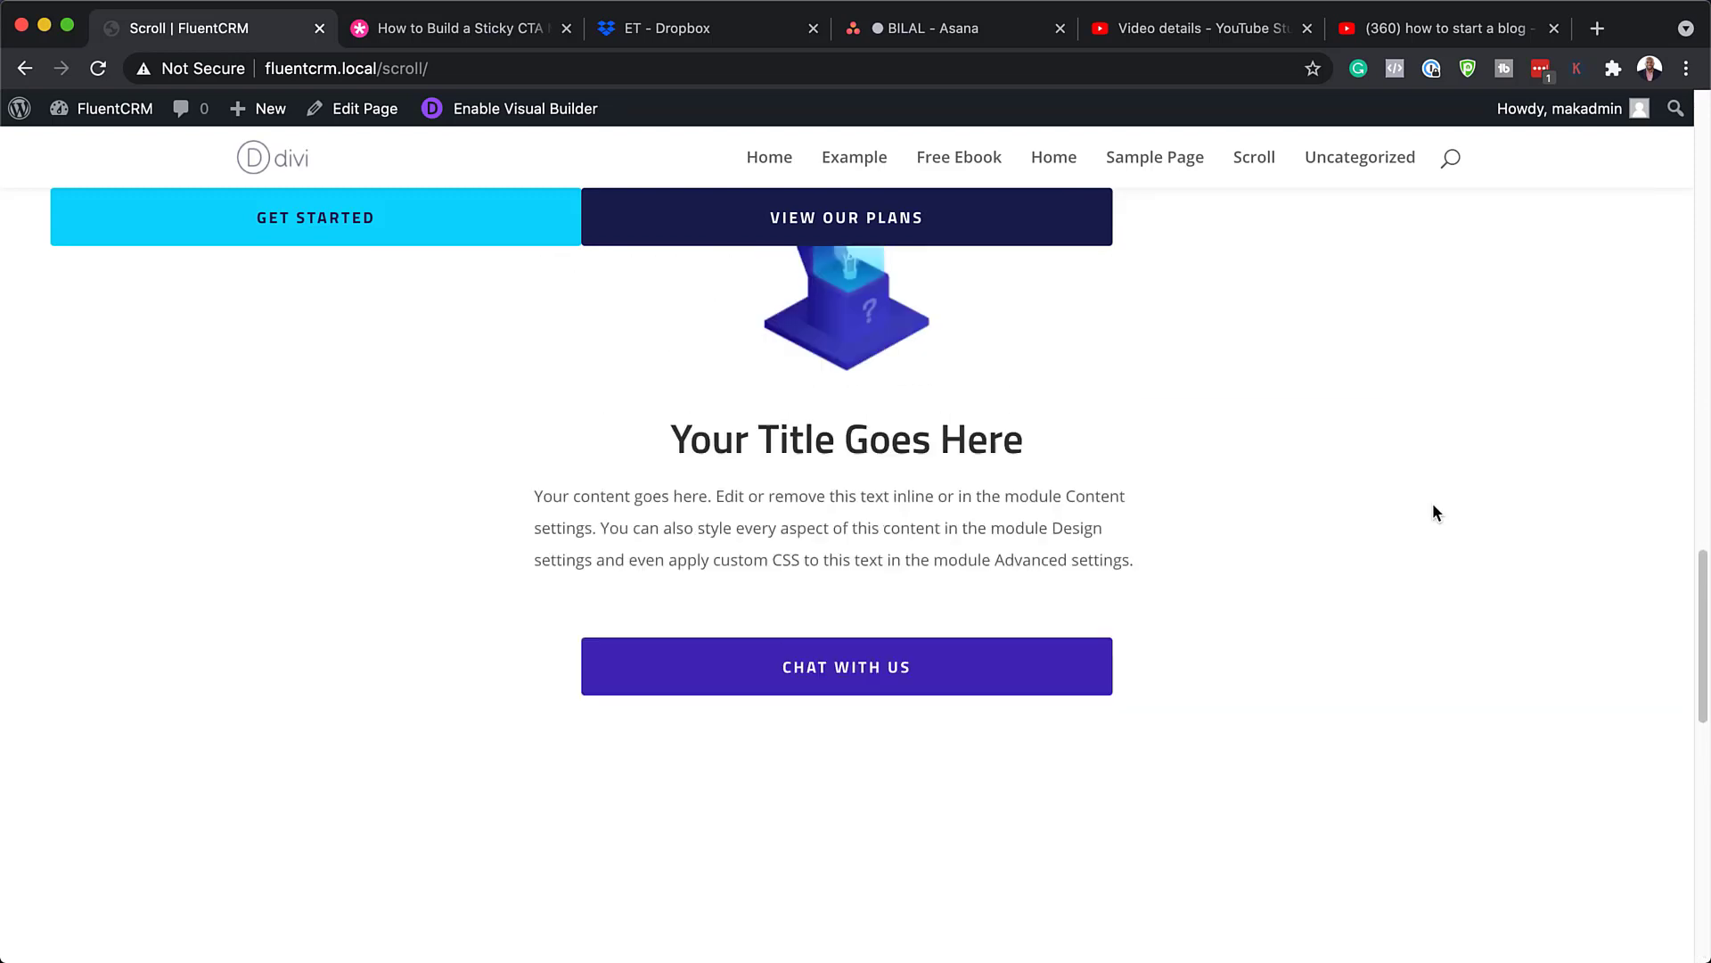
{"action": "scroll", "coordinate": [1435, 513], "scroll_direction": "up", "scroll_amount": 10}
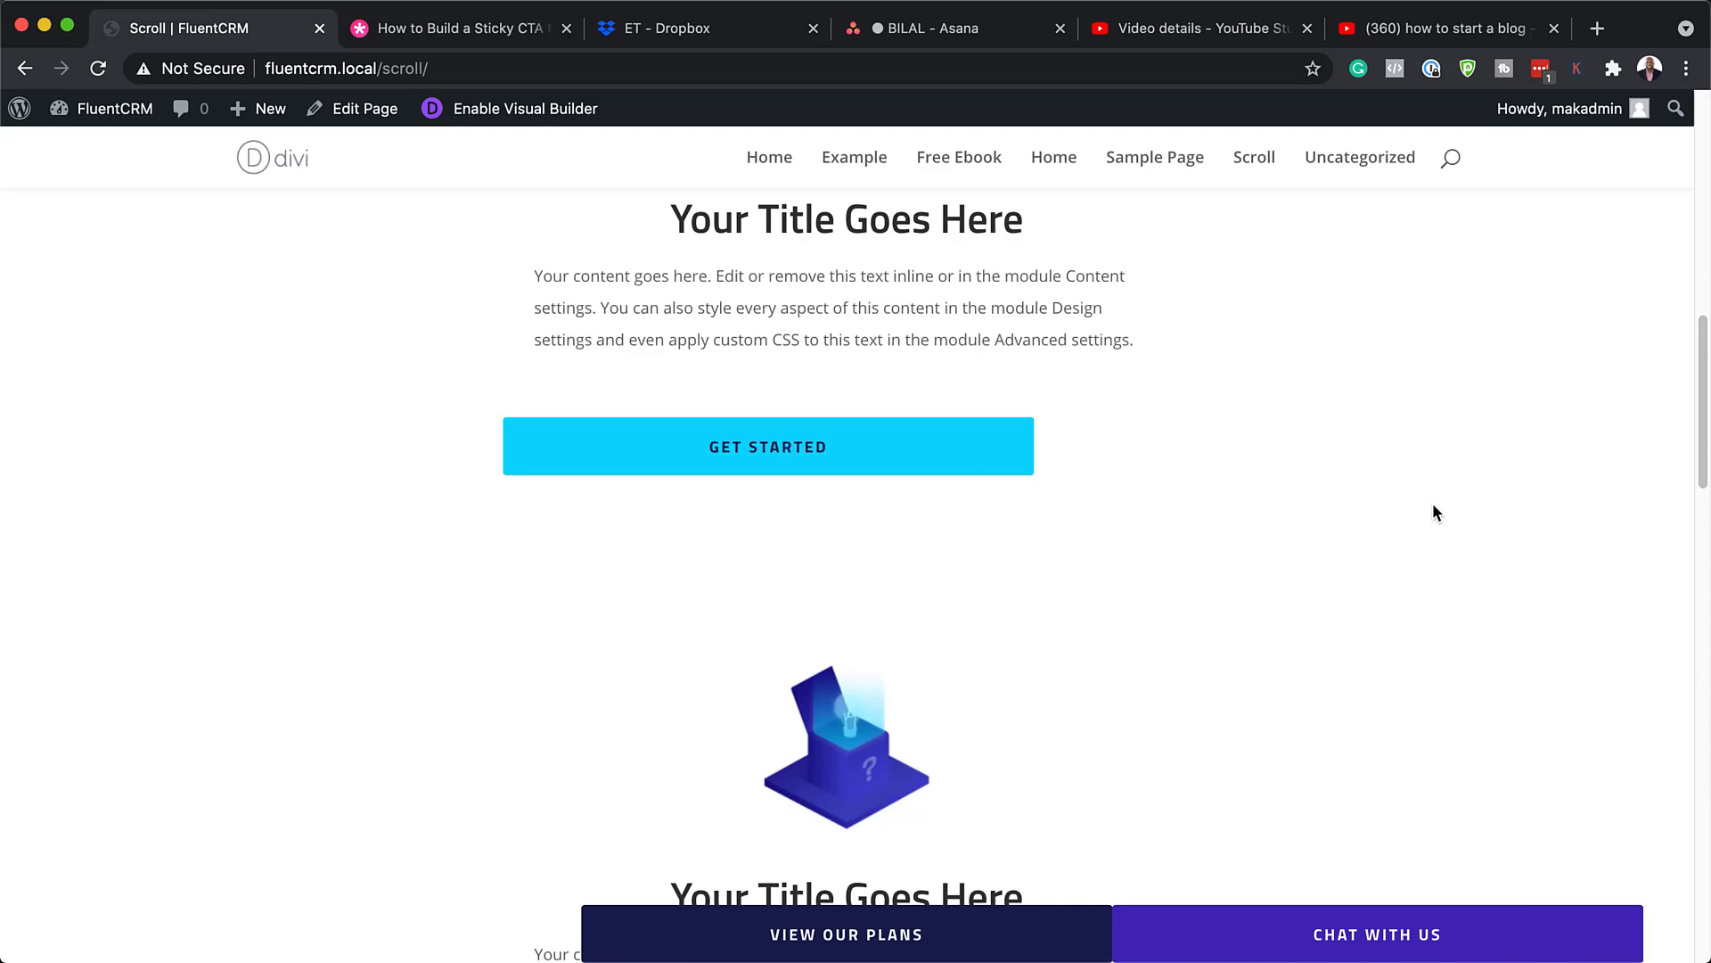
{"action": "scroll", "coordinate": [1436, 512], "scroll_direction": "up", "scroll_amount": 3}
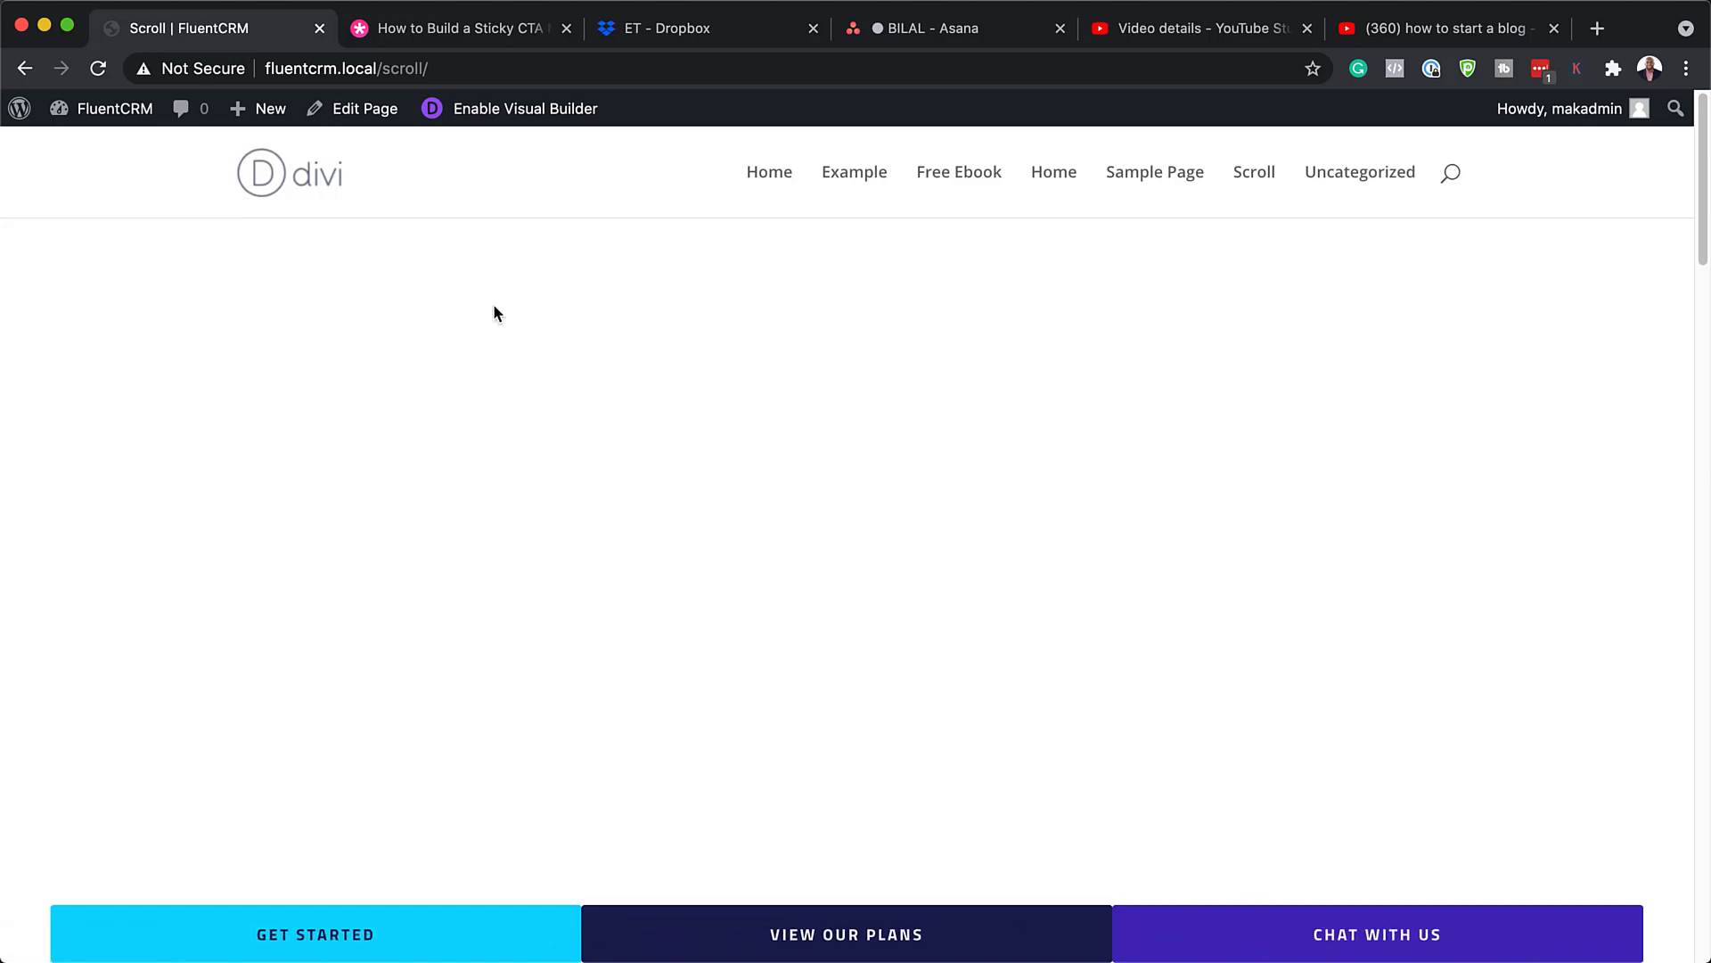
Step: Reopen the Visual Builder and open the Get Started call to action, selecting its button text
{"action": "left_click", "coordinate": [481, 121]}
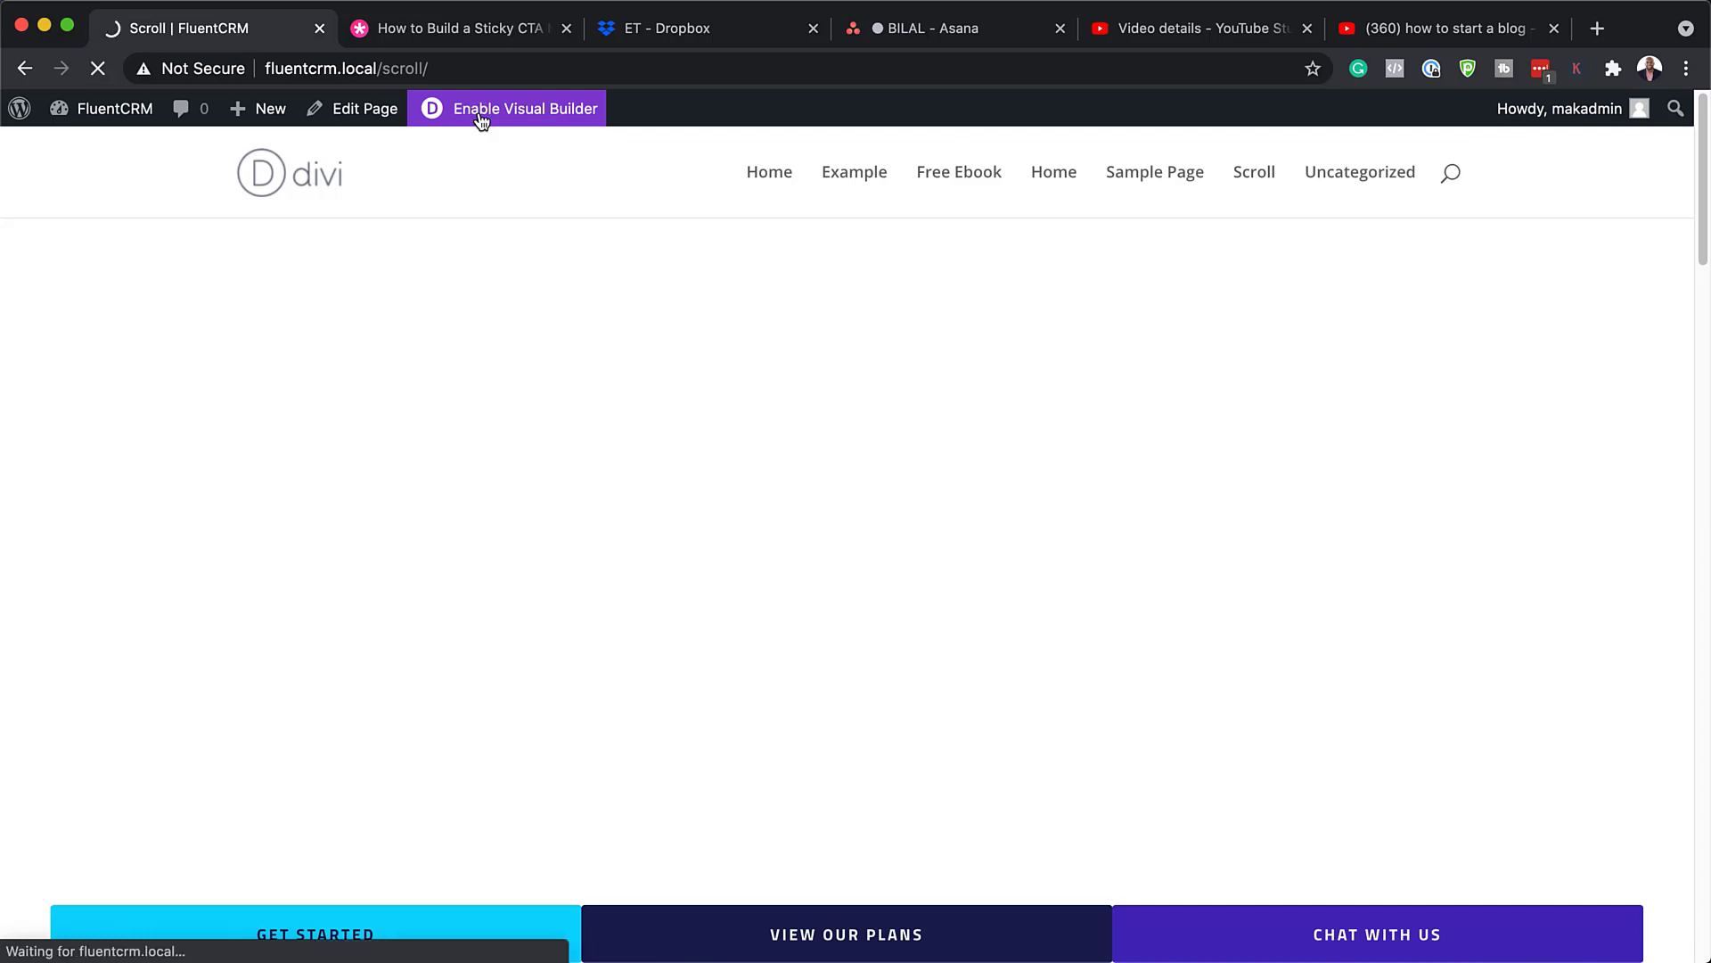
{"action": "mouse_move", "coordinate": [454, 933]}
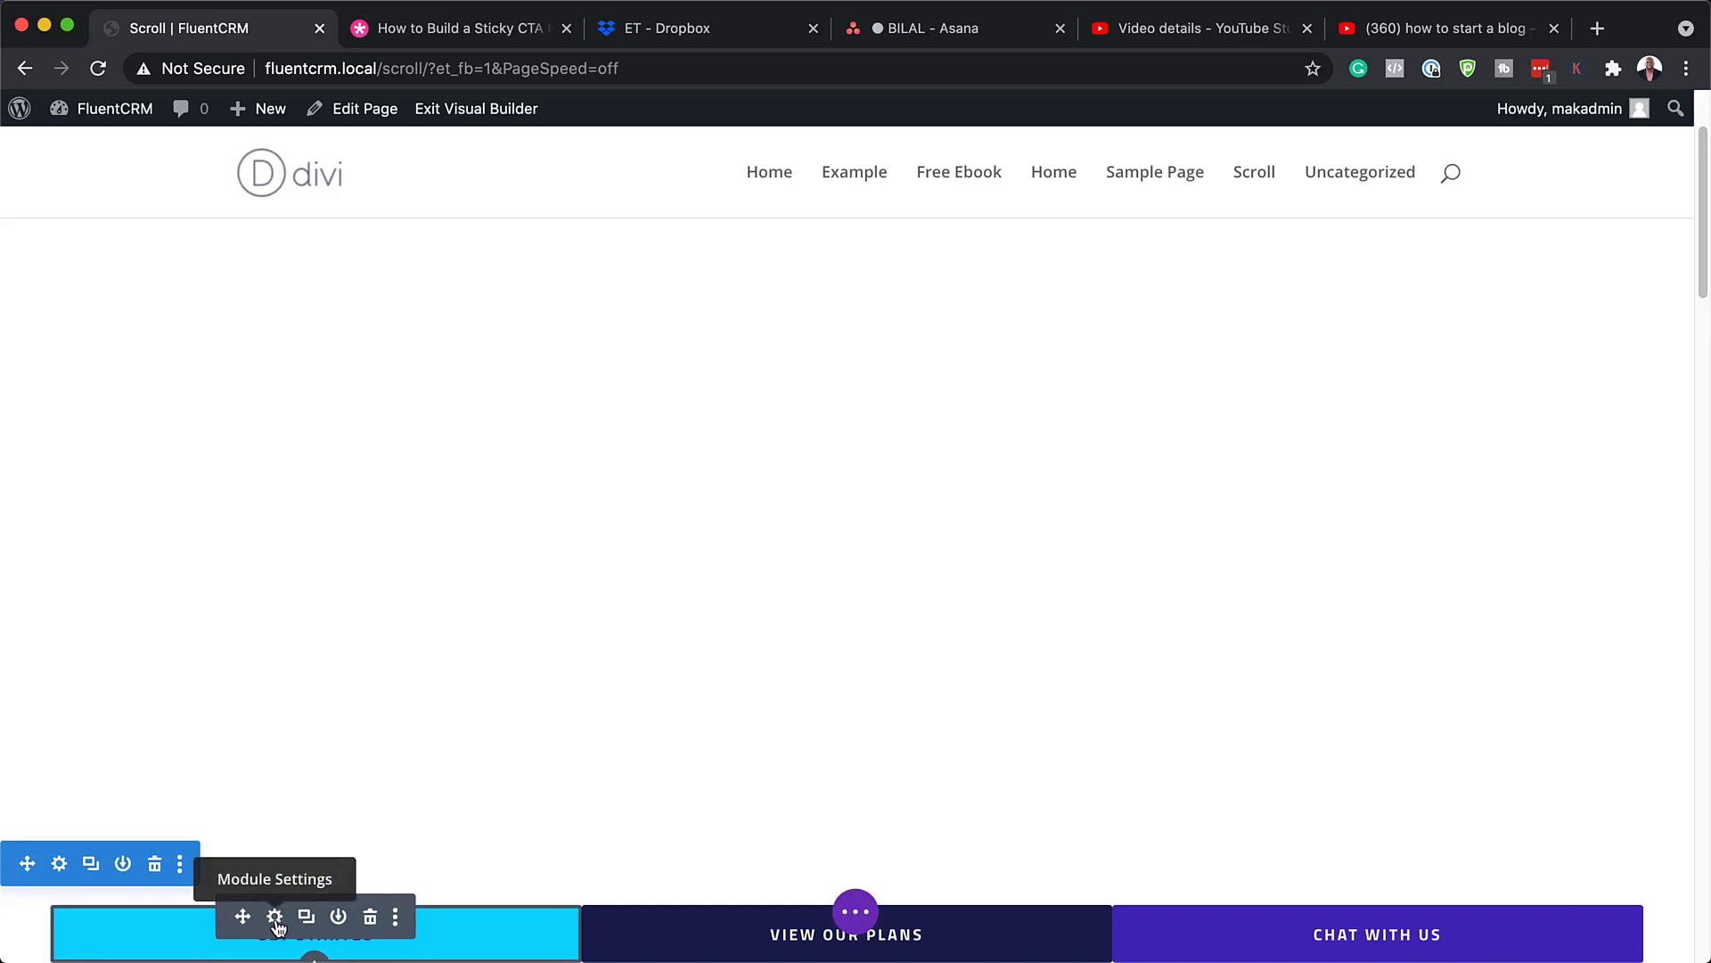
{"action": "left_click", "coordinate": [276, 918]}
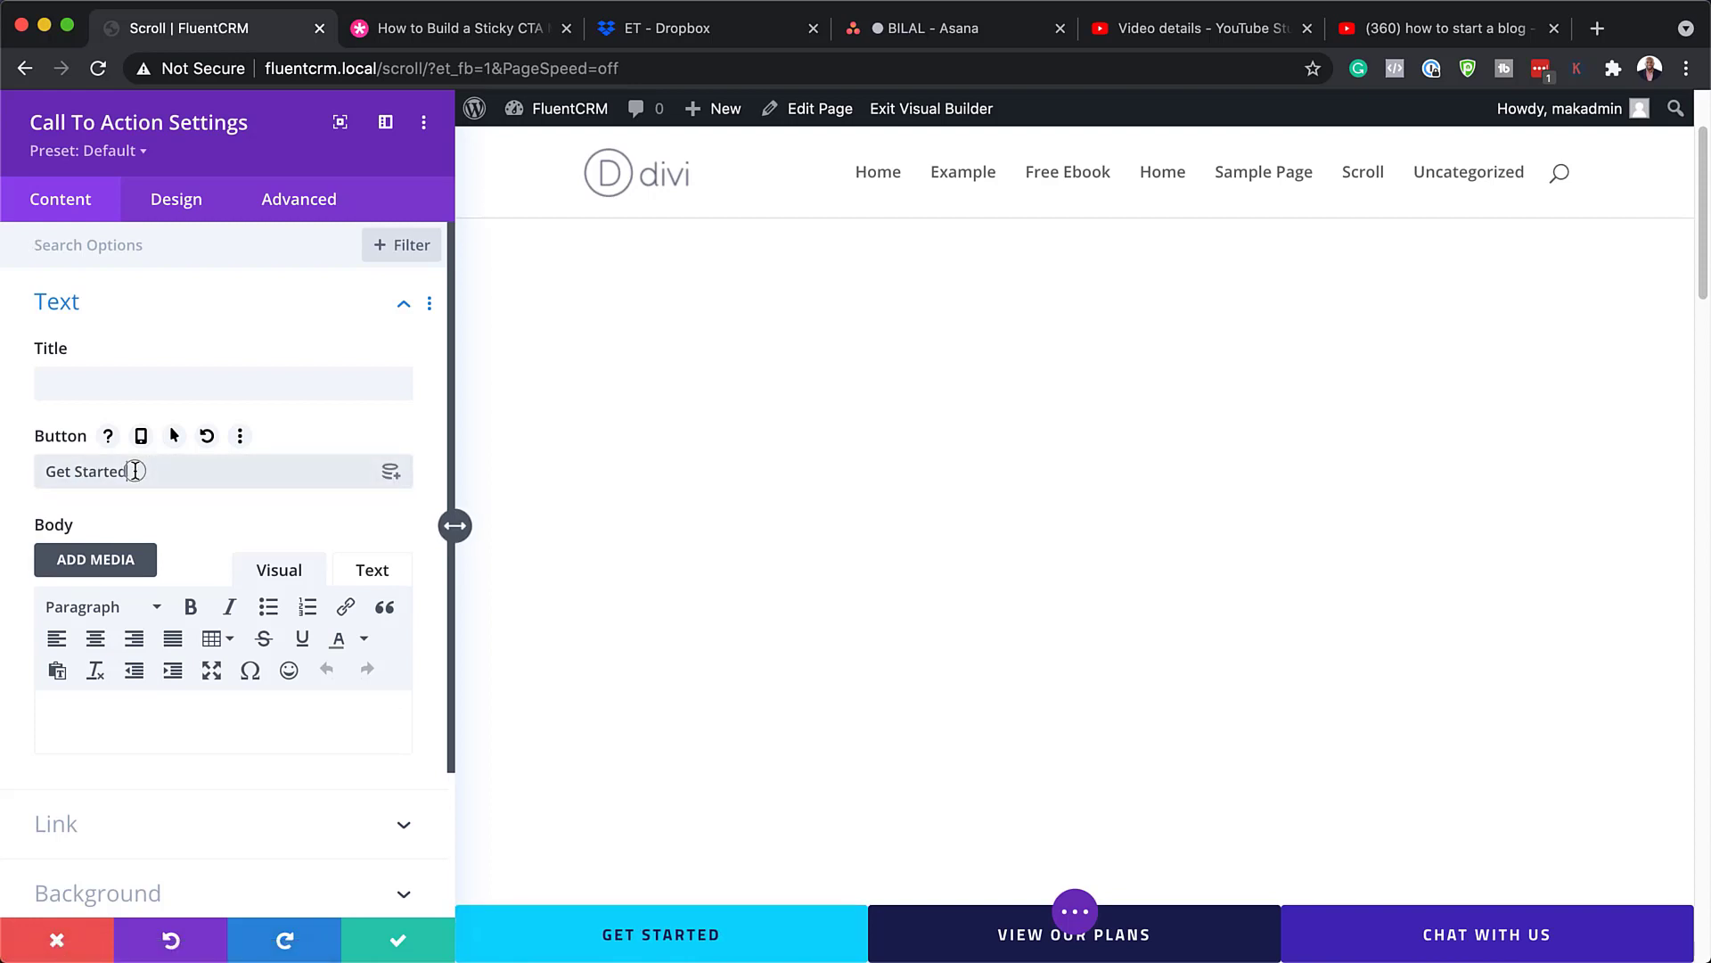
{"action": "left_click_drag", "start_coordinate": [134, 471], "coordinate": [47, 471]}
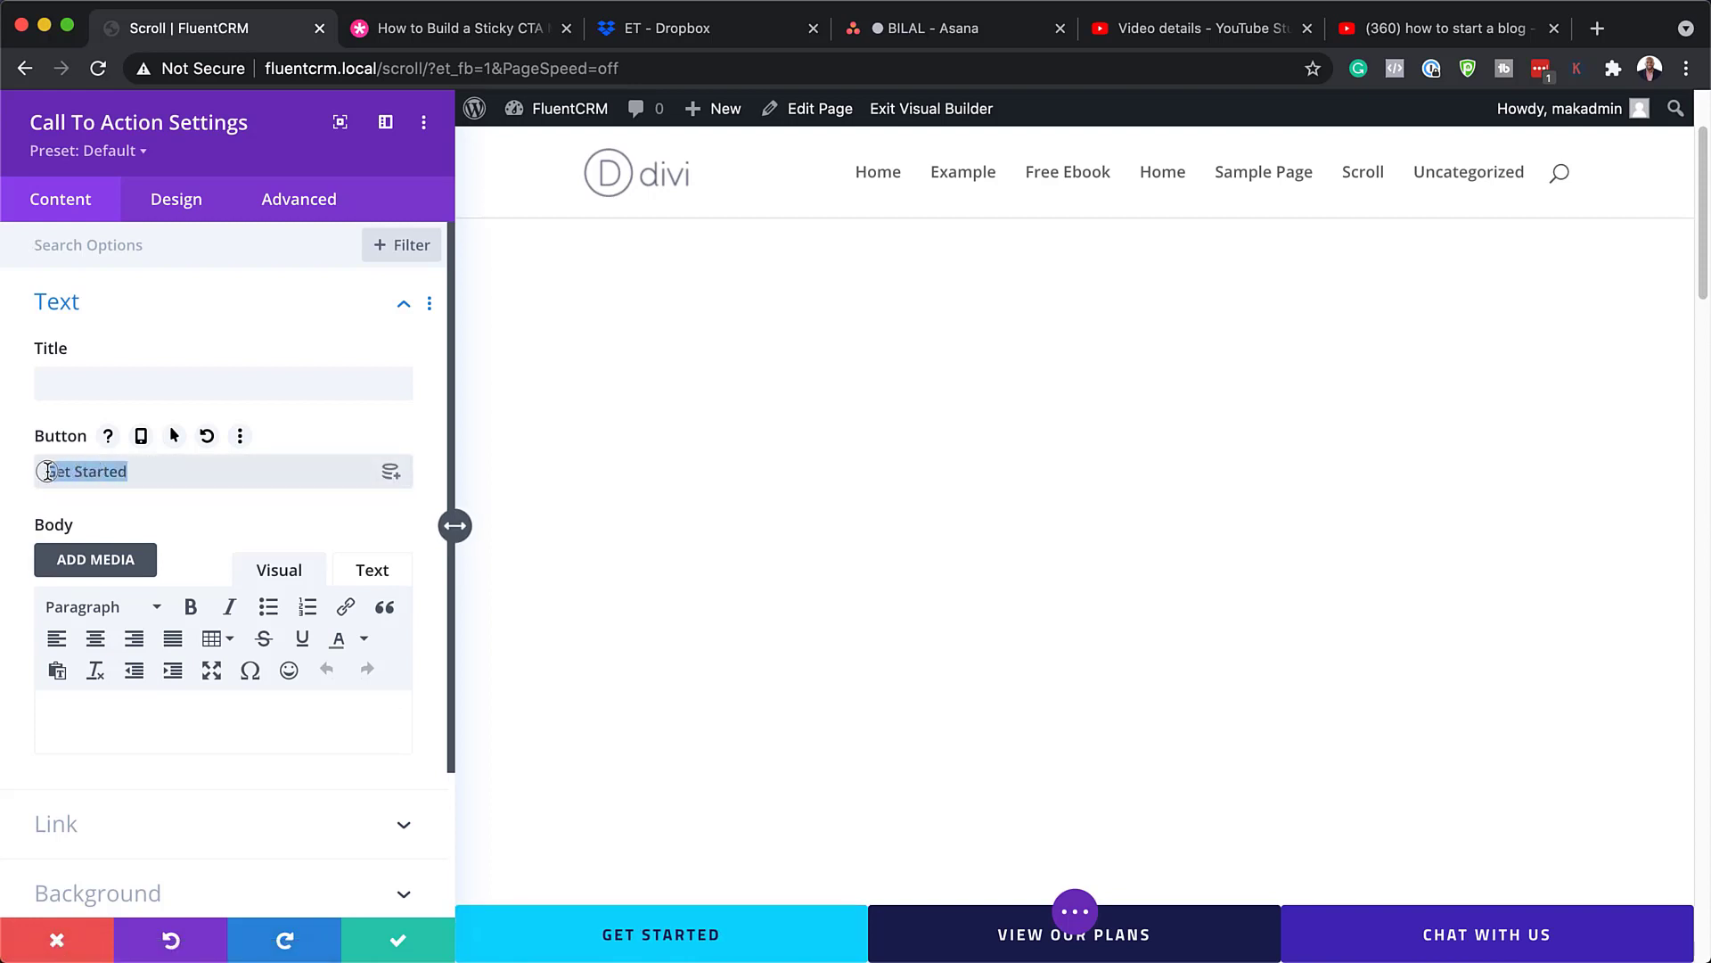
{"action": "left_click", "coordinate": [151, 478]}
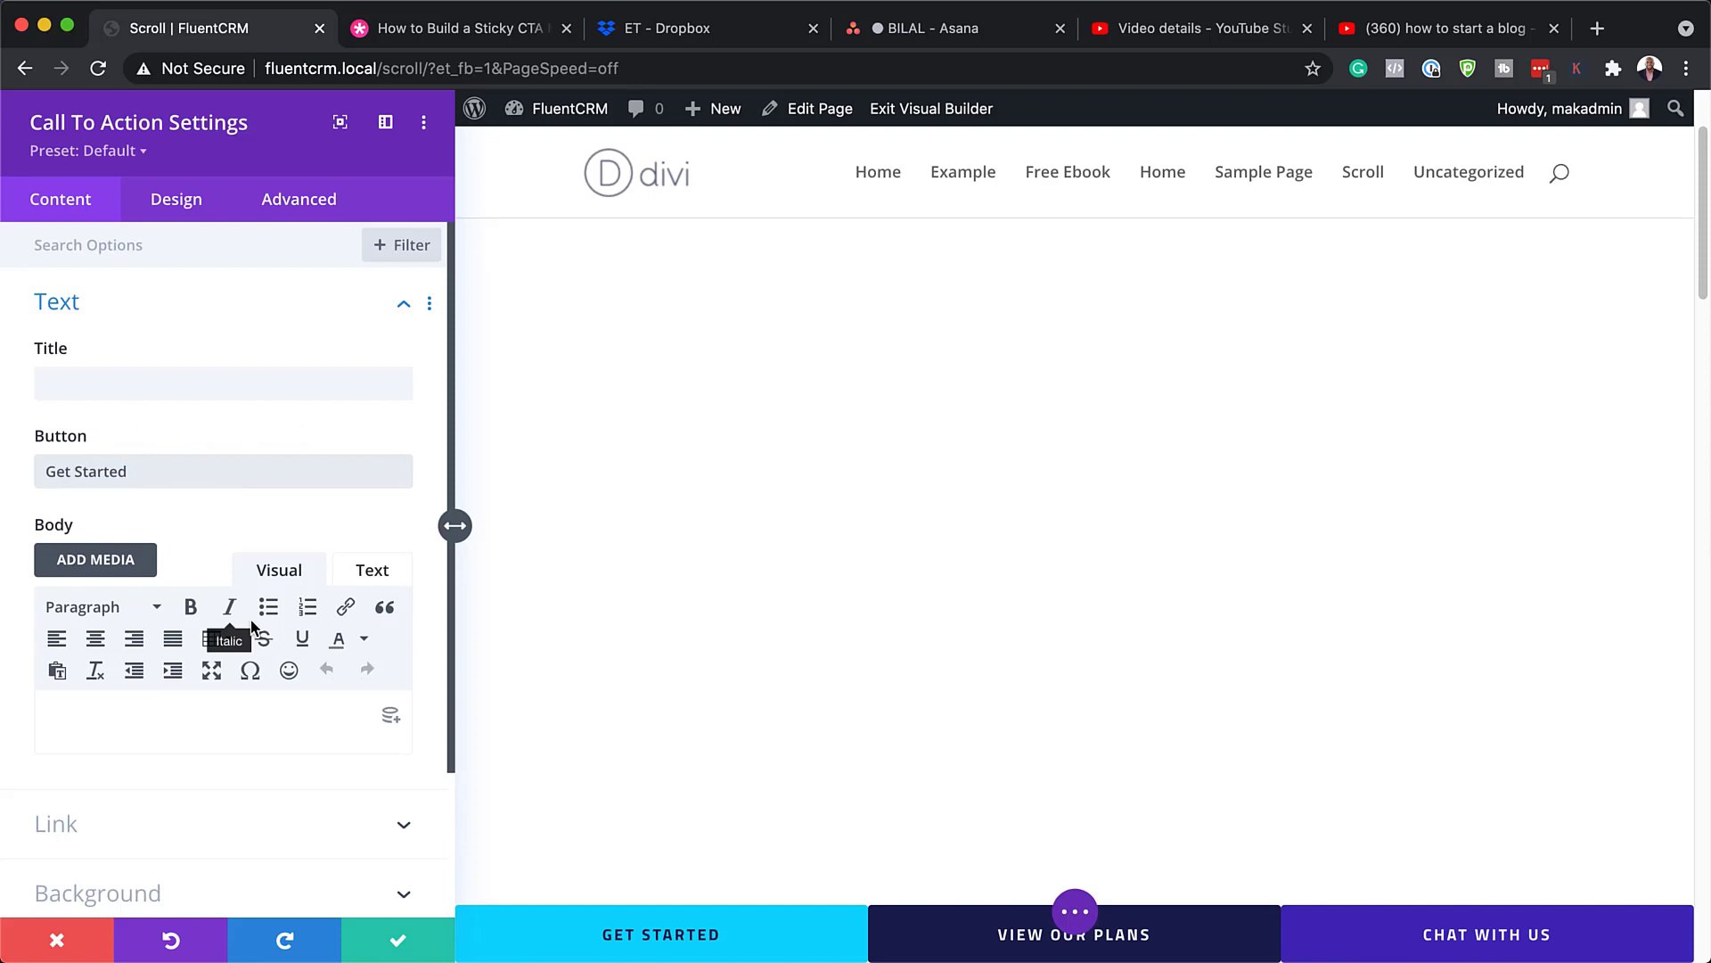
{"action": "scroll", "coordinate": [332, 727], "scroll_direction": "down", "scroll_amount": 3}
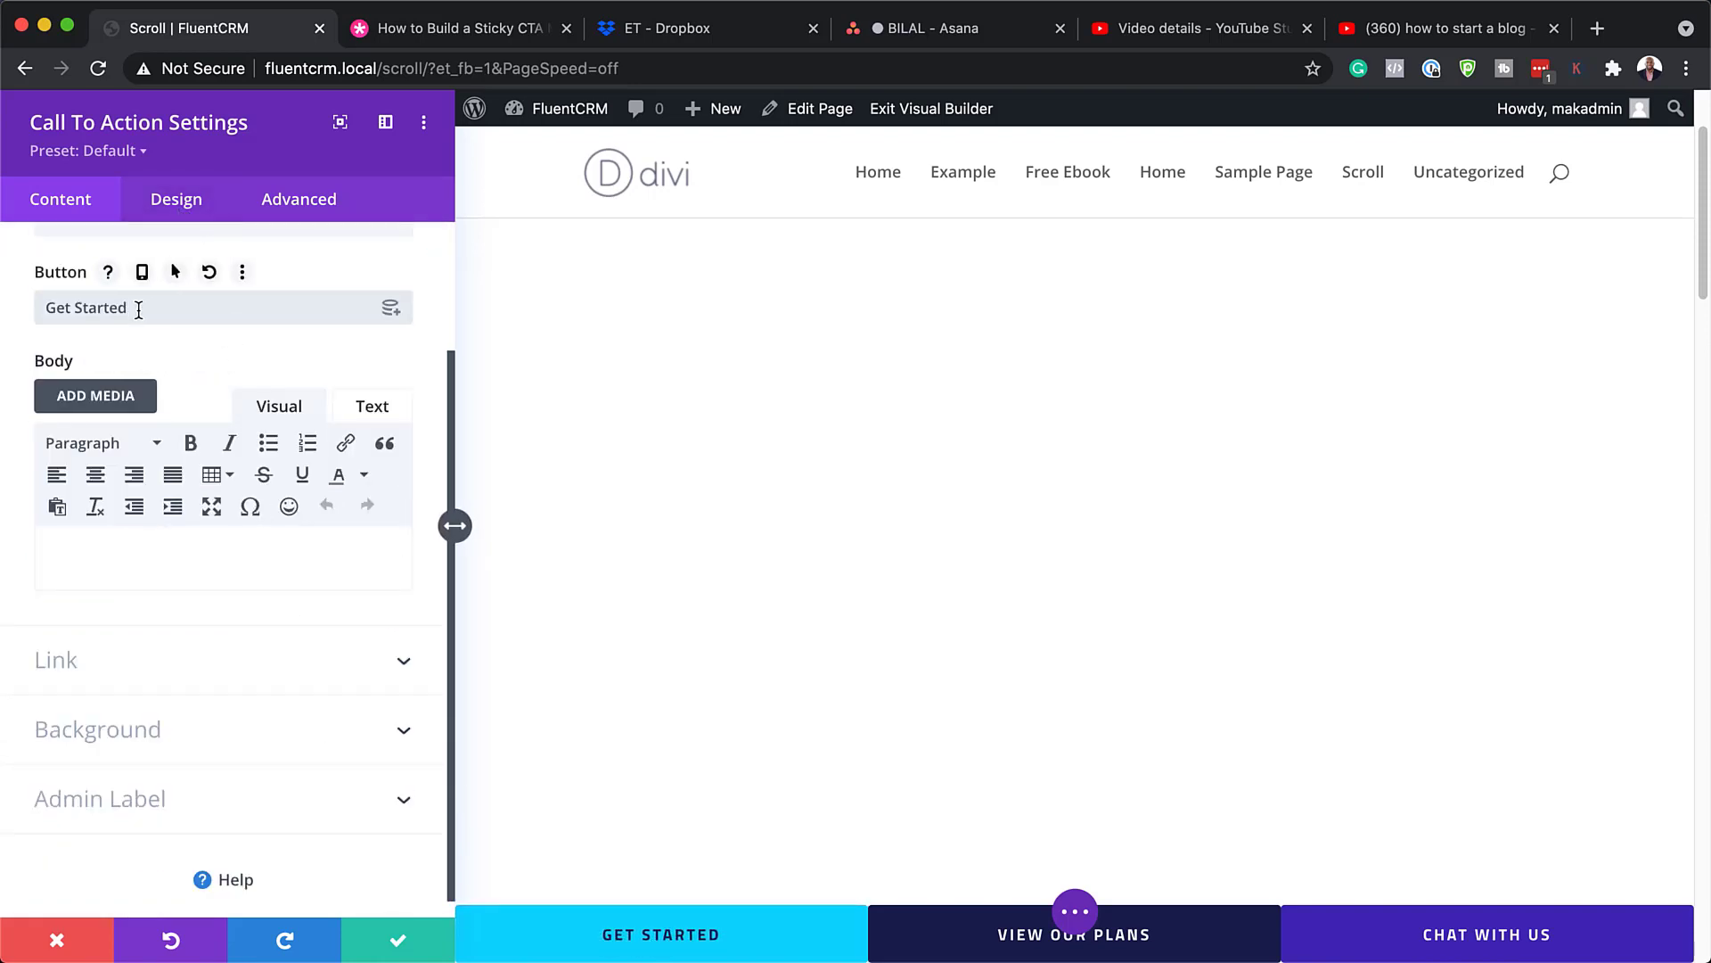
{"action": "left_click_drag", "start_coordinate": [131, 307], "coordinate": [44, 309]}
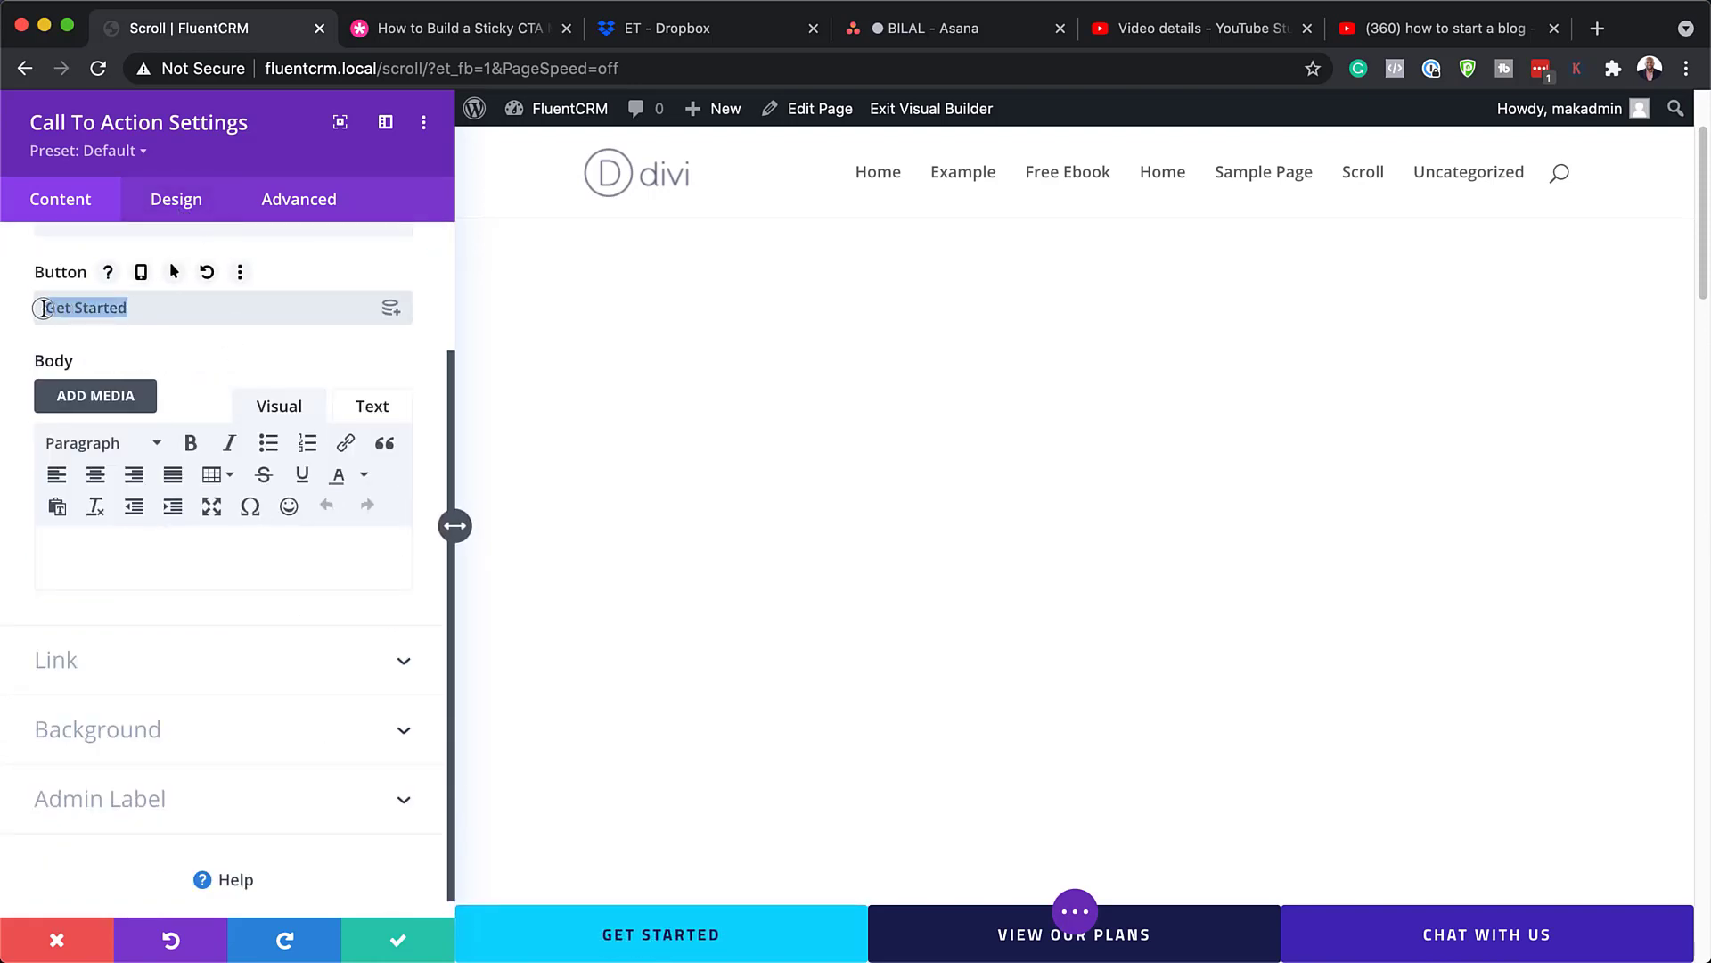
Step: Enable custom button styles for Get Started and set its text colour to white
{"action": "left_click", "coordinate": [176, 205]}
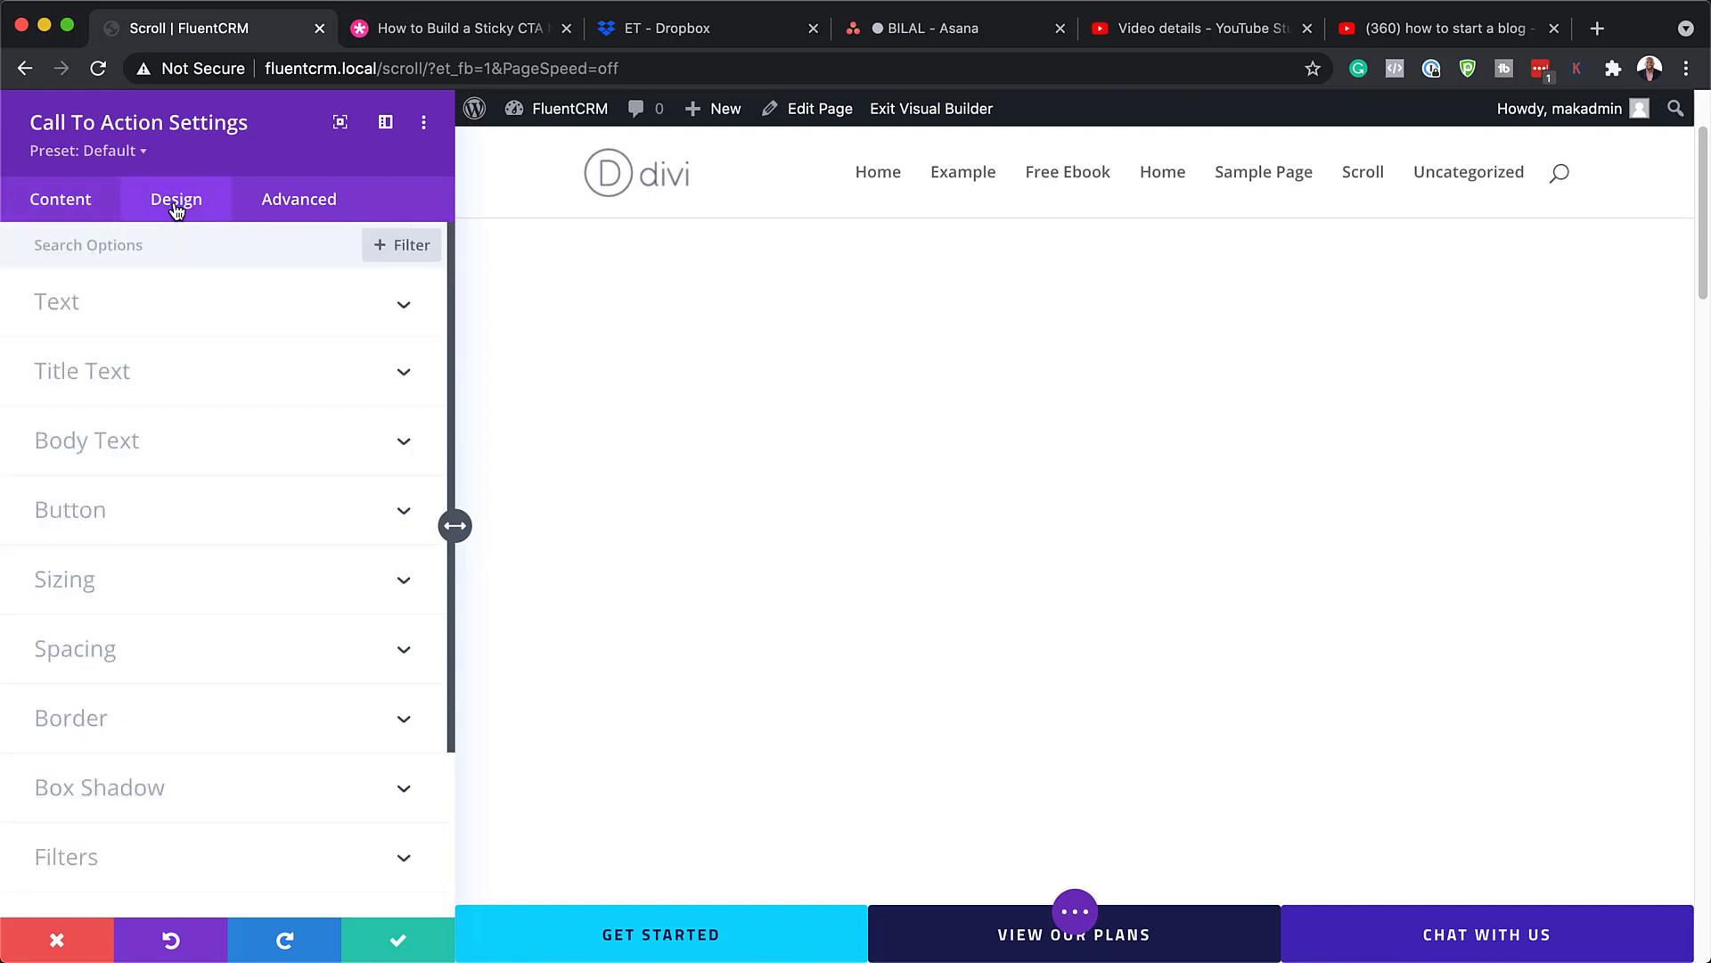
{"action": "left_click", "coordinate": [175, 524]}
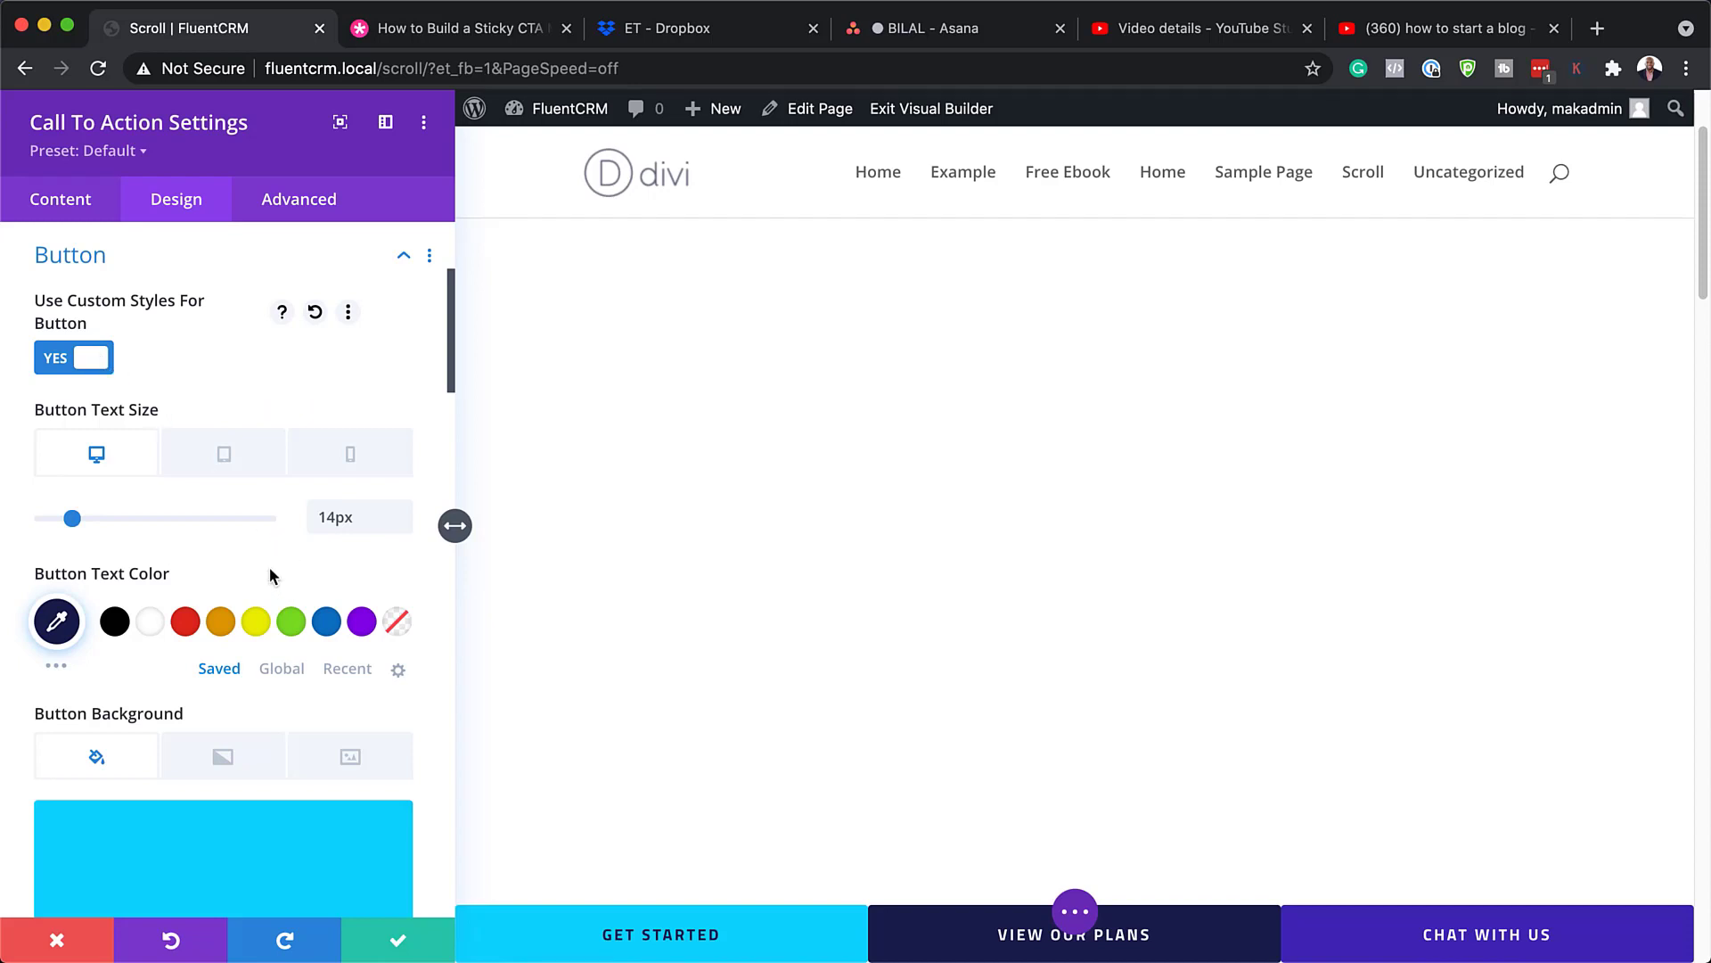
{"action": "left_click_drag", "start_coordinate": [72, 518], "coordinate": [74, 529]}
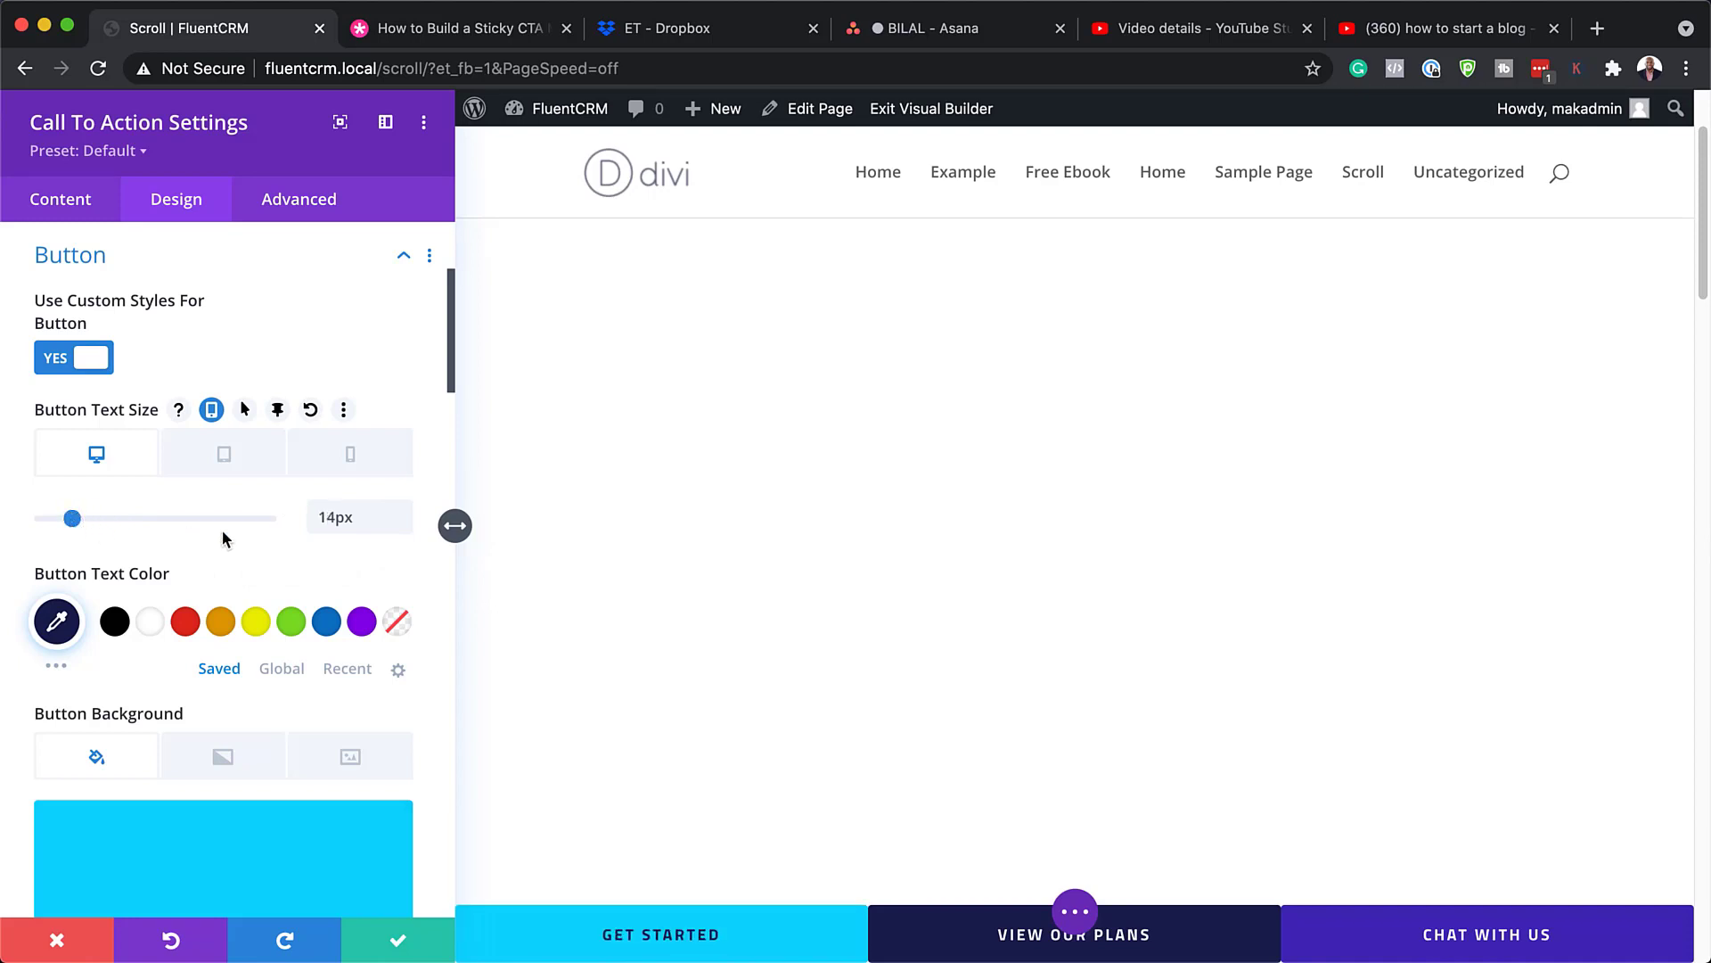
{"action": "left_click", "coordinate": [187, 623]}
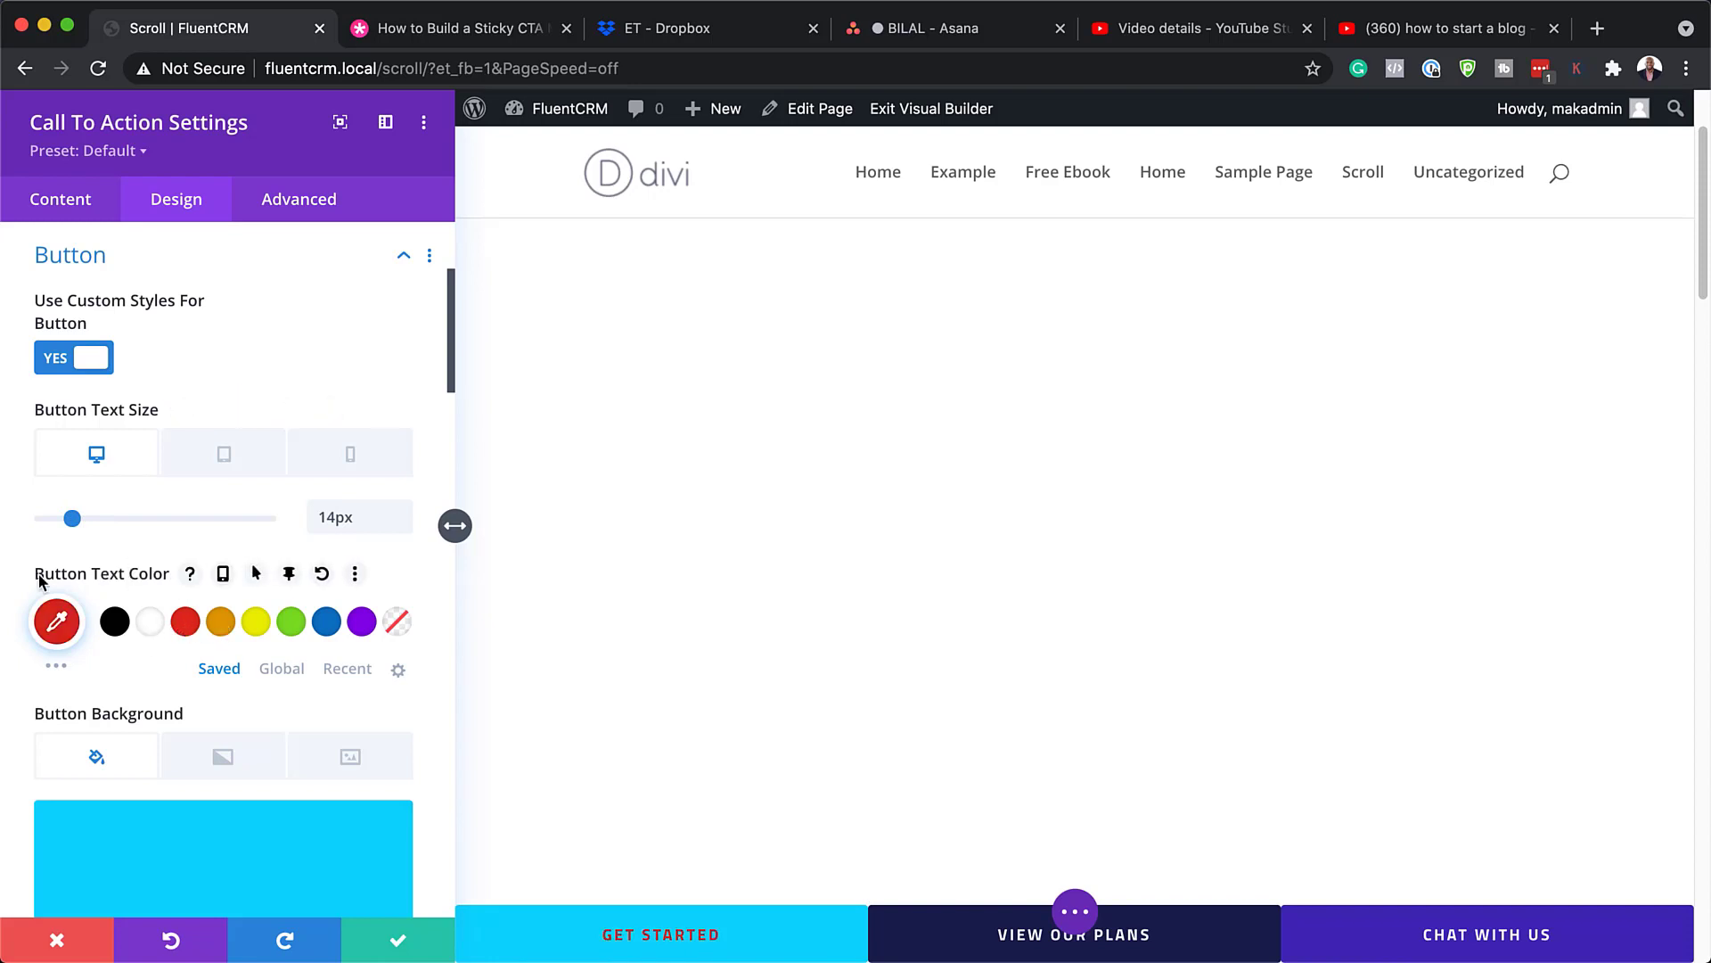
{"action": "left_click", "coordinate": [149, 625]}
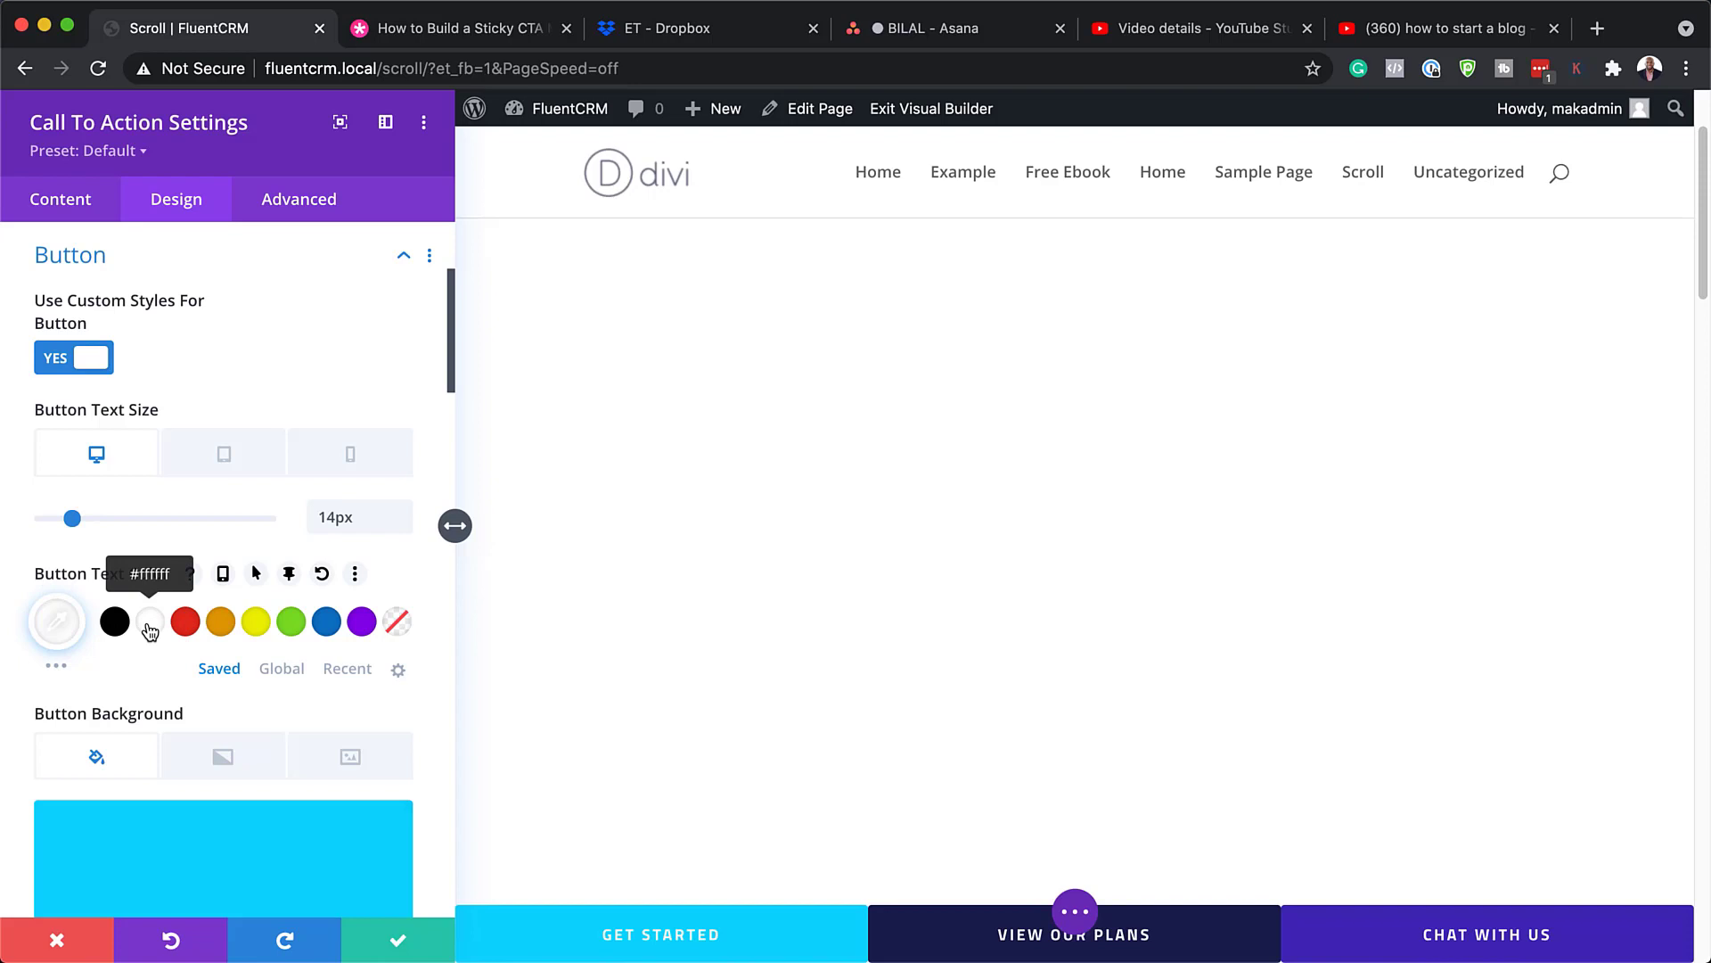
Step: Set the Get Started button background to yellow from the colour swatches
{"action": "scroll", "coordinate": [332, 737], "scroll_direction": "down", "scroll_amount": 5}
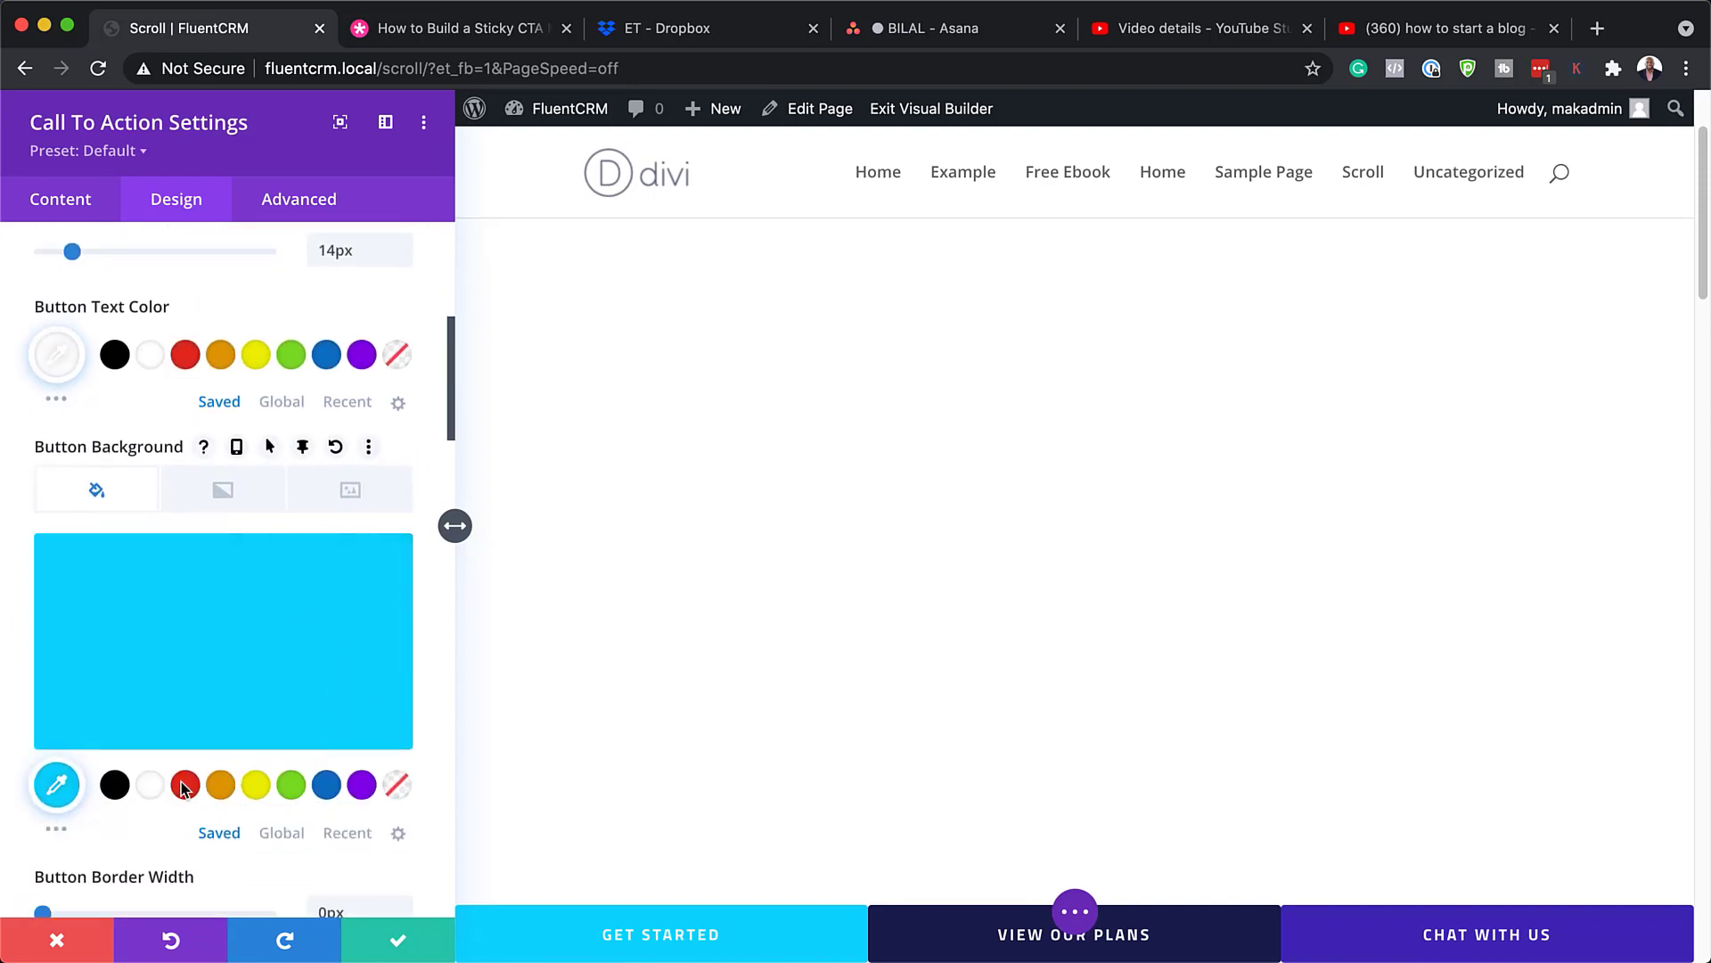
{"action": "left_click", "coordinate": [116, 786]}
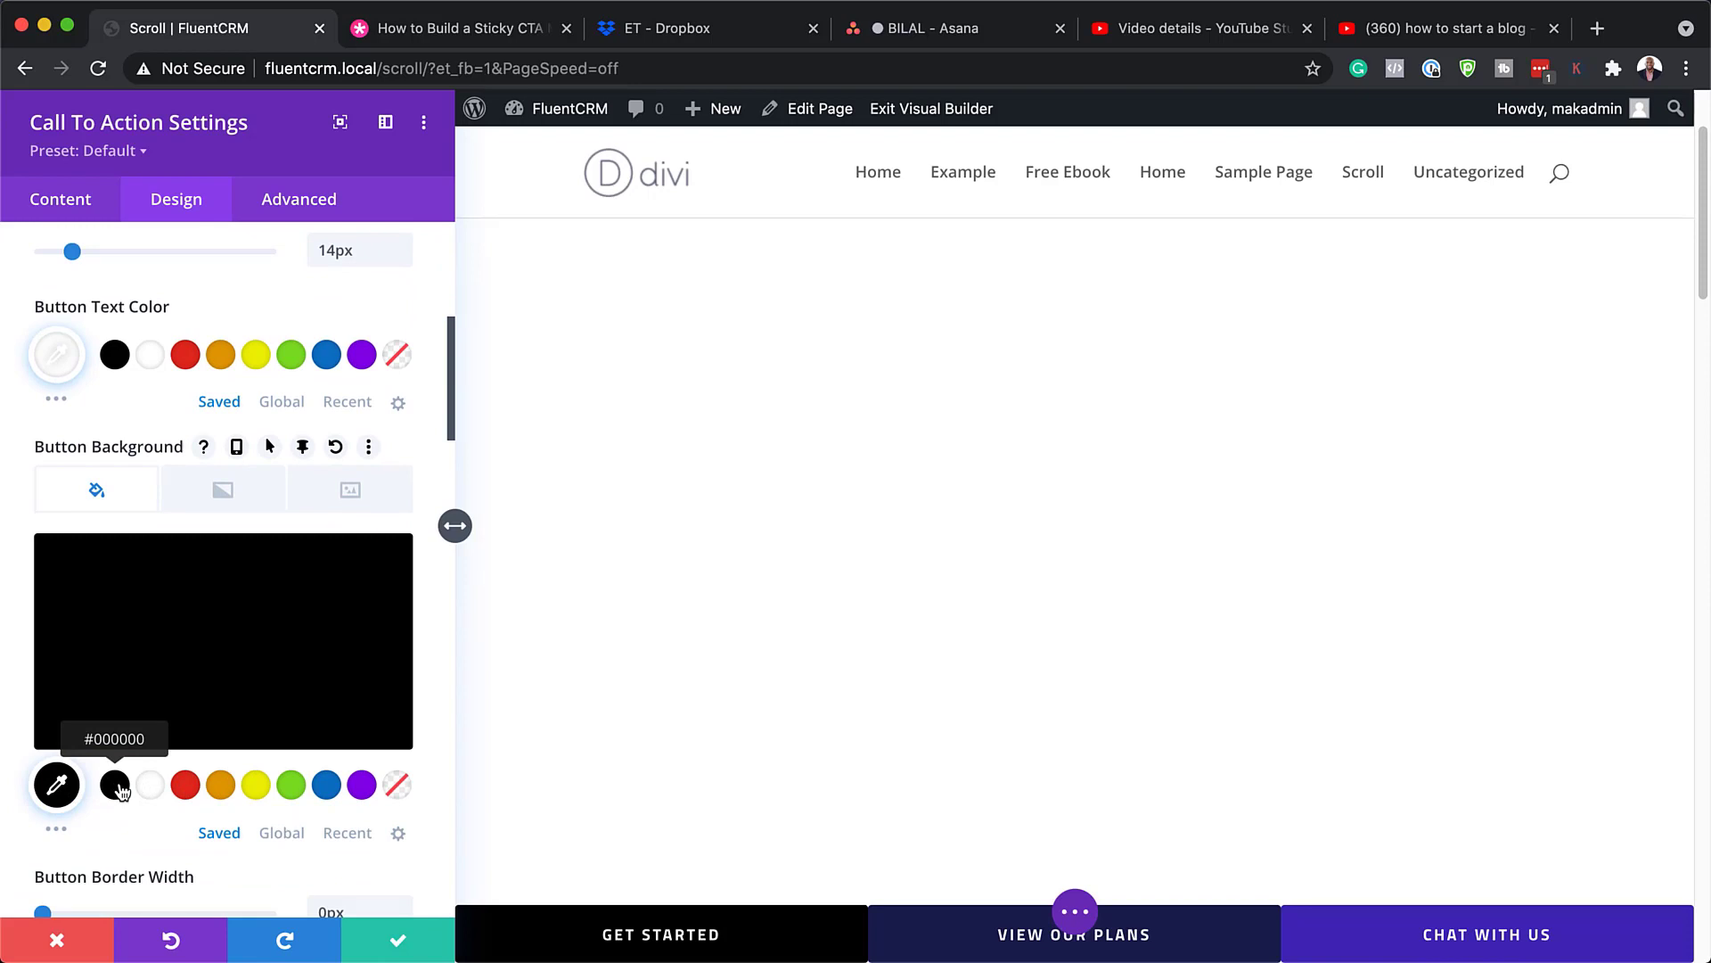
{"action": "left_click", "coordinate": [184, 789]}
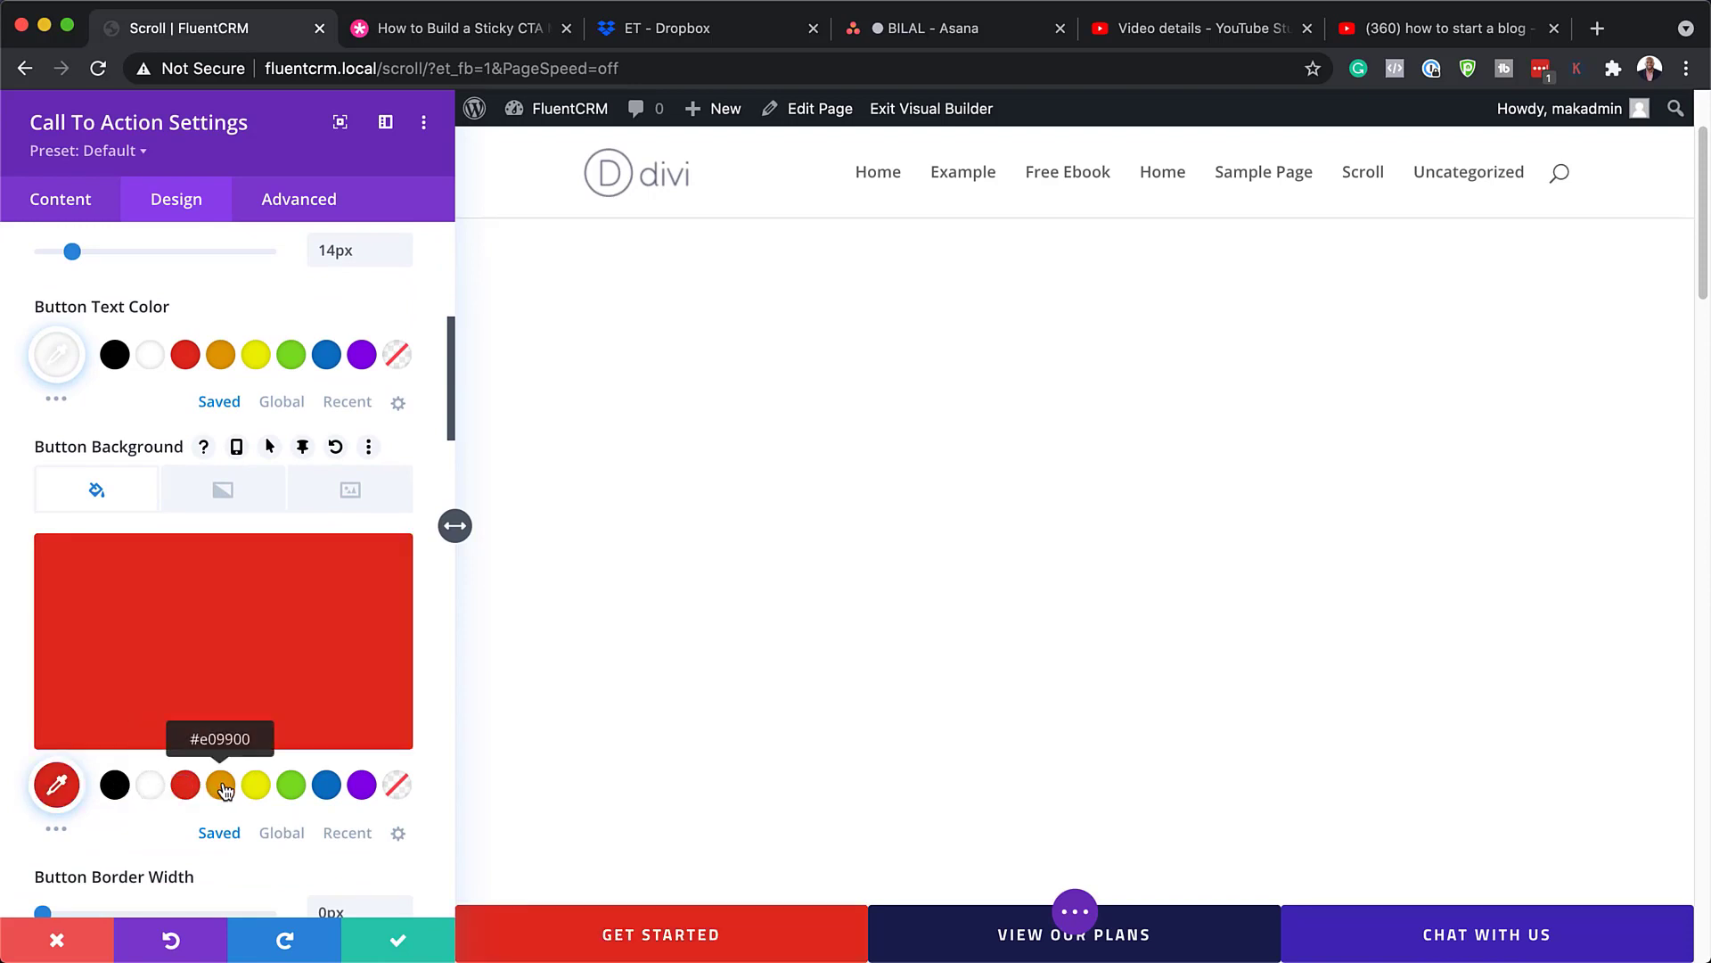
{"action": "left_click", "coordinate": [223, 788]}
{"action": "left_click", "coordinate": [256, 788]}
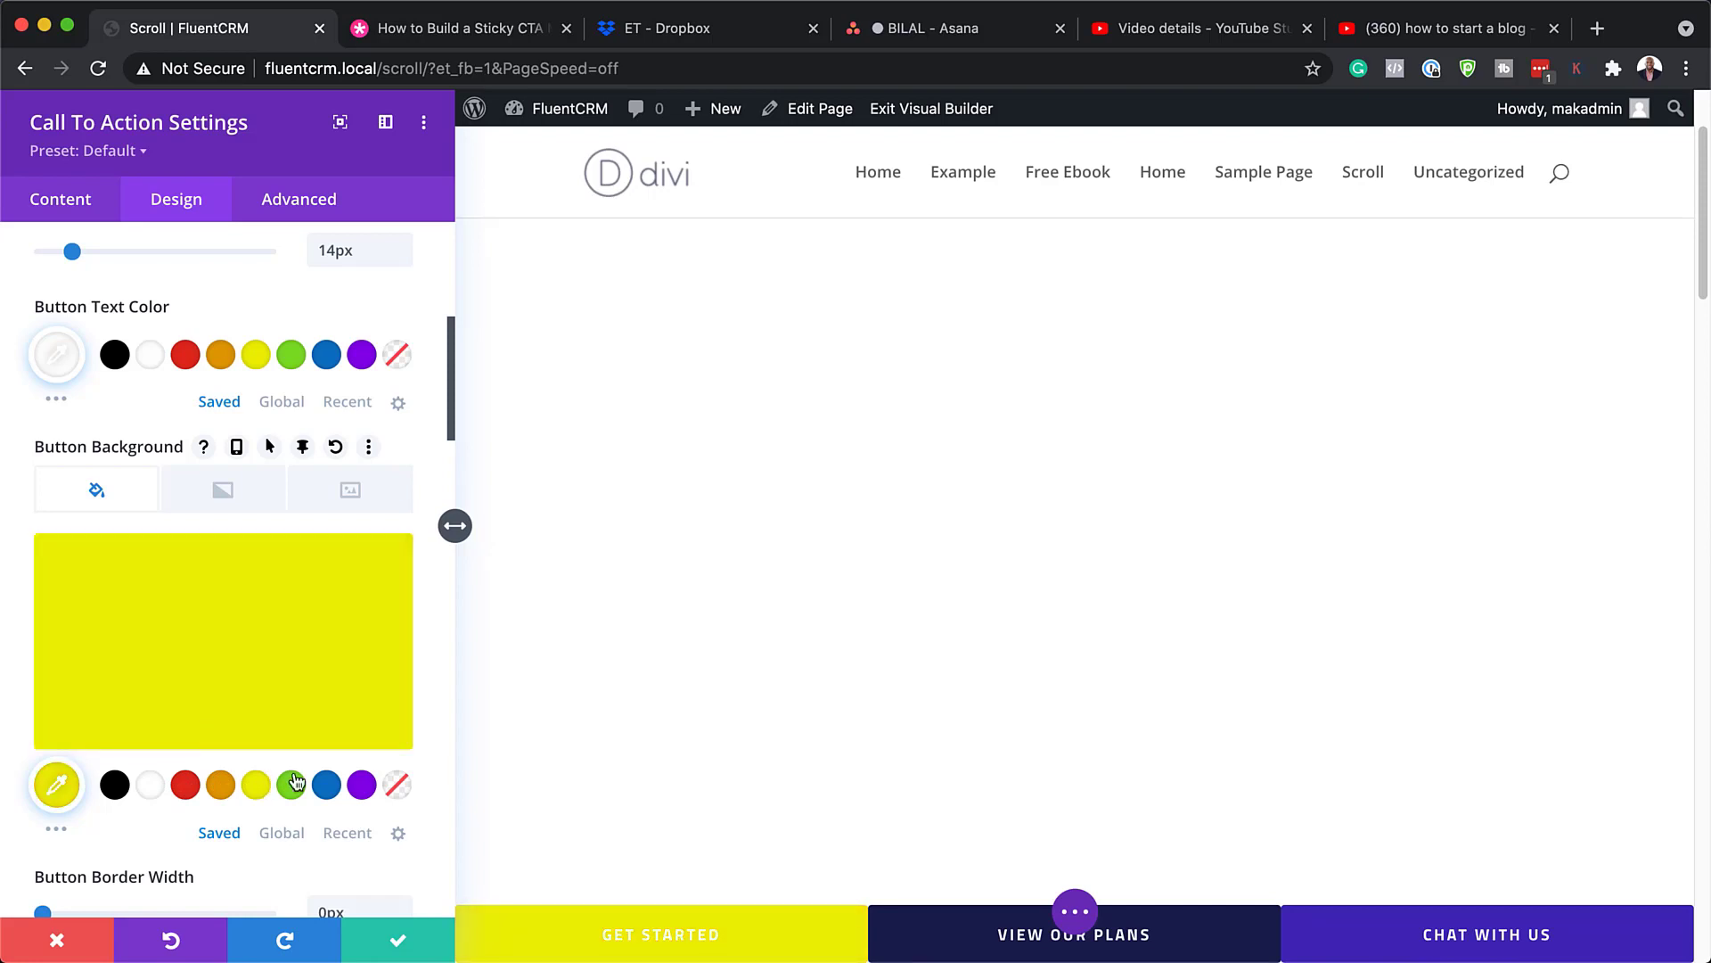
{"action": "scroll", "coordinate": [335, 784], "scroll_direction": "down", "scroll_amount": 3}
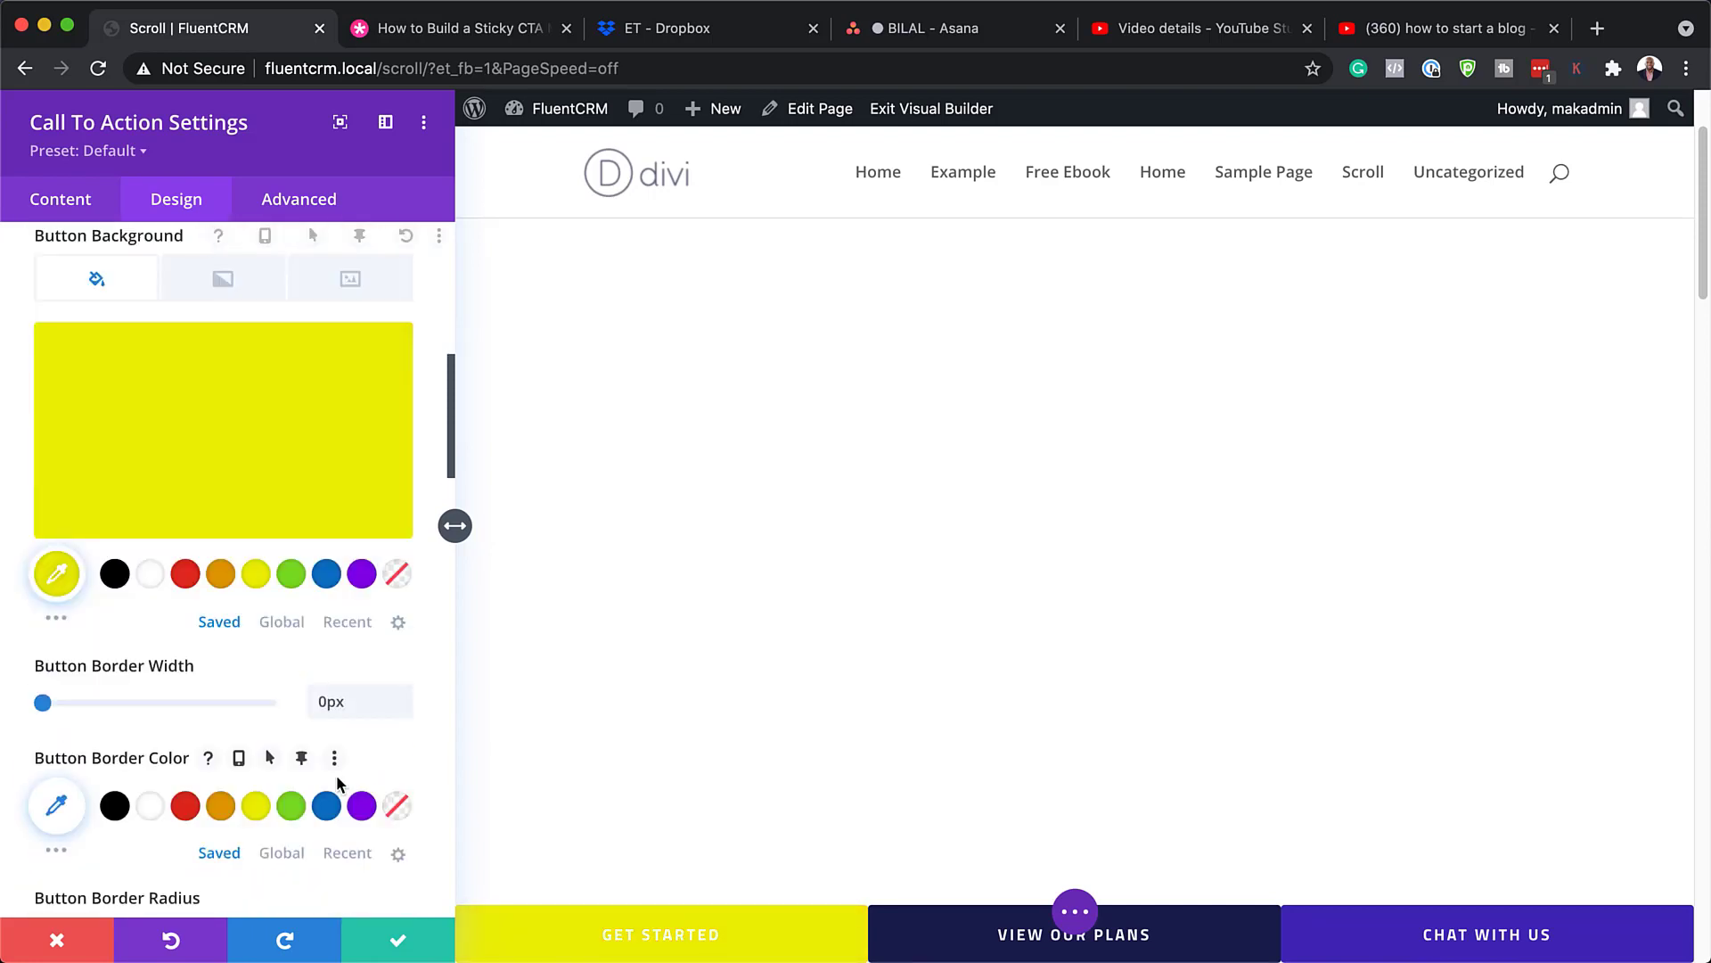
Step: Discard the button colour changes and open Blurb Settings for the 'Your Title Goes Here' module
{"action": "left_click", "coordinate": [56, 950]}
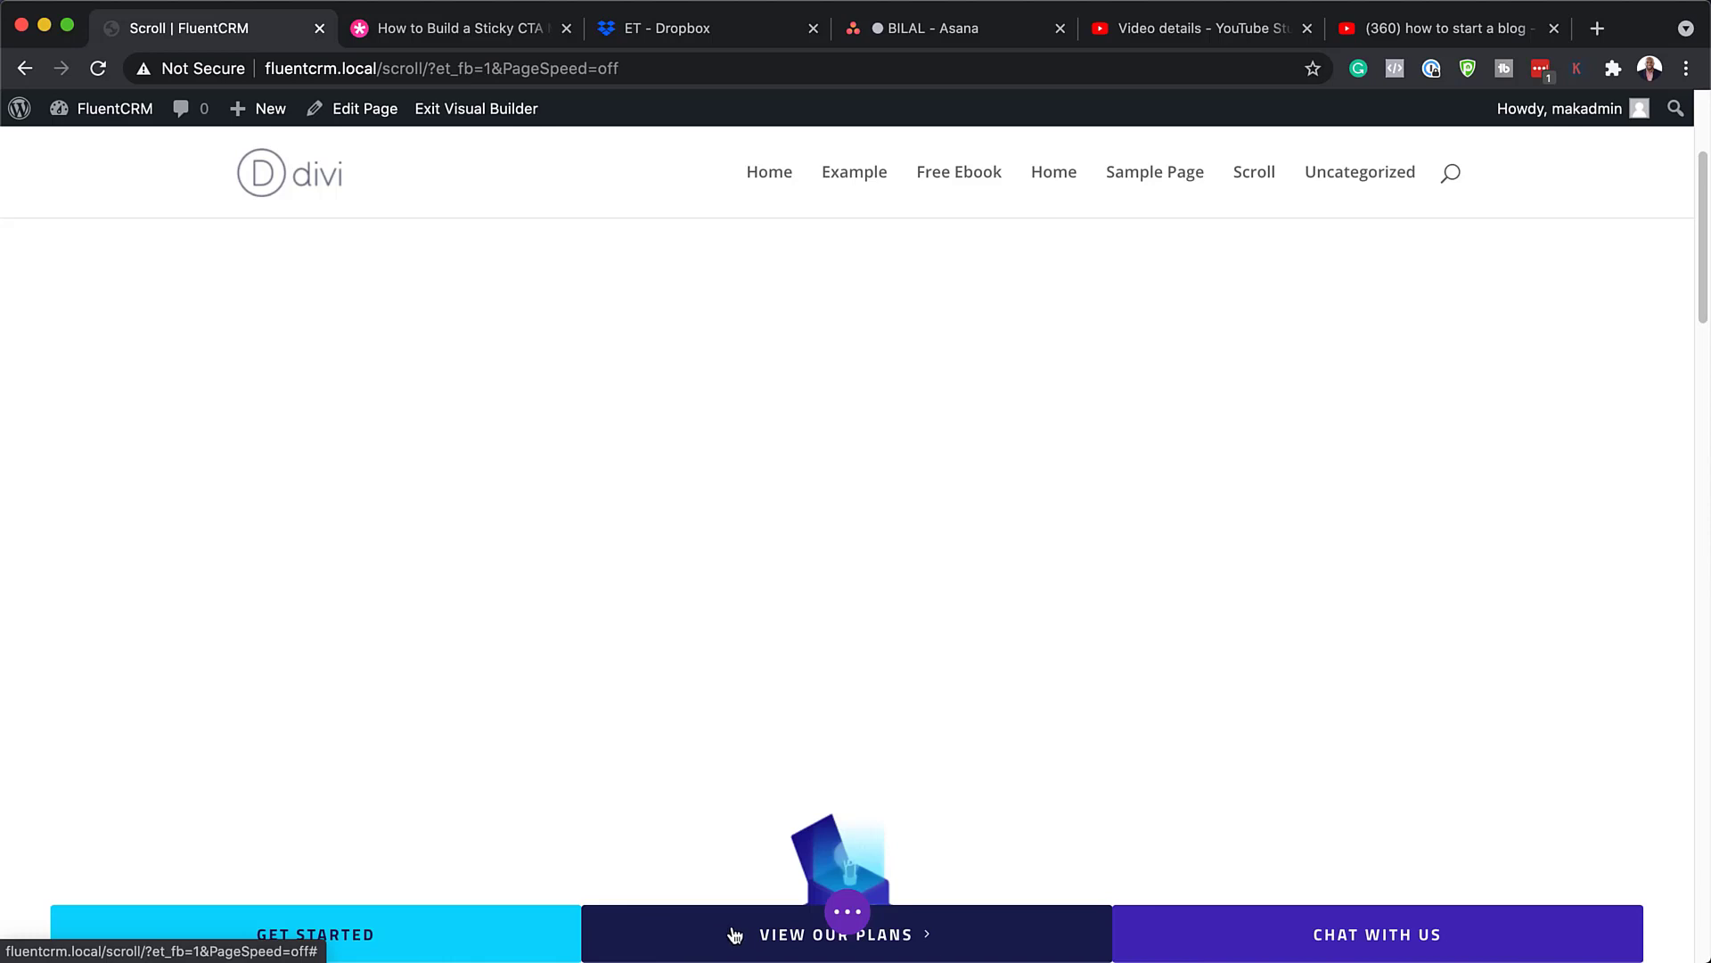
{"action": "mouse_move", "coordinate": [709, 771]}
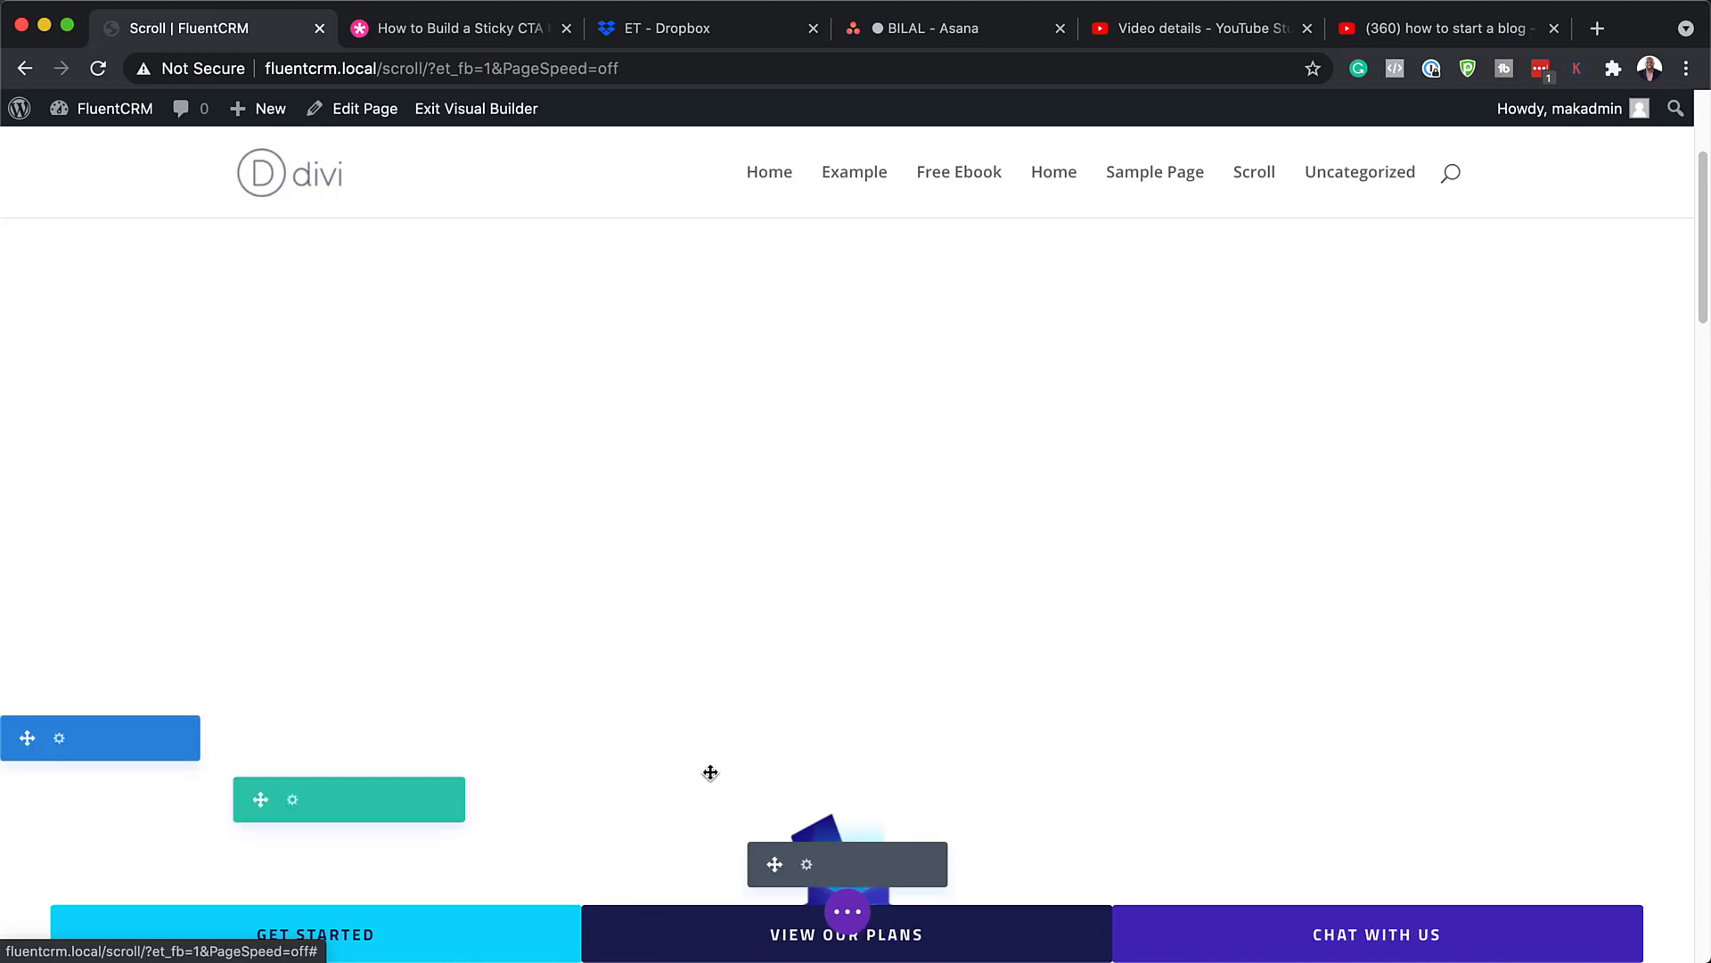
{"action": "scroll", "coordinate": [723, 778], "scroll_direction": "down", "scroll_amount": 5}
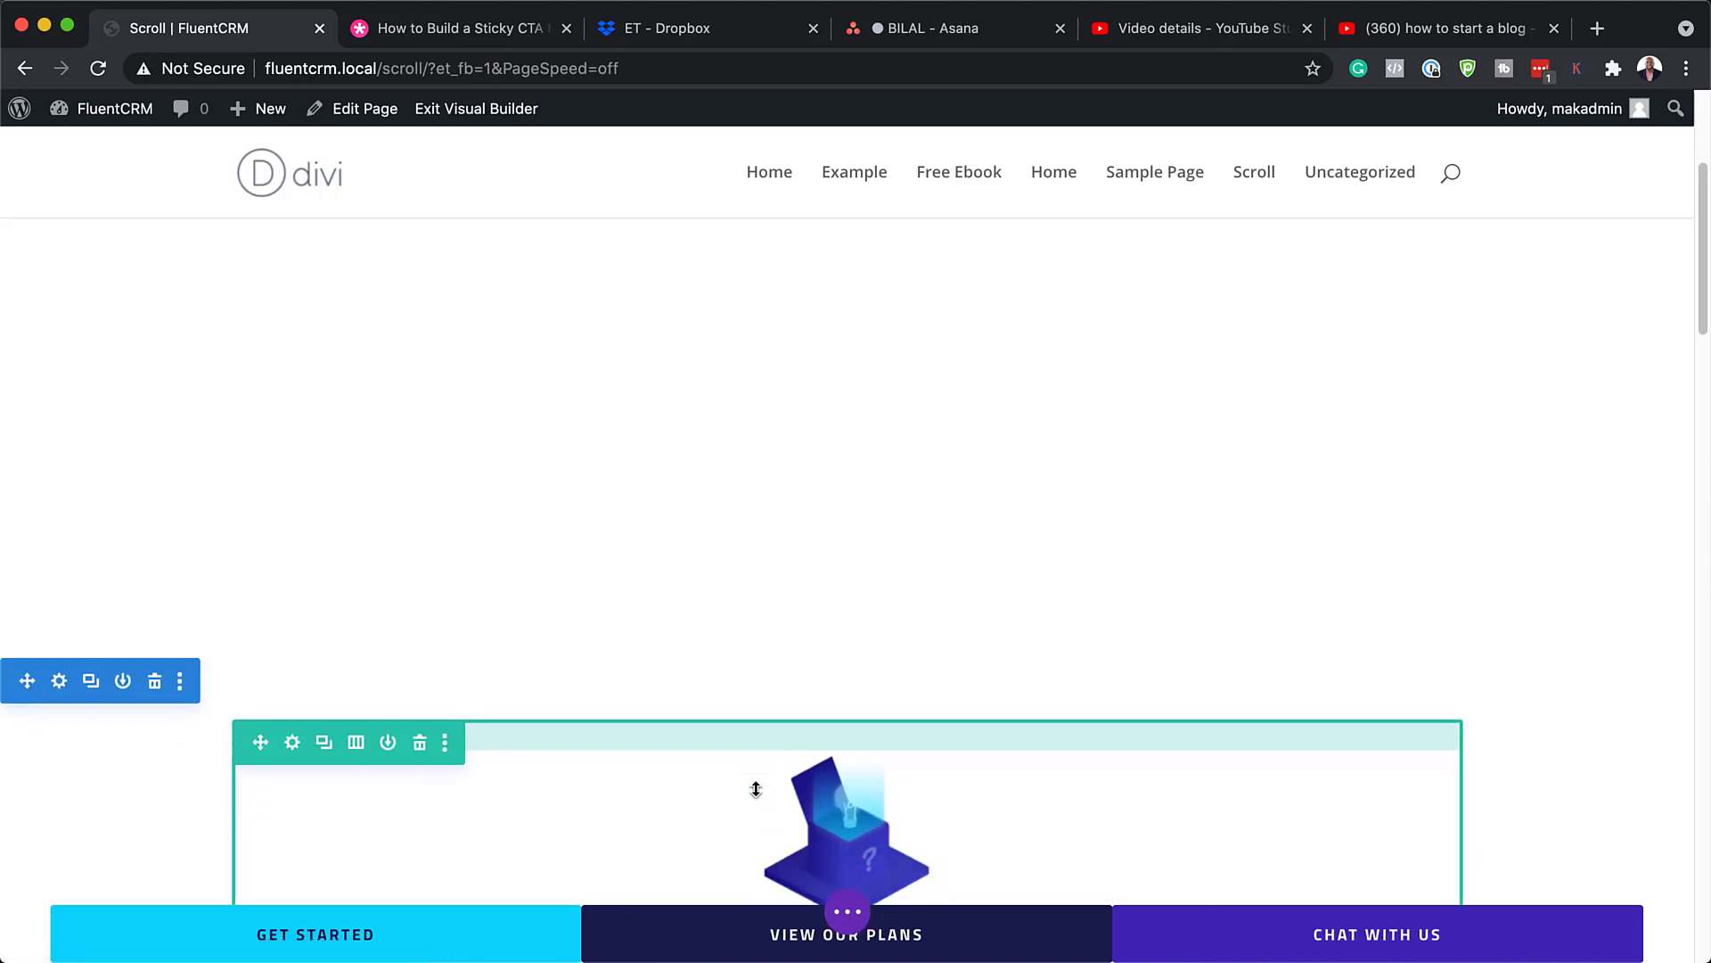
{"action": "scroll", "coordinate": [756, 789], "scroll_direction": "down", "scroll_amount": 2}
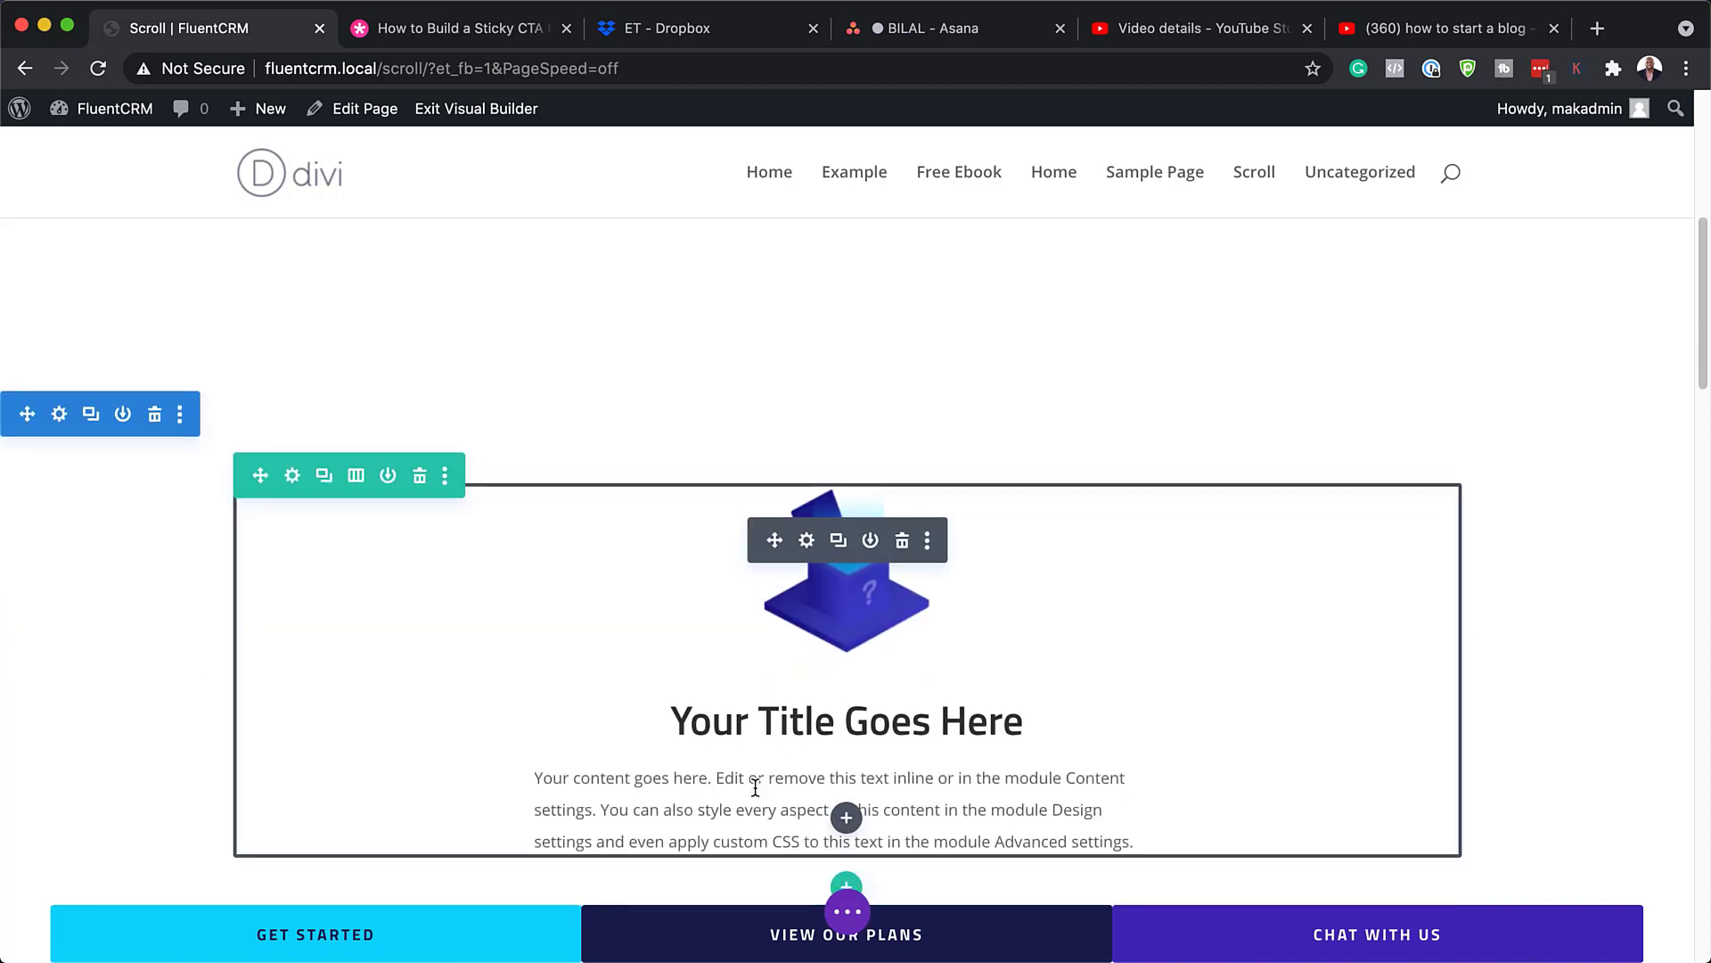
{"action": "scroll", "coordinate": [756, 788], "scroll_direction": "down", "scroll_amount": 1}
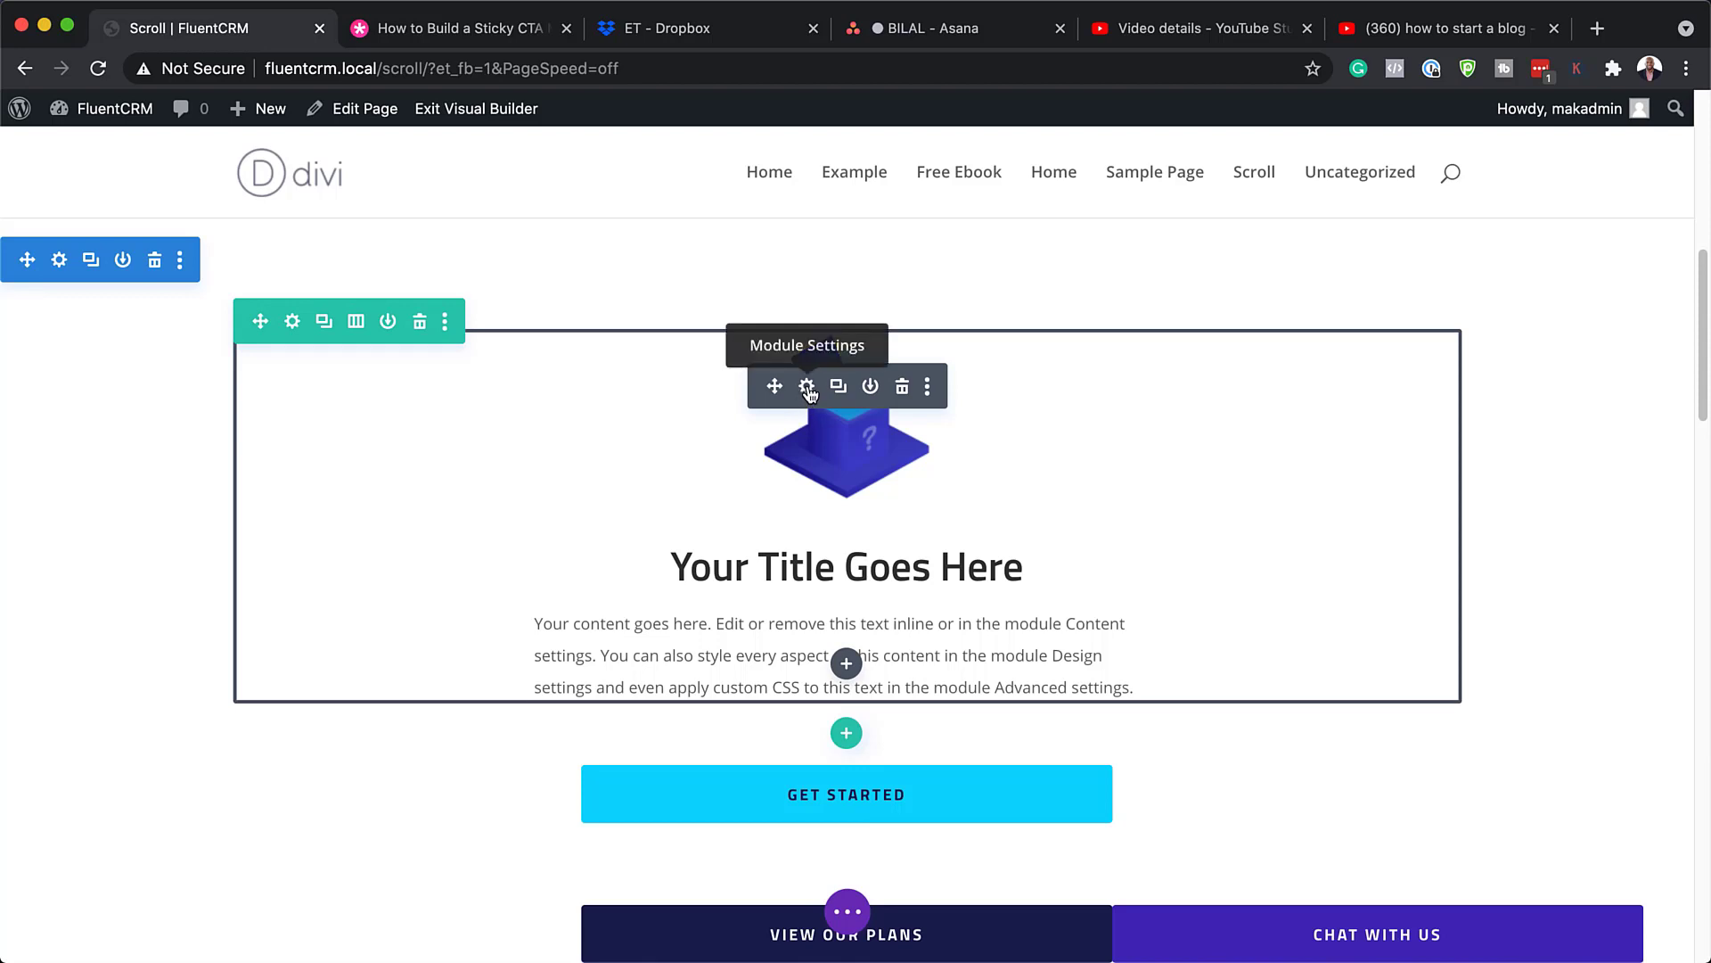
{"action": "left_click", "coordinate": [806, 387]}
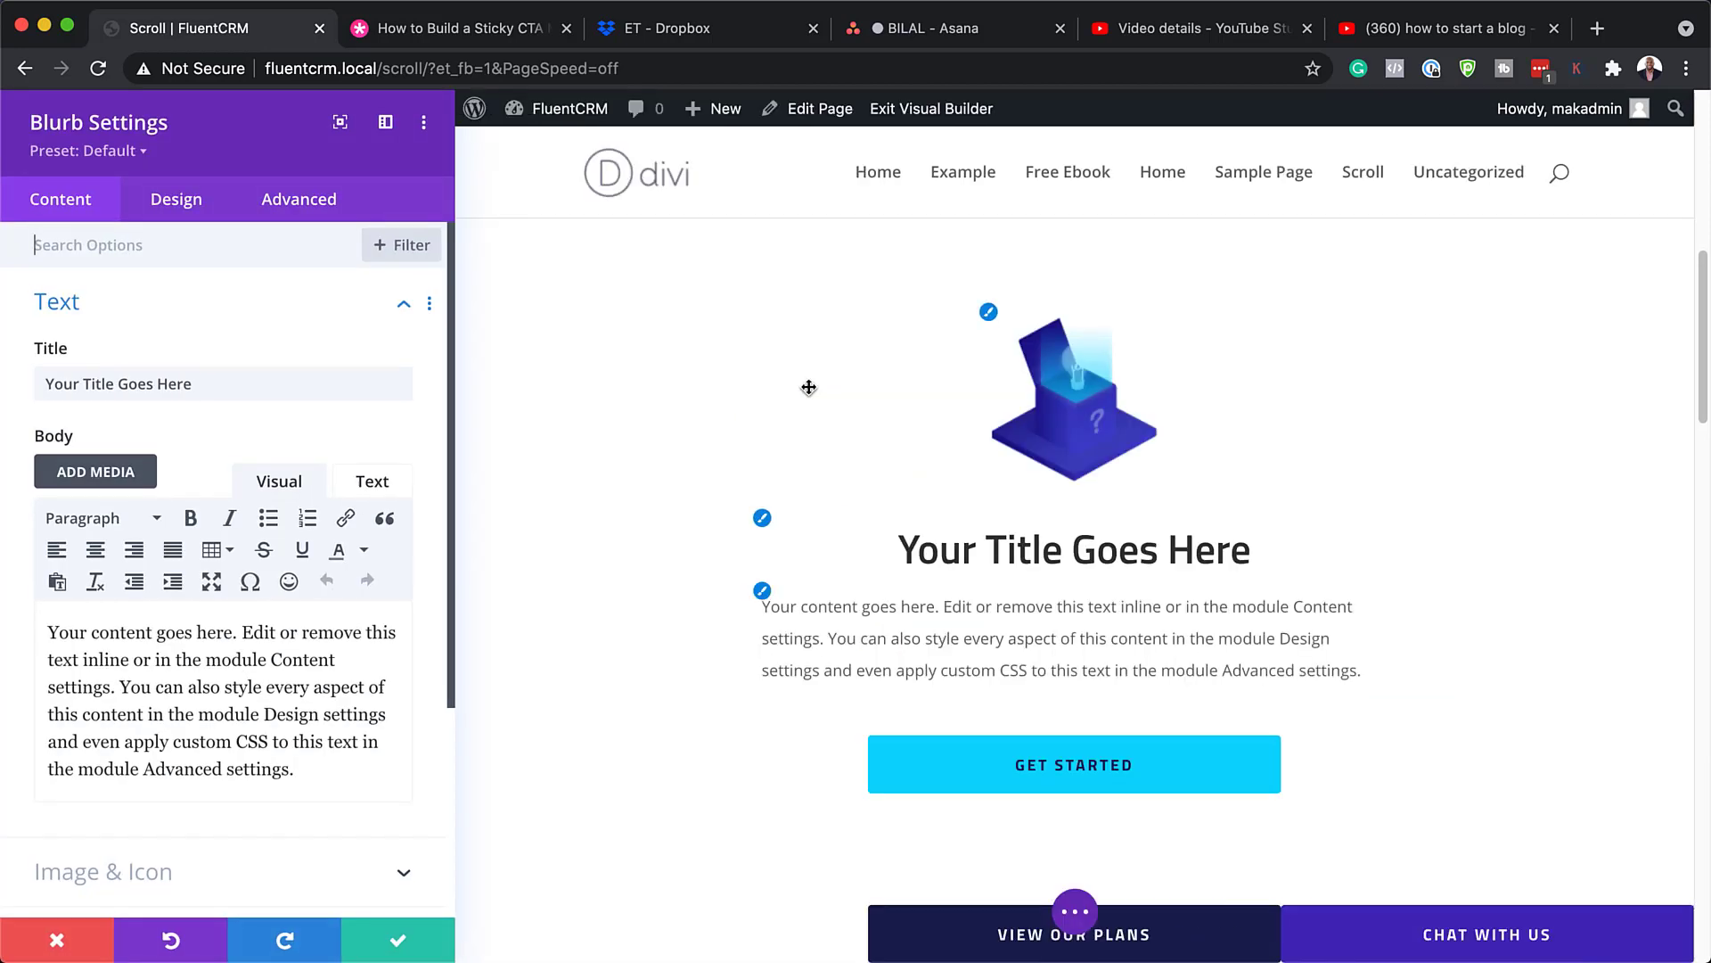
{"action": "left_click_drag", "start_coordinate": [296, 769], "coordinate": [10, 616]}
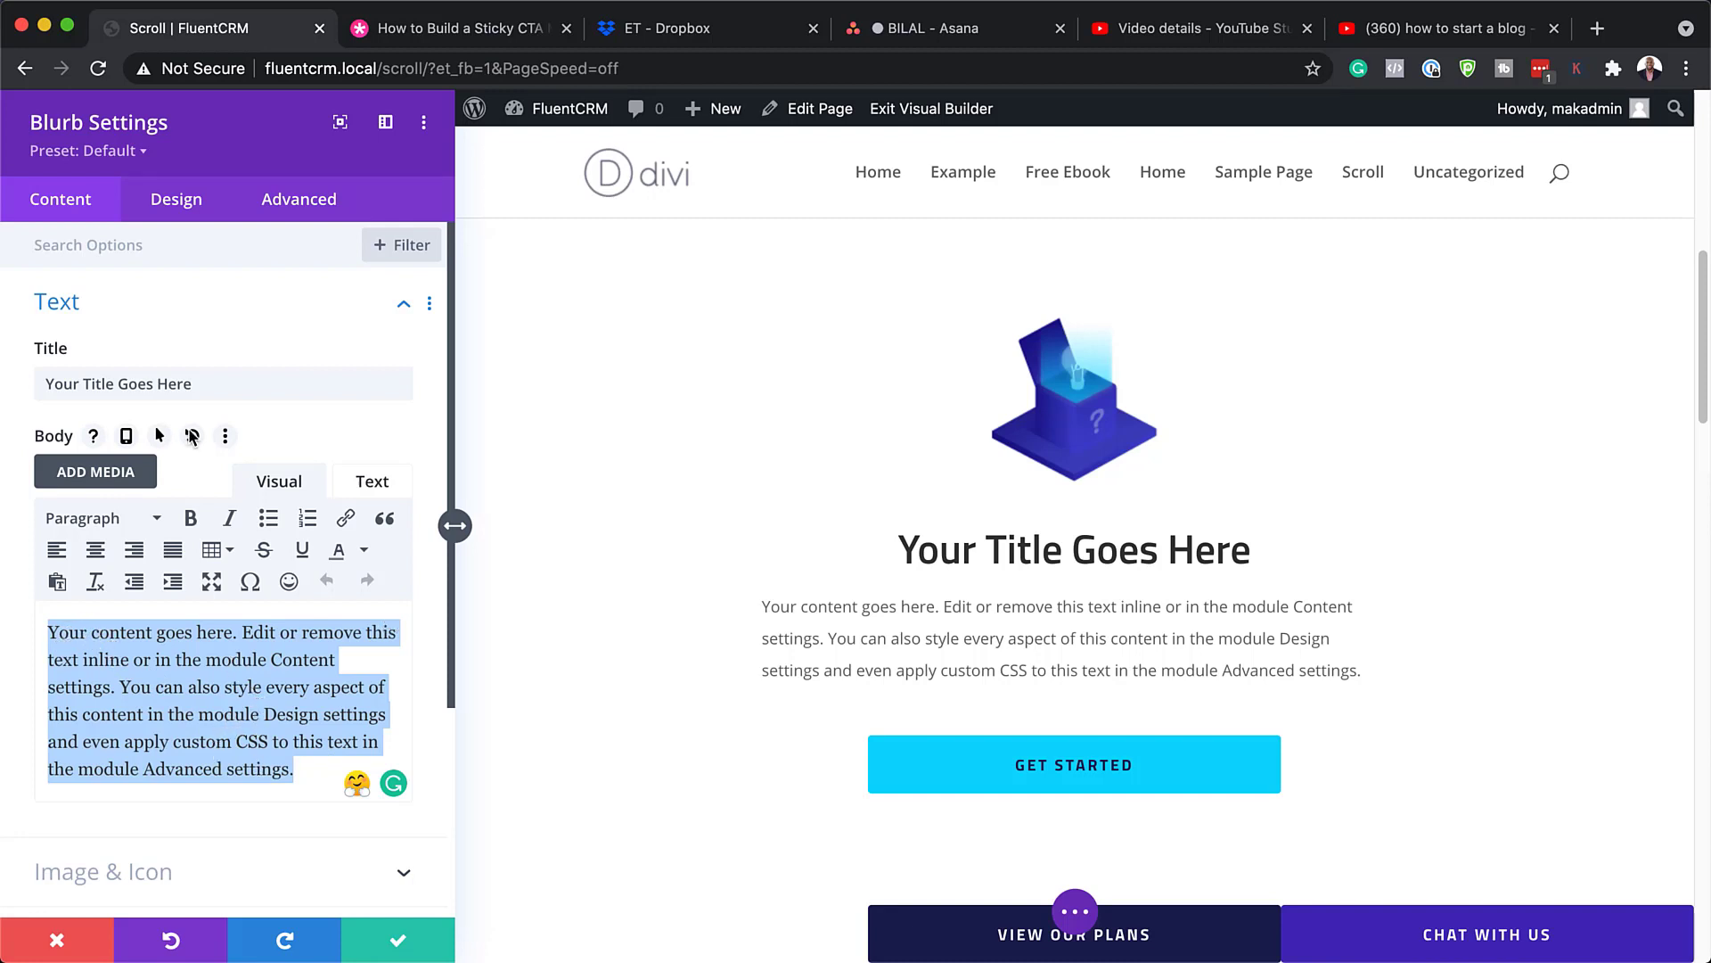
{"action": "left_click_drag", "start_coordinate": [206, 386], "coordinate": [14, 385]}
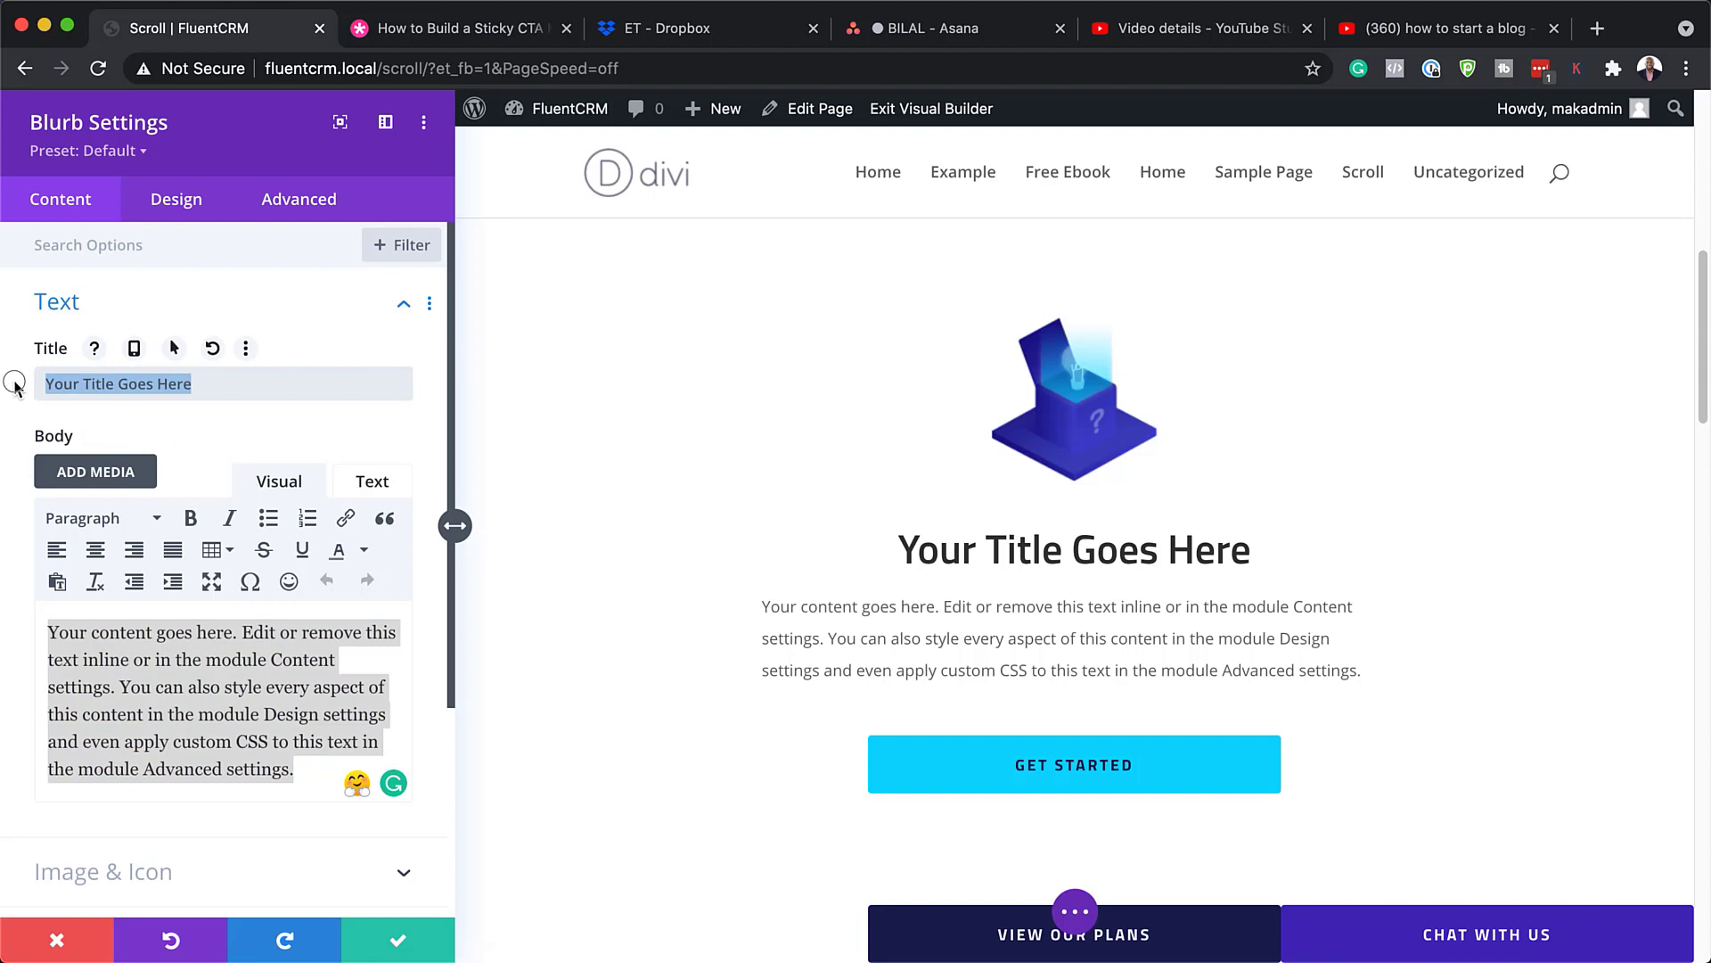
{"action": "key", "text": "BackSpace"}
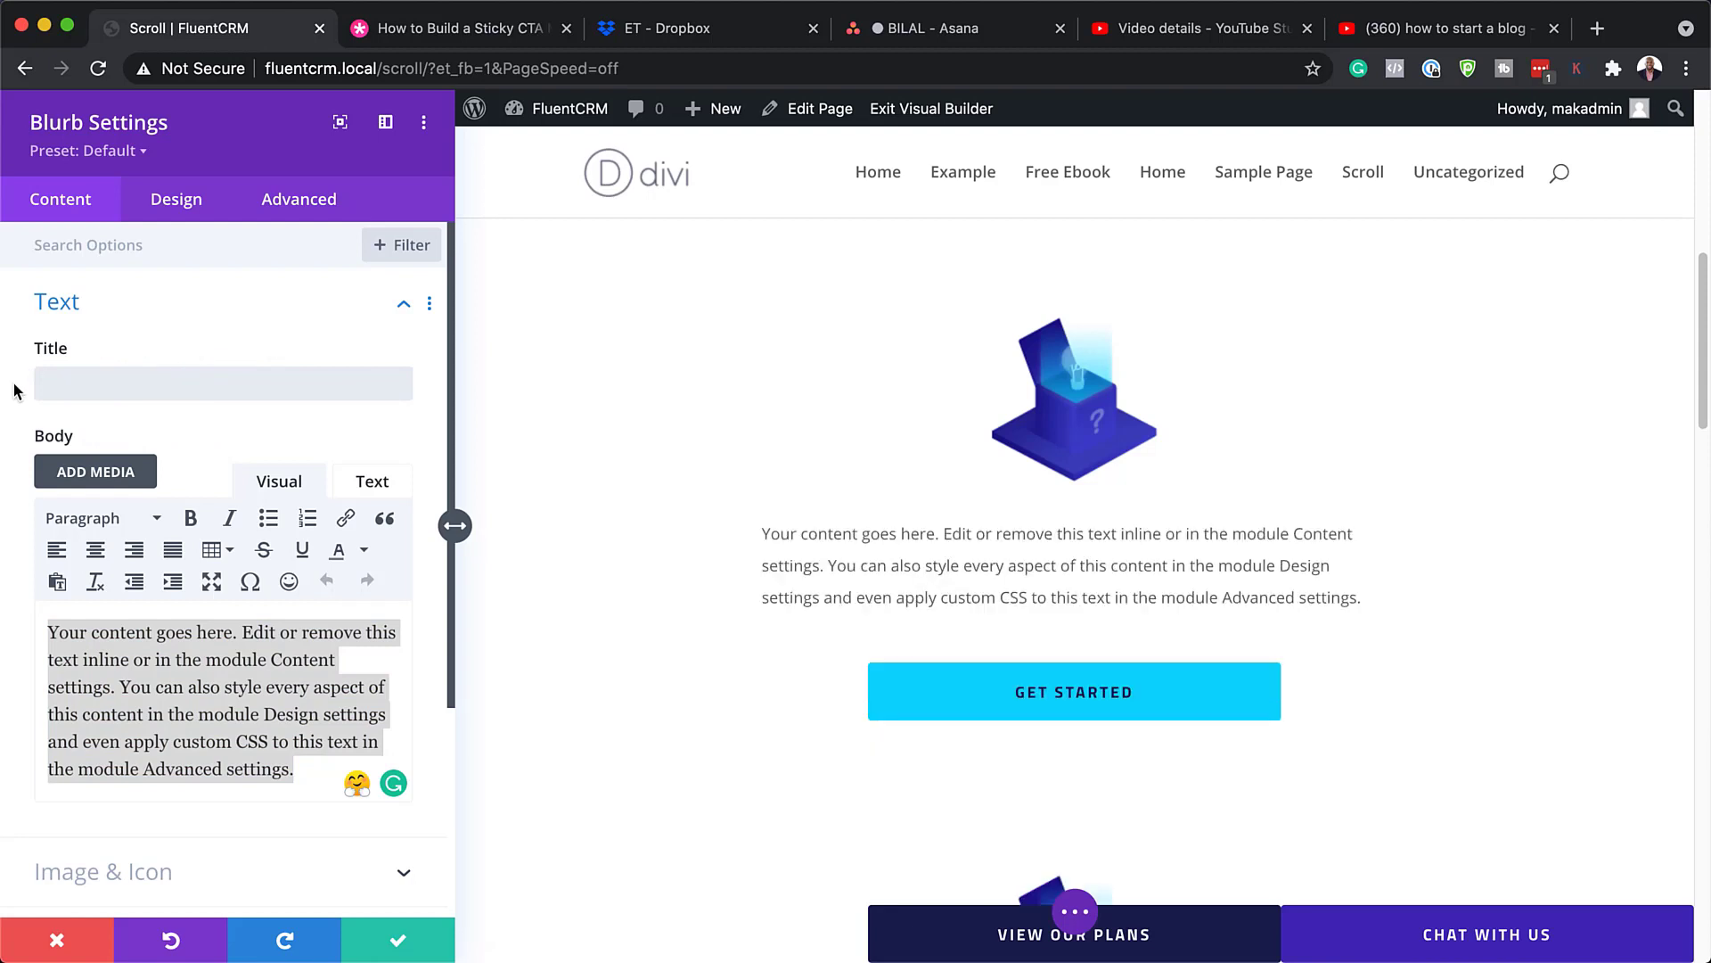
{"action": "key", "text": "ctrl+z"}
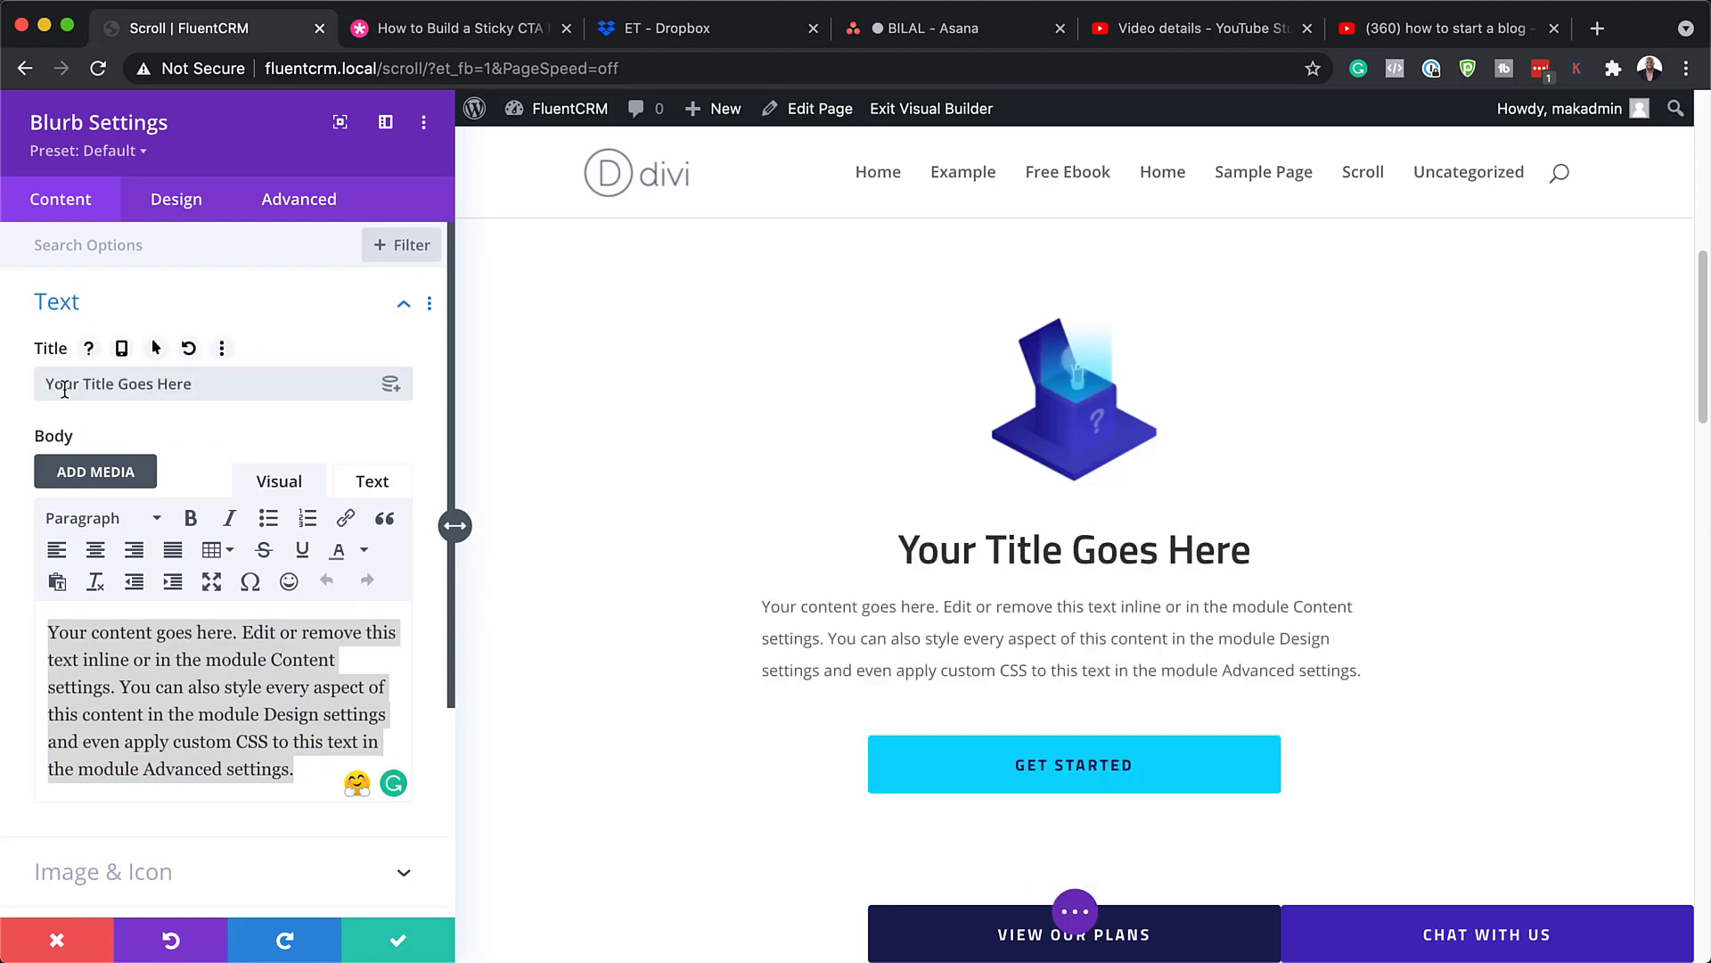
{"action": "scroll", "coordinate": [245, 602], "scroll_direction": "down", "scroll_amount": 5}
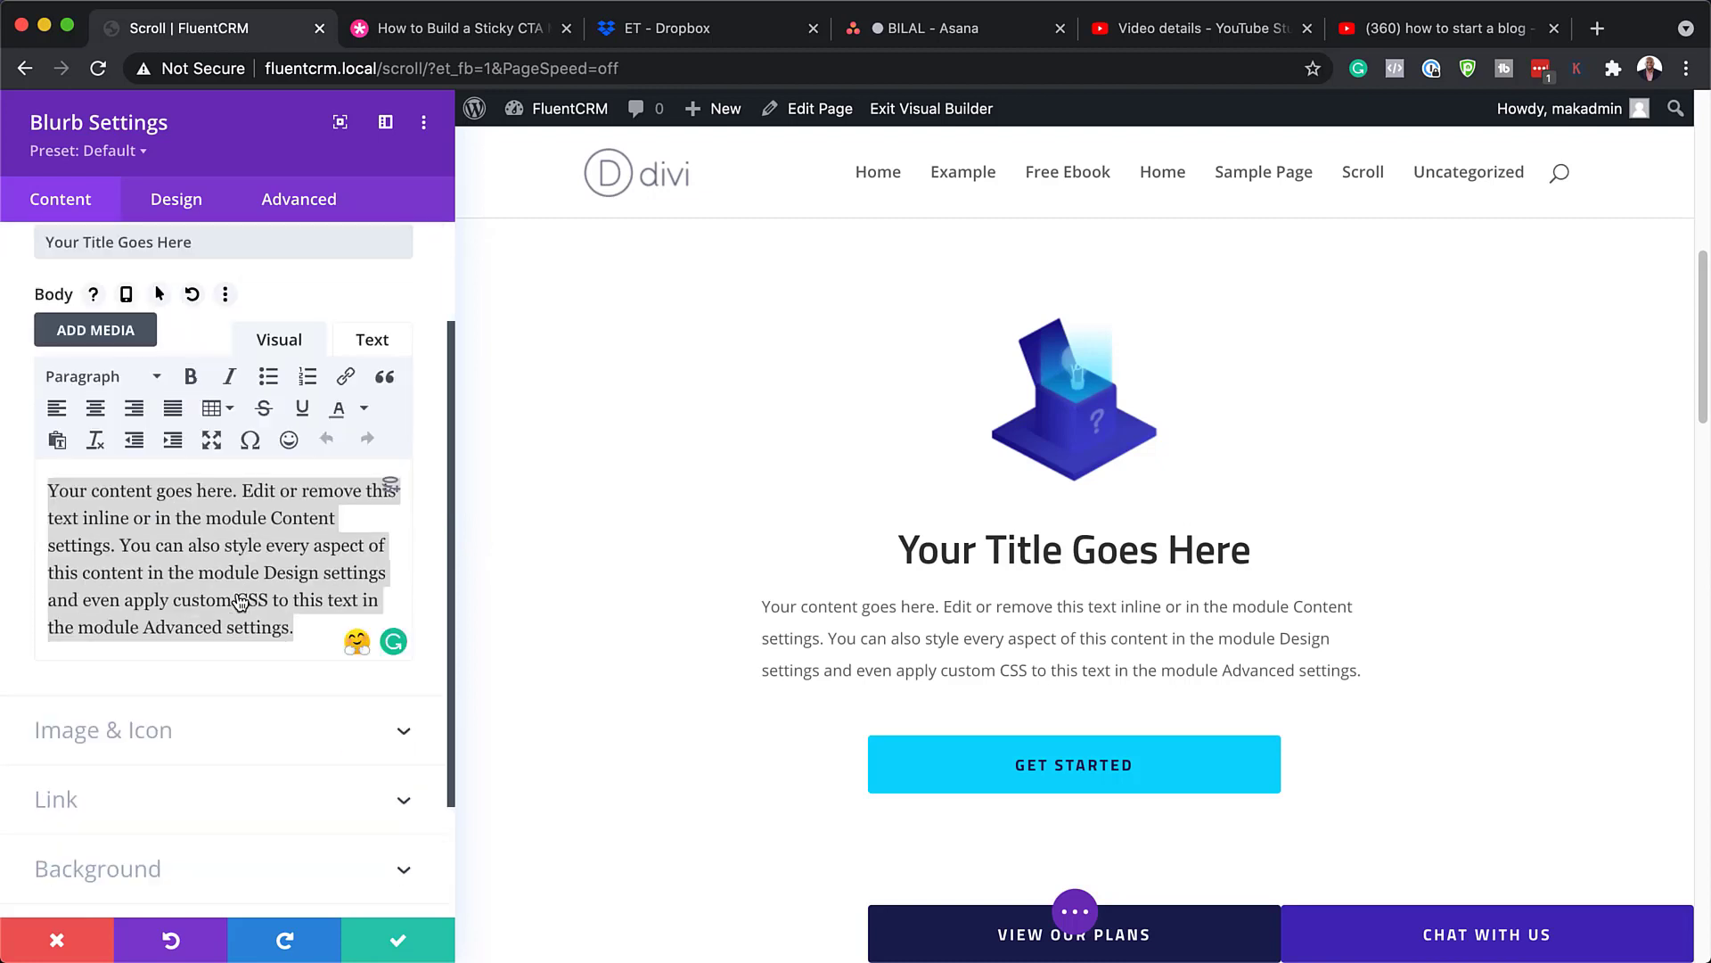
Step: Replace the first blurb's box image with the padlock icon from the icon grid
{"action": "left_click", "coordinate": [159, 643]}
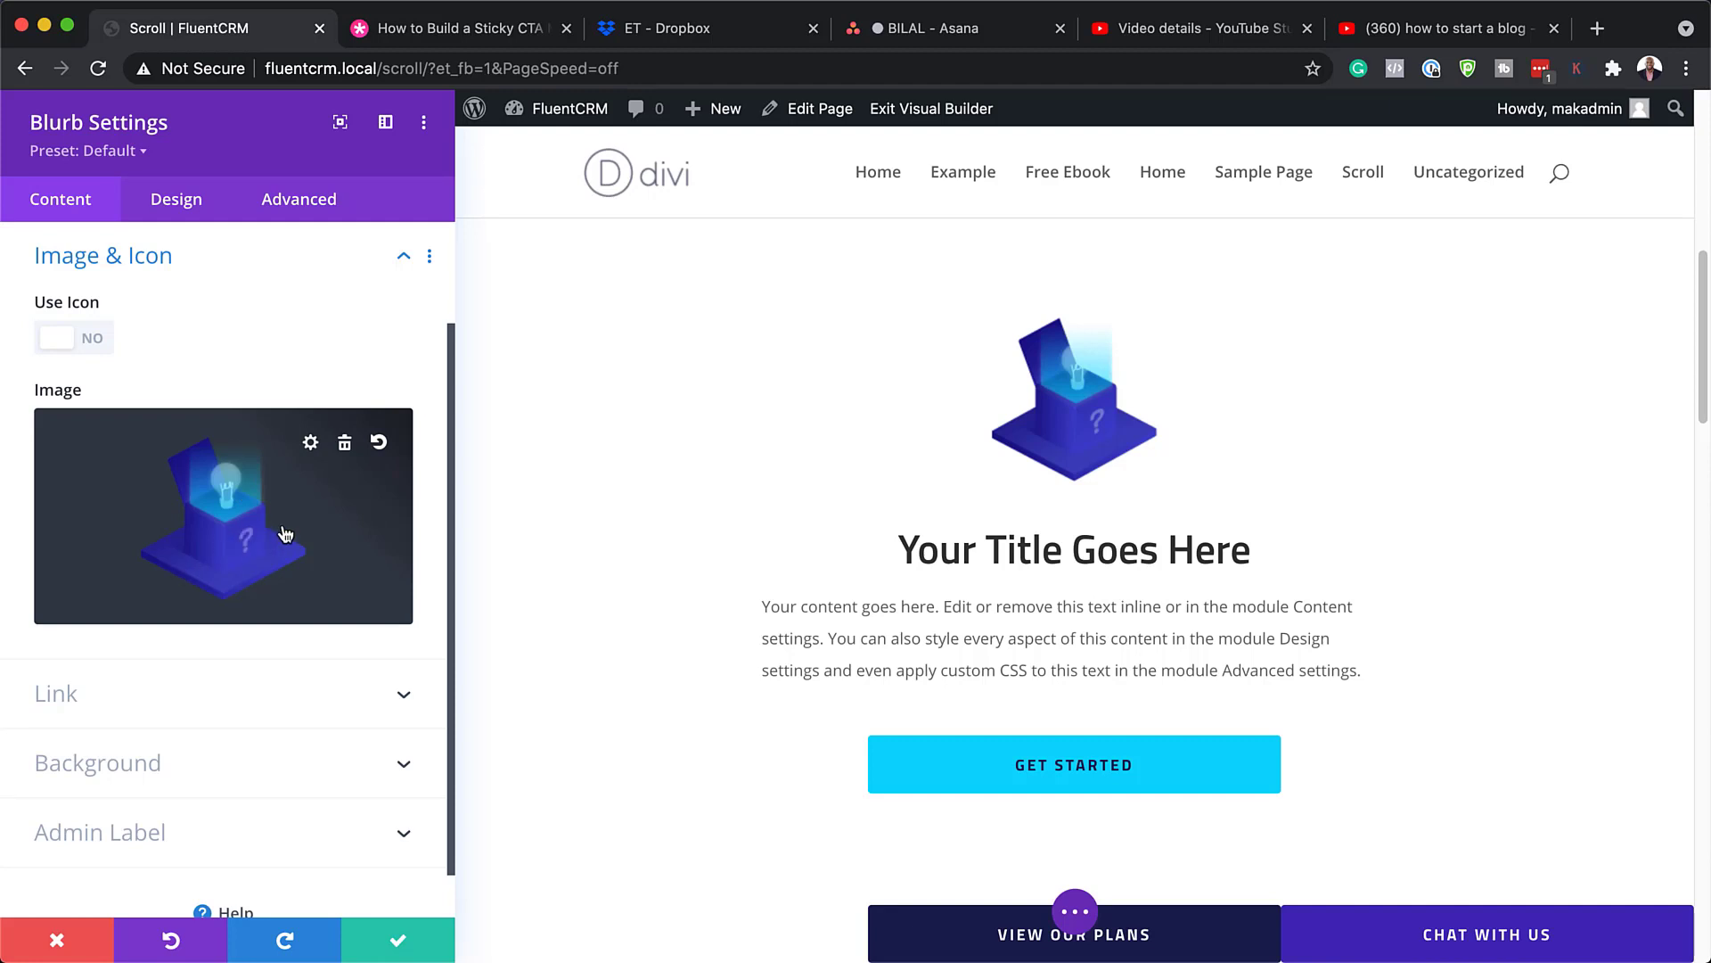
{"action": "left_click", "coordinate": [95, 339]}
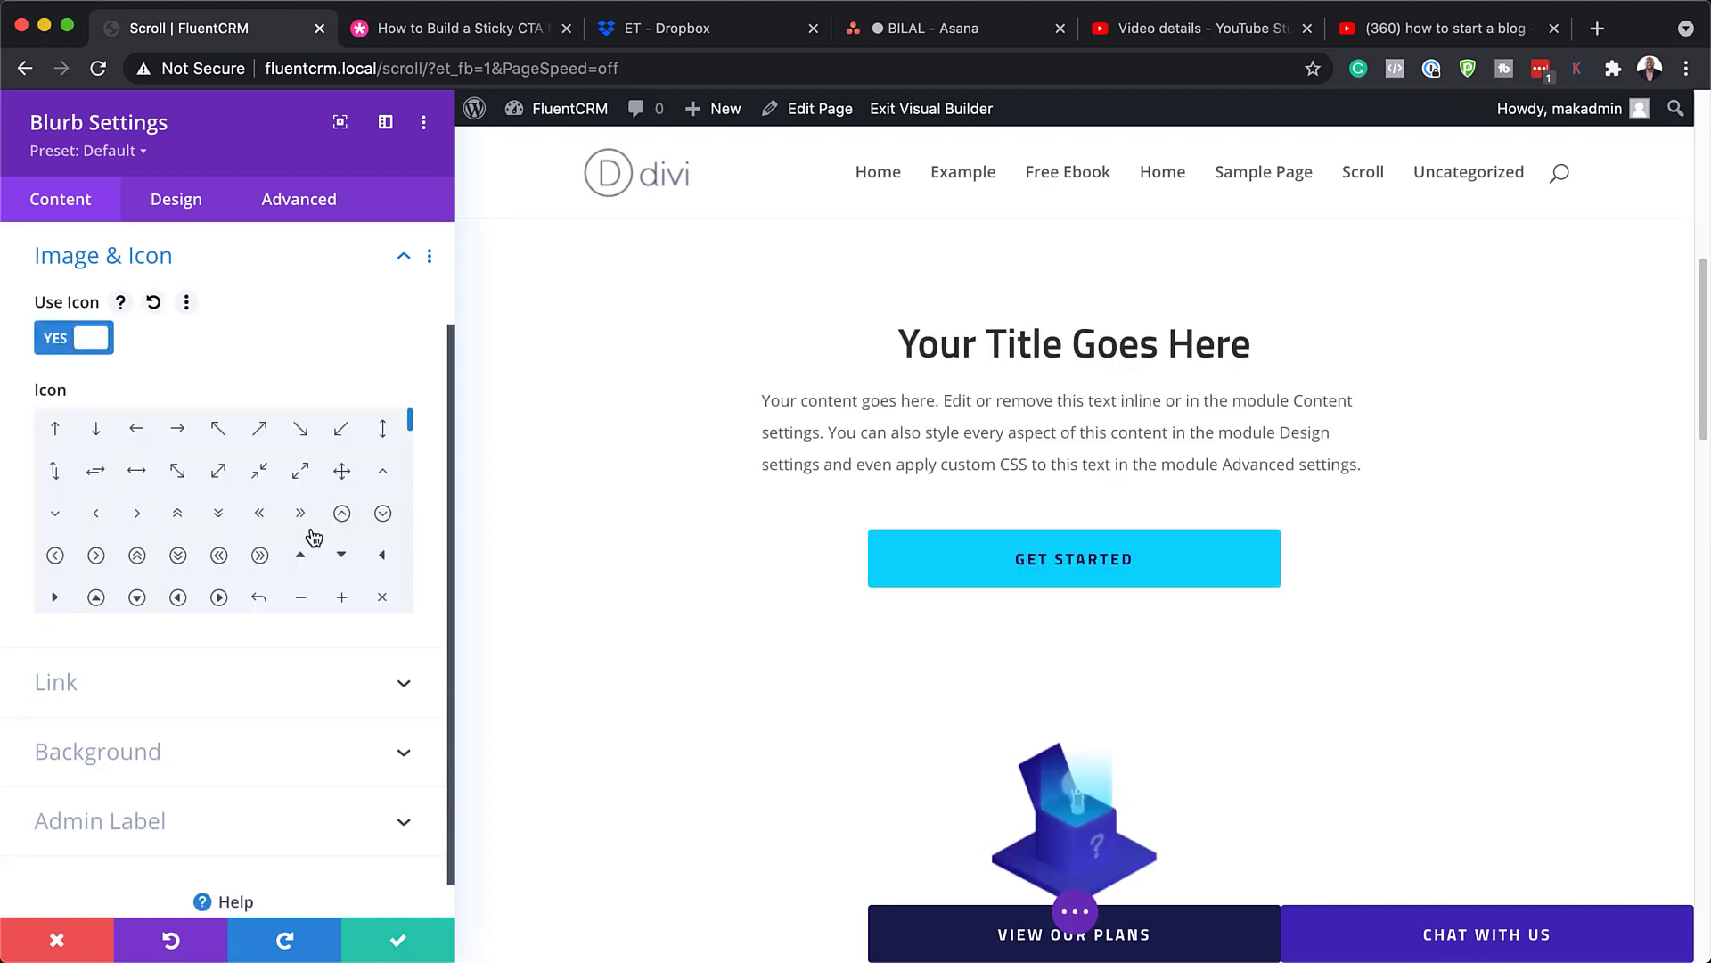
{"action": "left_click_drag", "start_coordinate": [413, 428], "coordinate": [413, 463]}
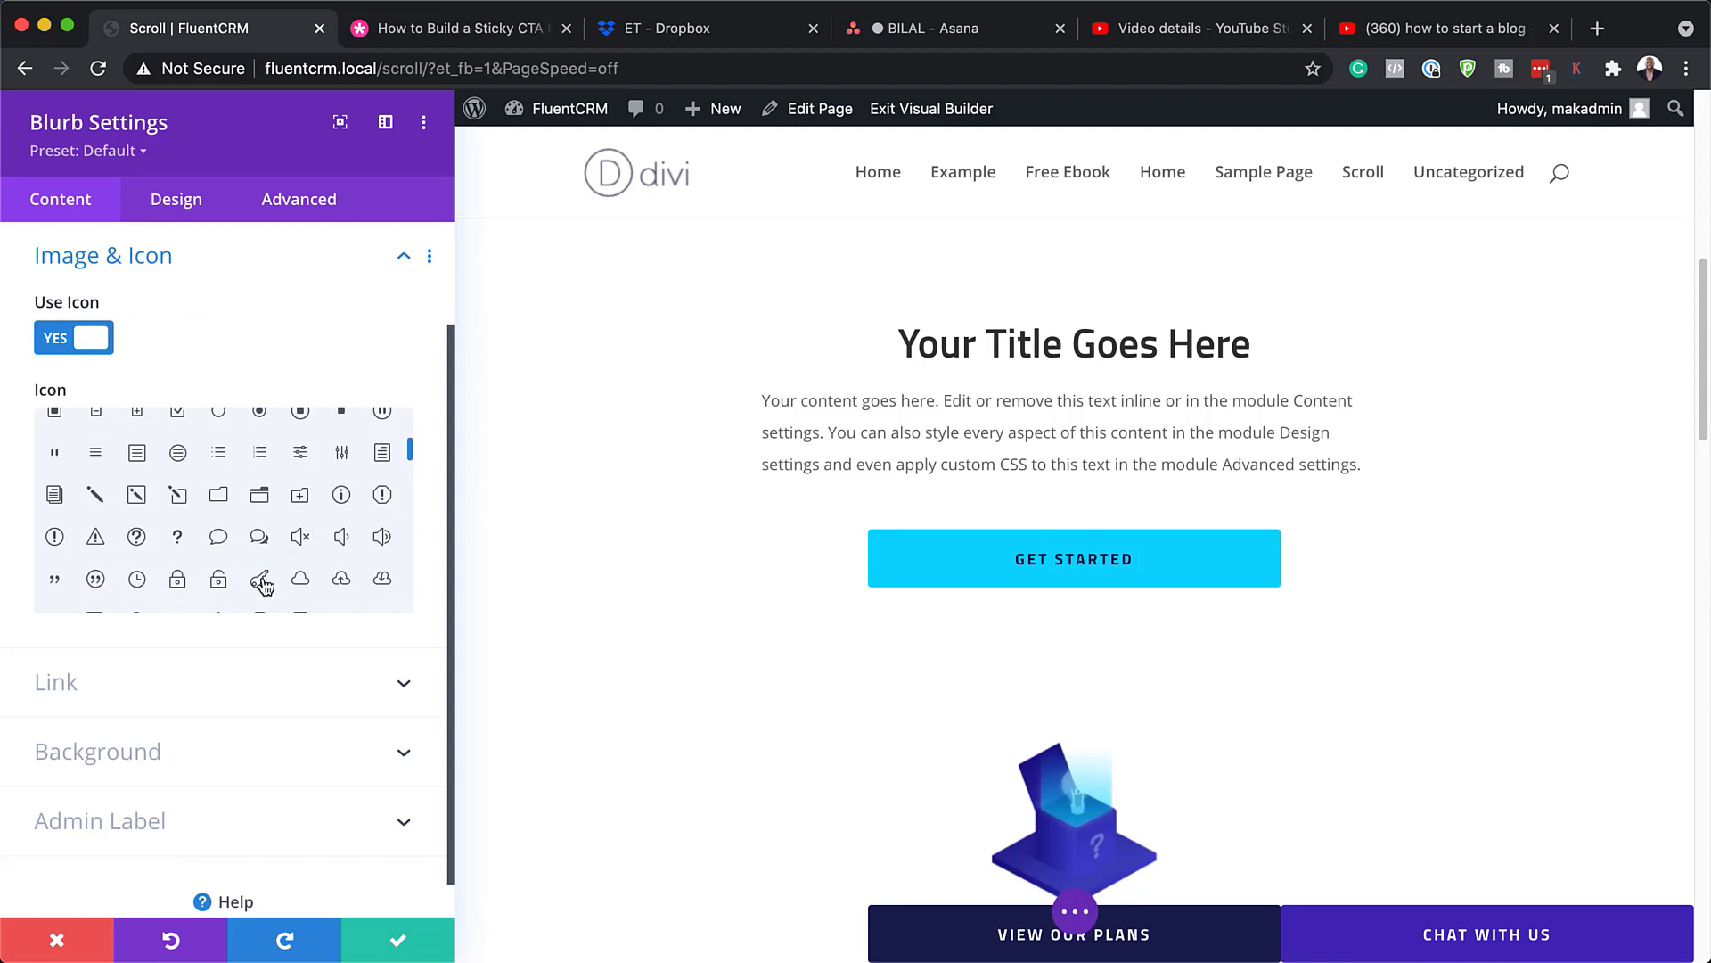
{"action": "left_click", "coordinate": [178, 580]}
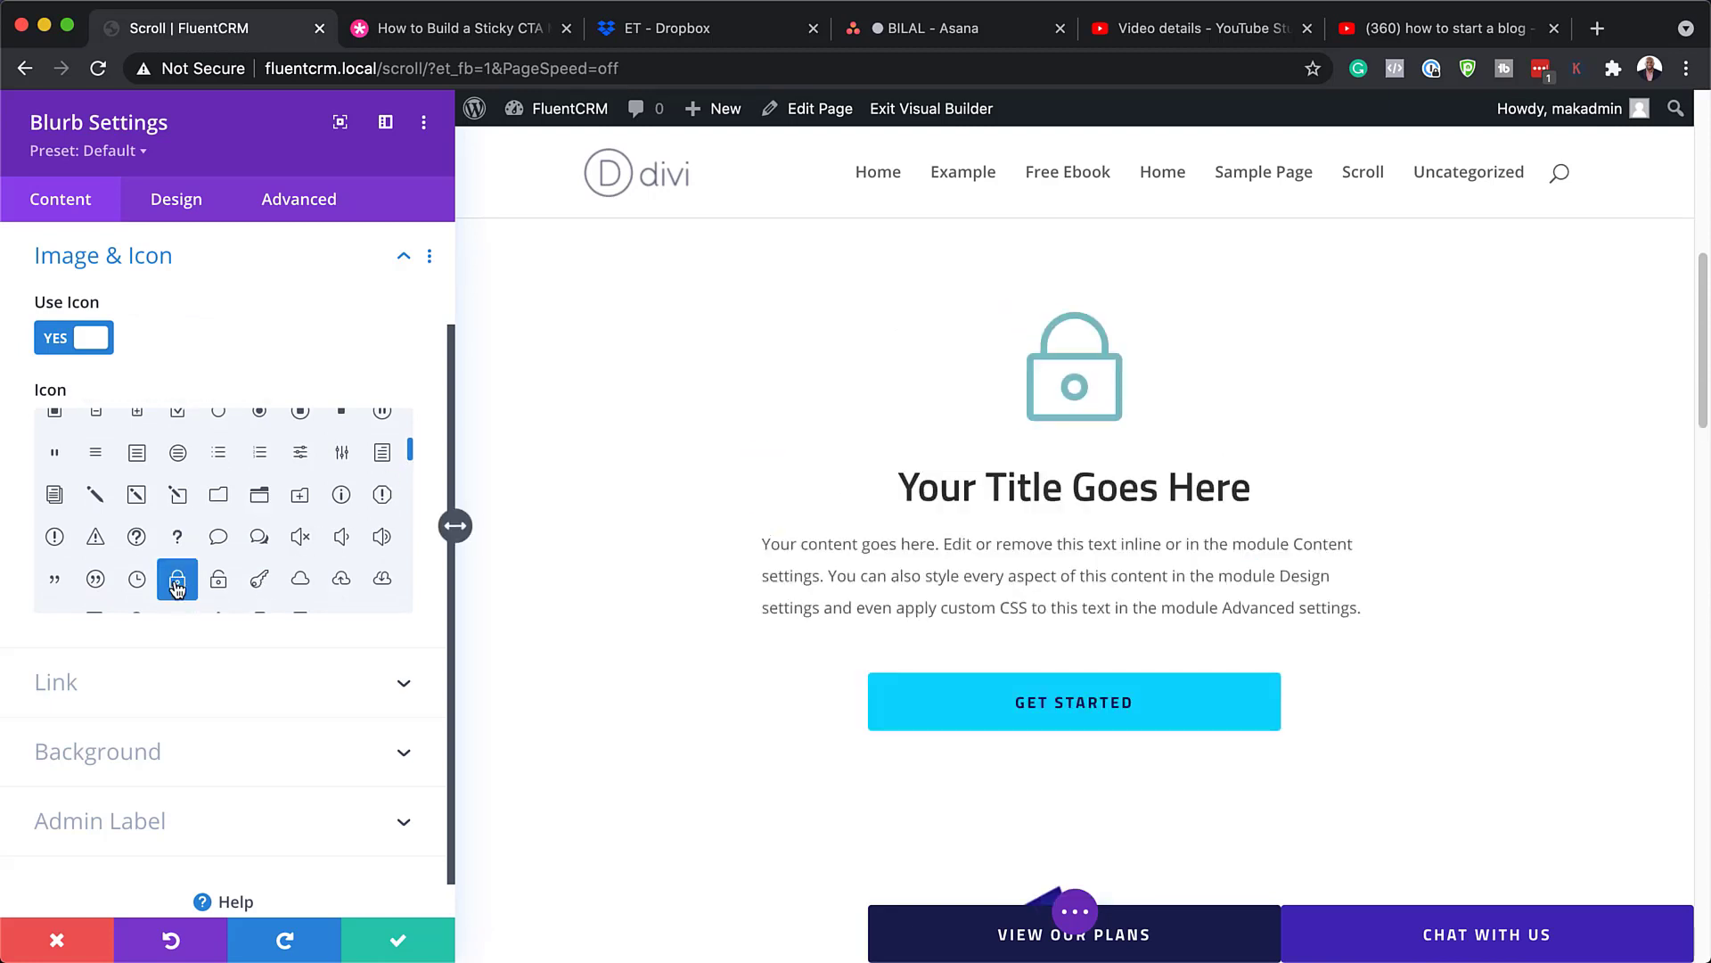
Step: Set the blurb's padlock icon colour to orange in its Design options
{"action": "left_click", "coordinate": [184, 208]}
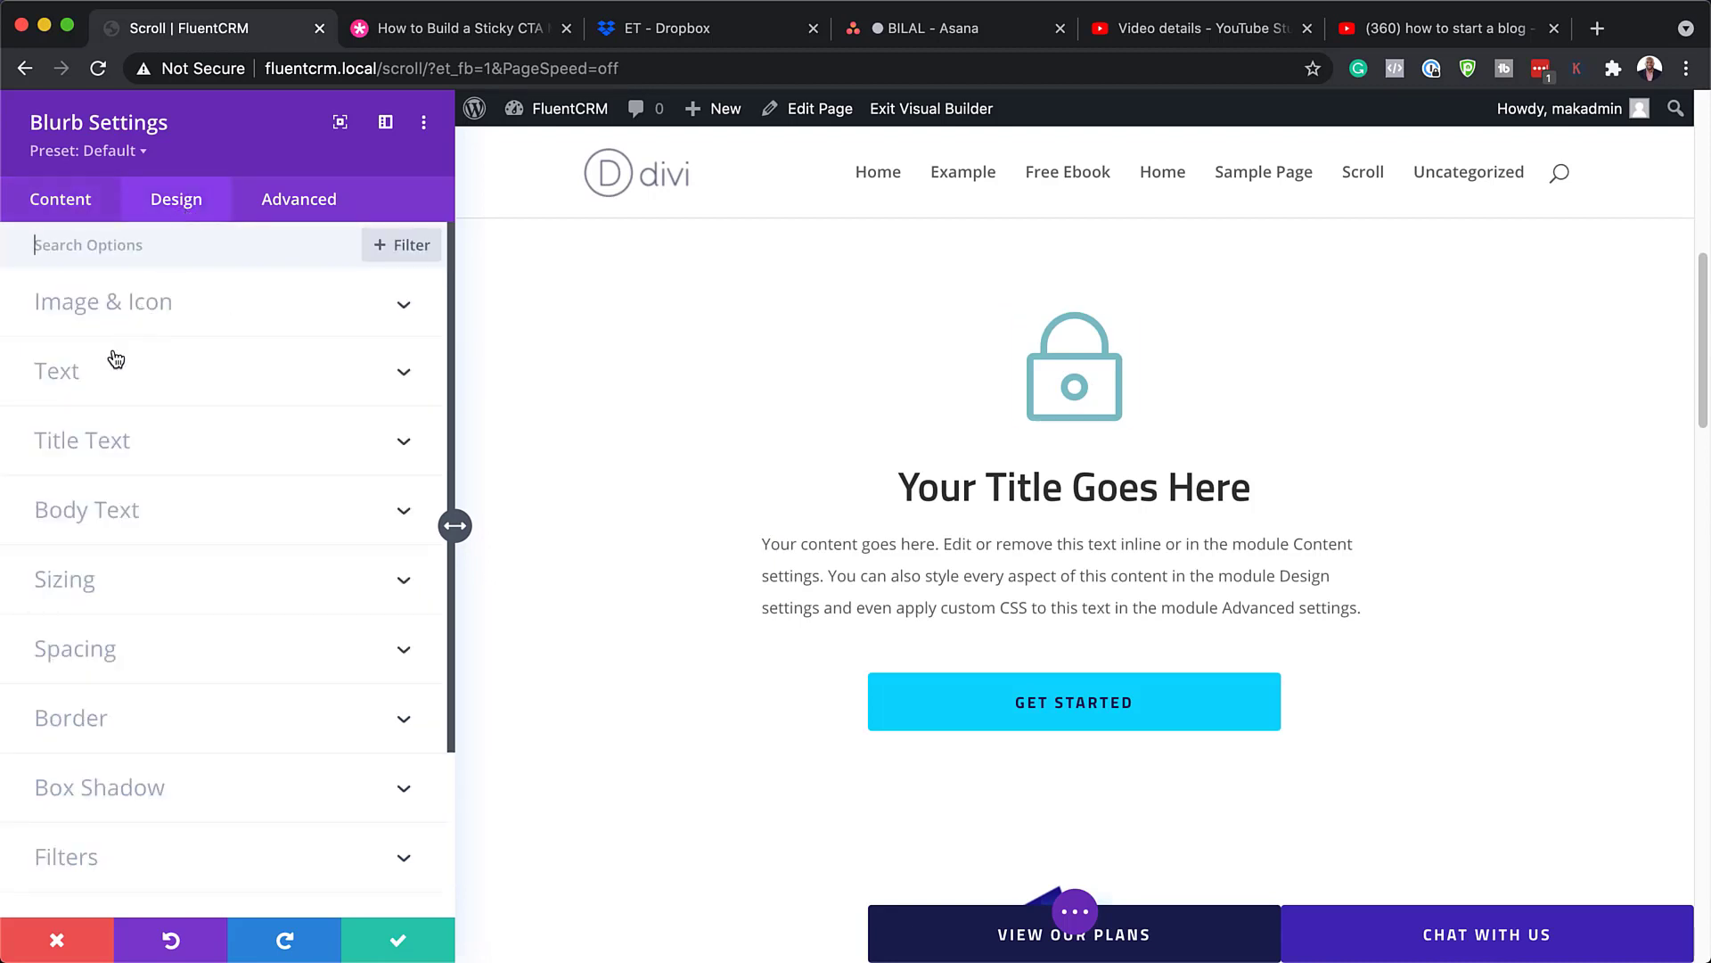
{"action": "left_click", "coordinate": [139, 308]}
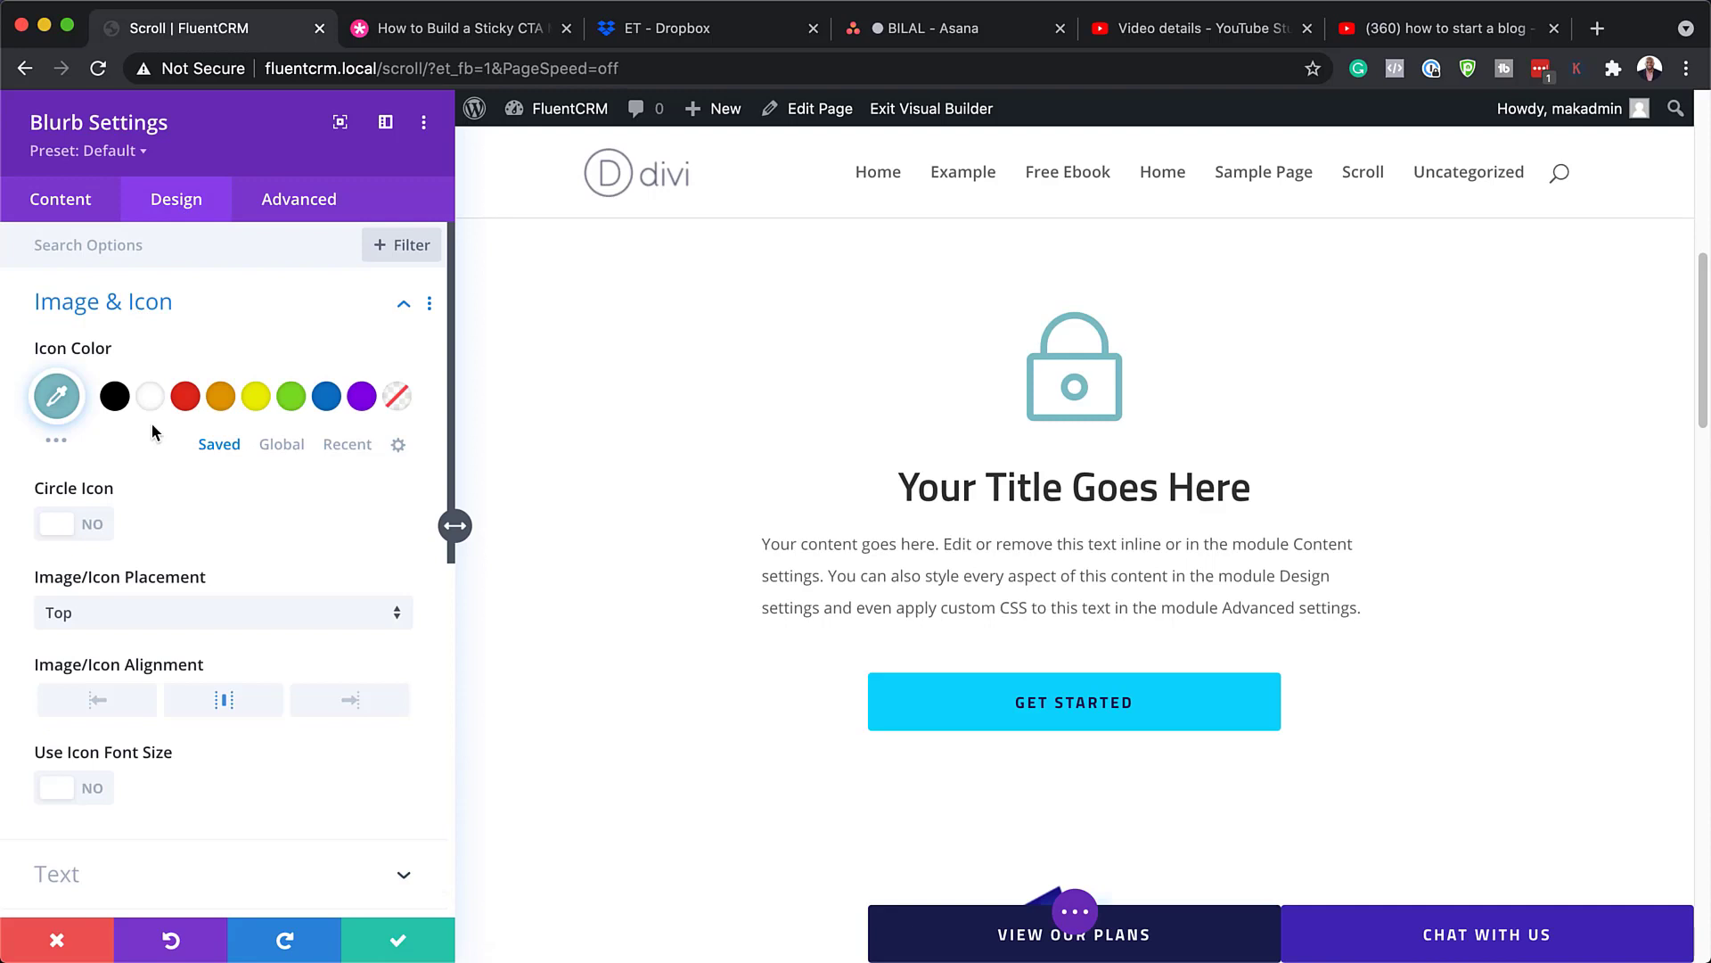
{"action": "left_click", "coordinate": [223, 401]}
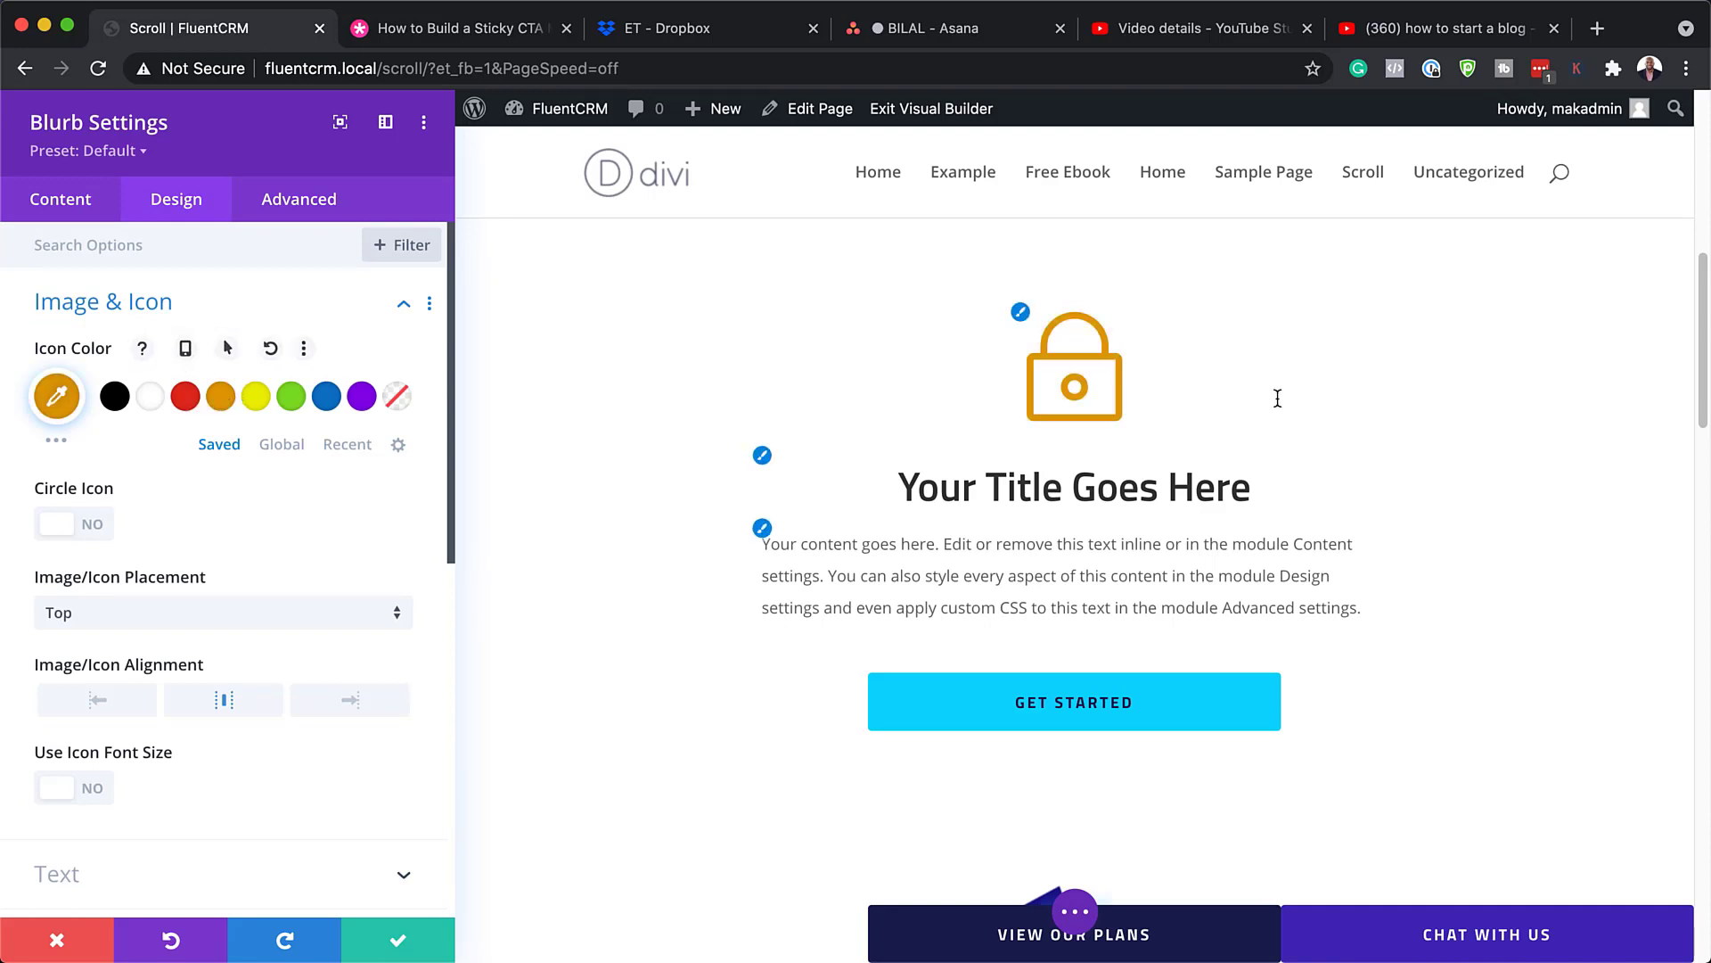
{"action": "scroll", "coordinate": [1283, 704], "scroll_direction": "down", "scroll_amount": 3}
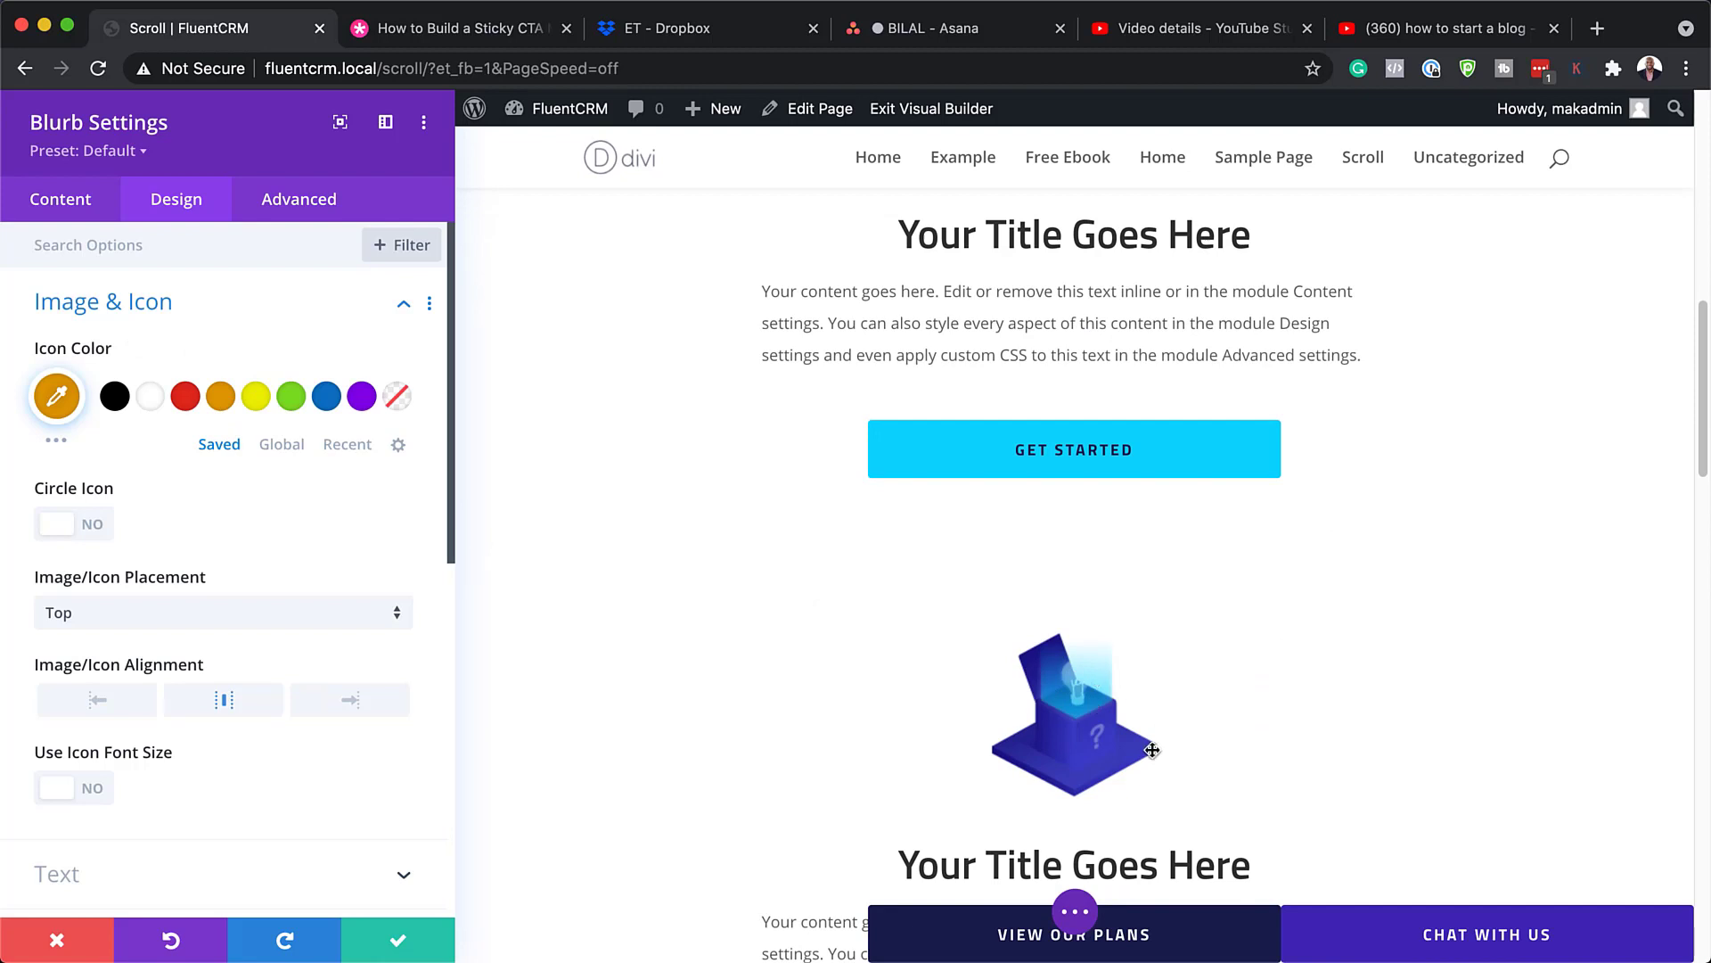
{"action": "scroll", "coordinate": [1207, 692], "scroll_direction": "up", "scroll_amount": 3}
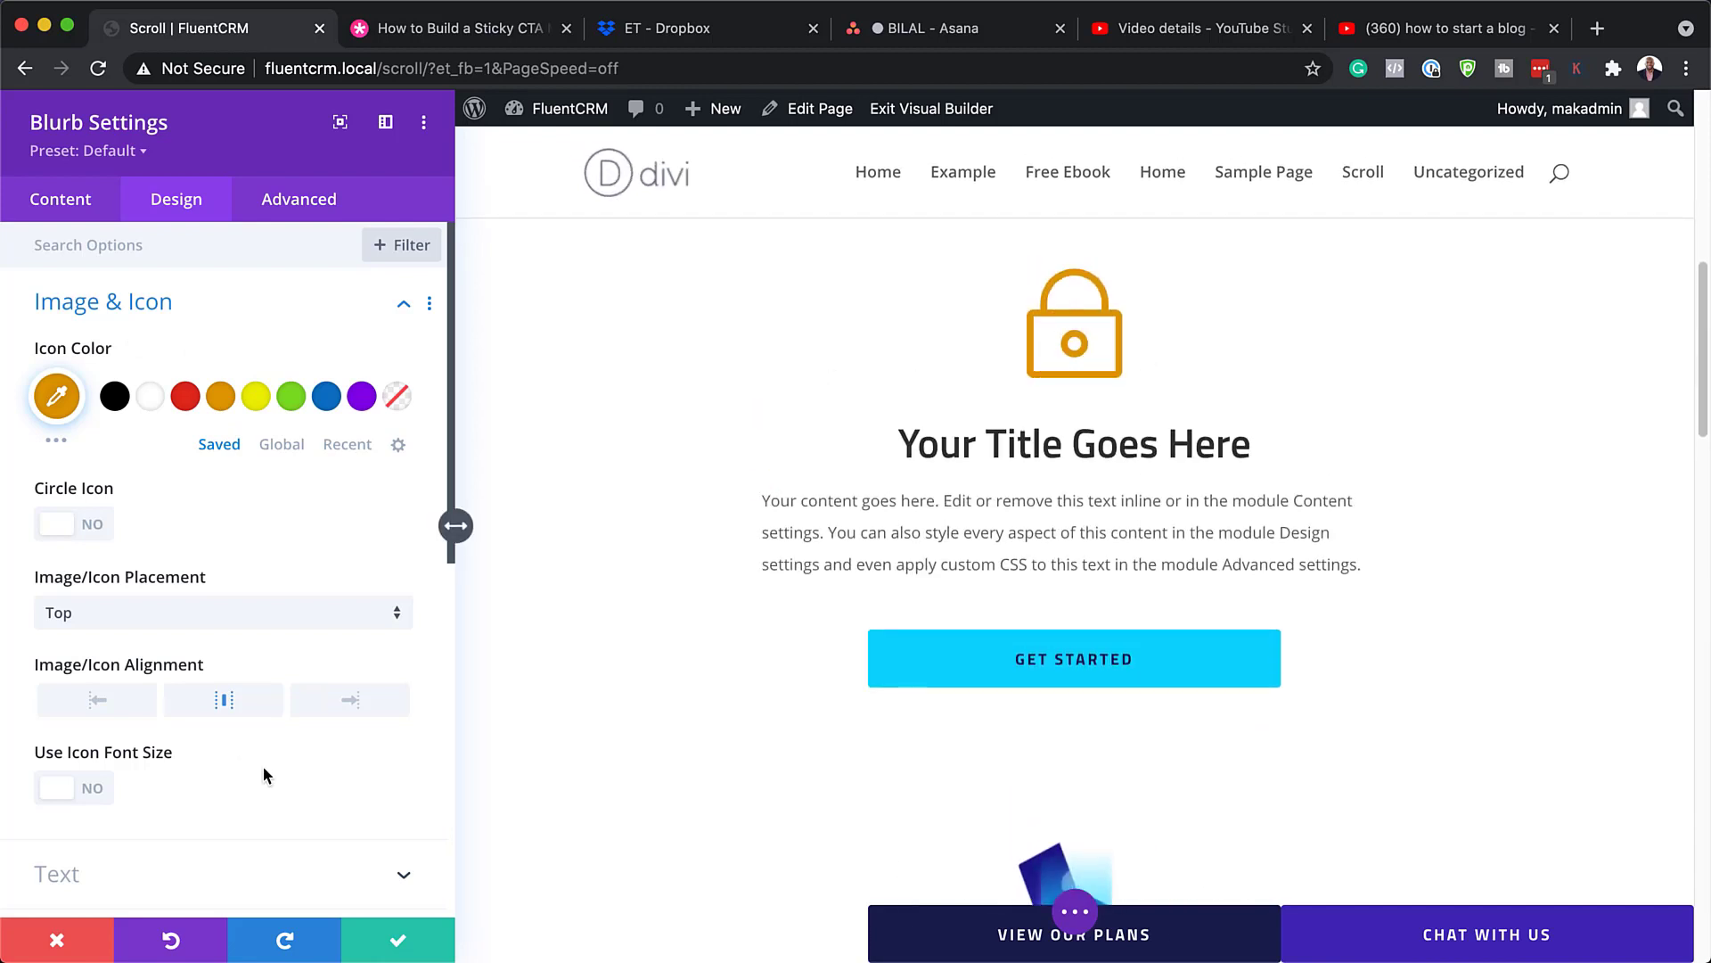
{"action": "scroll", "coordinate": [1108, 737], "scroll_direction": "down", "scroll_amount": 5}
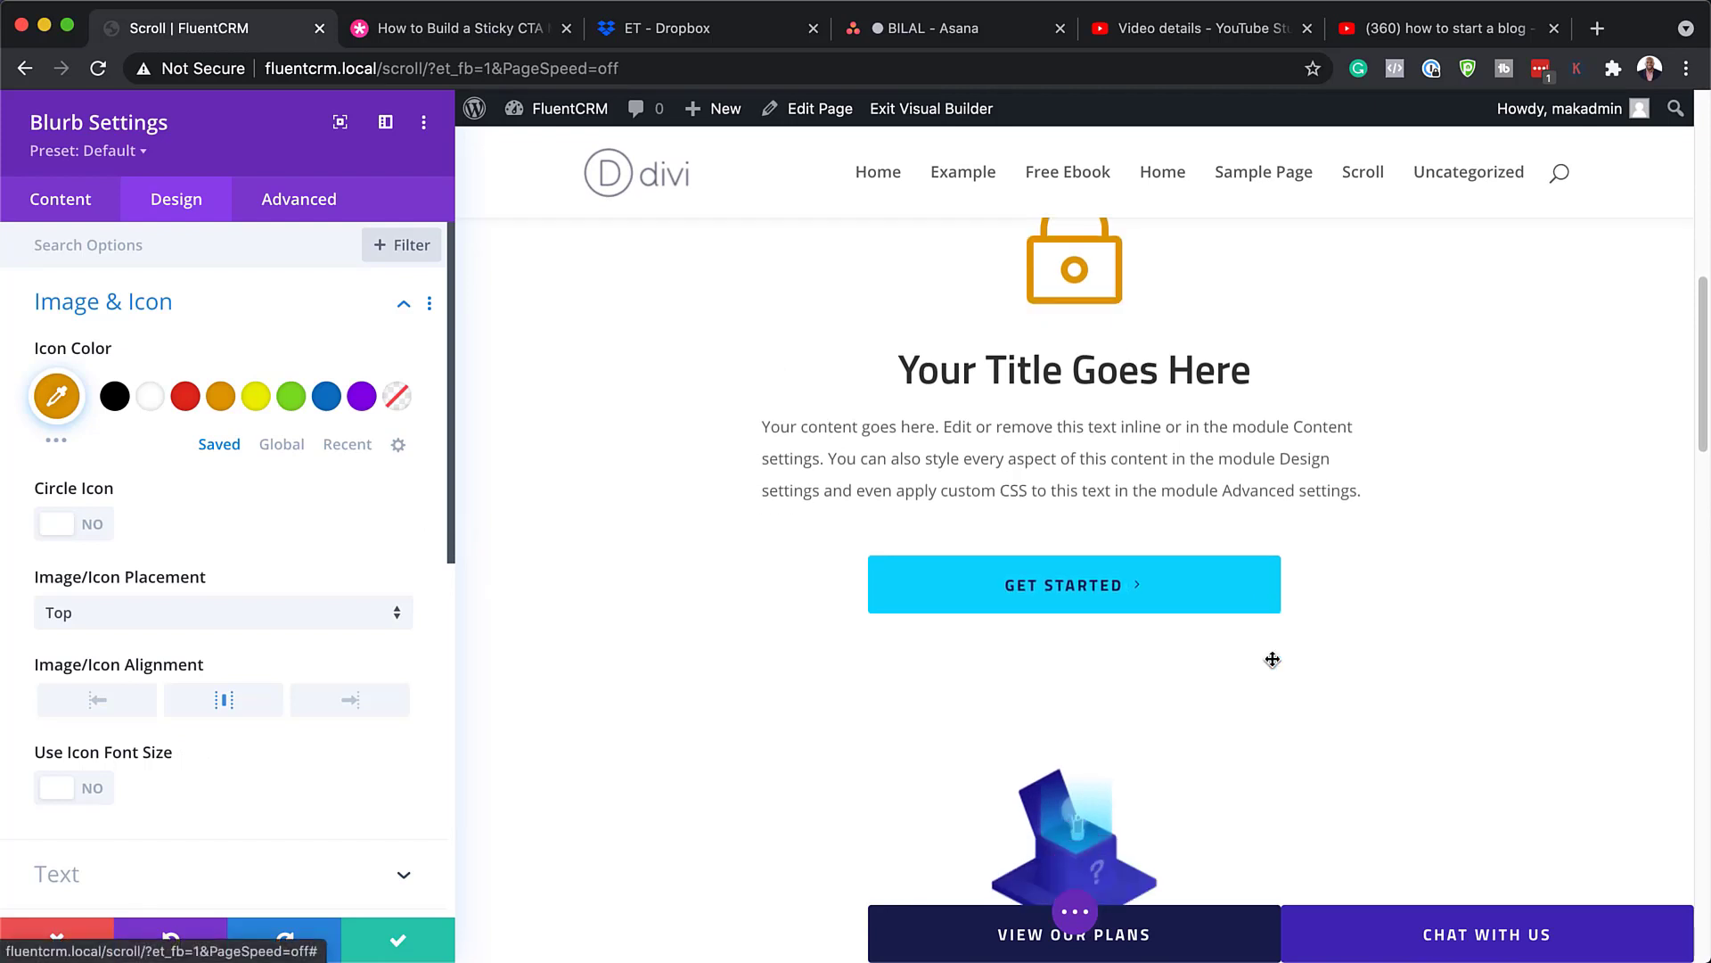
{"action": "scroll", "coordinate": [1273, 660], "scroll_direction": "down", "scroll_amount": 2}
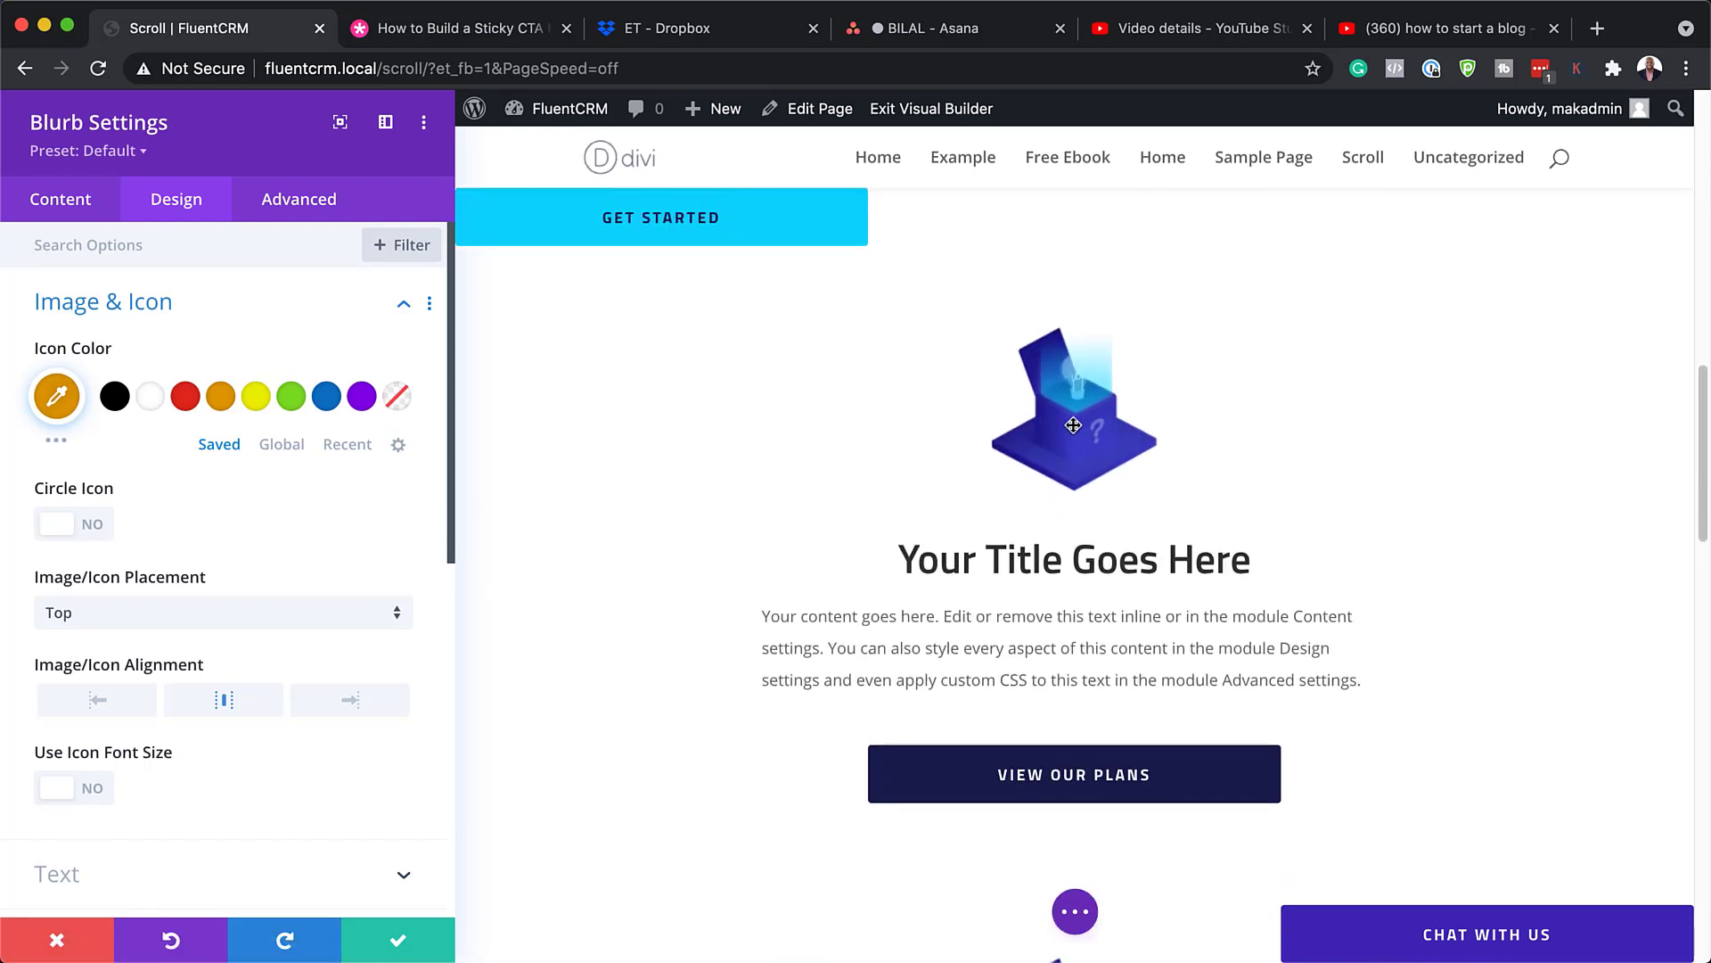
Step: Close the blurb settings and give the blurb's section a red background colour
{"action": "left_click", "coordinate": [56, 940]}
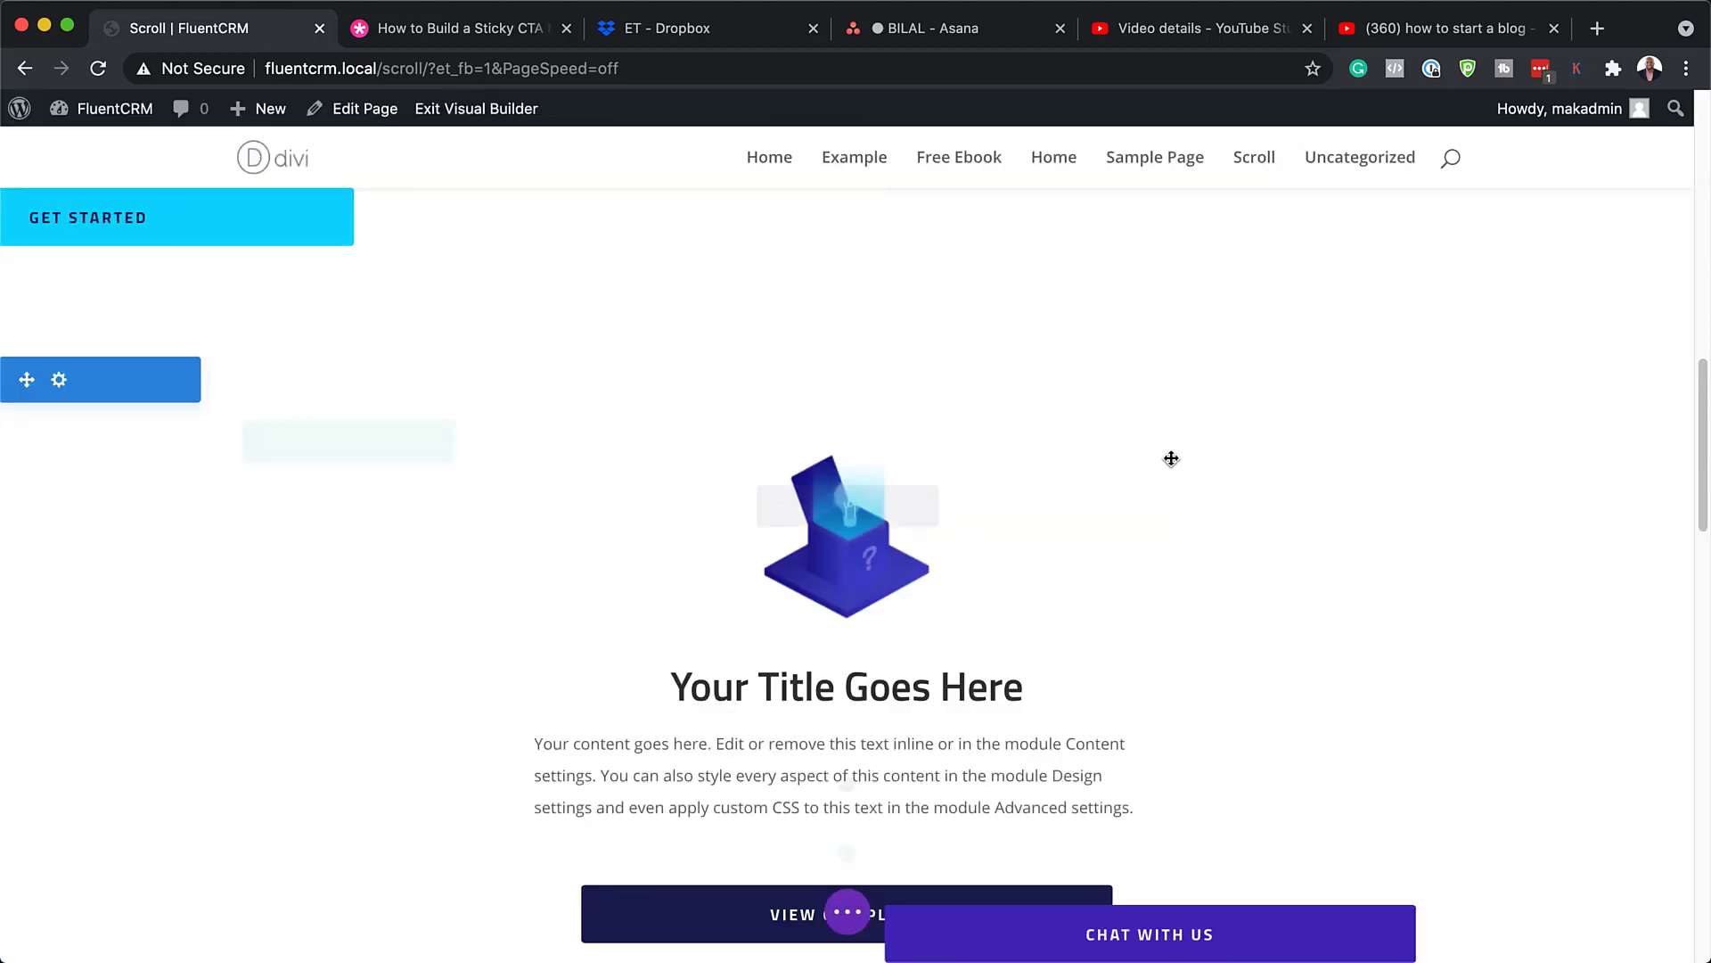
{"action": "scroll", "coordinate": [1173, 458], "scroll_direction": "up", "scroll_amount": 3}
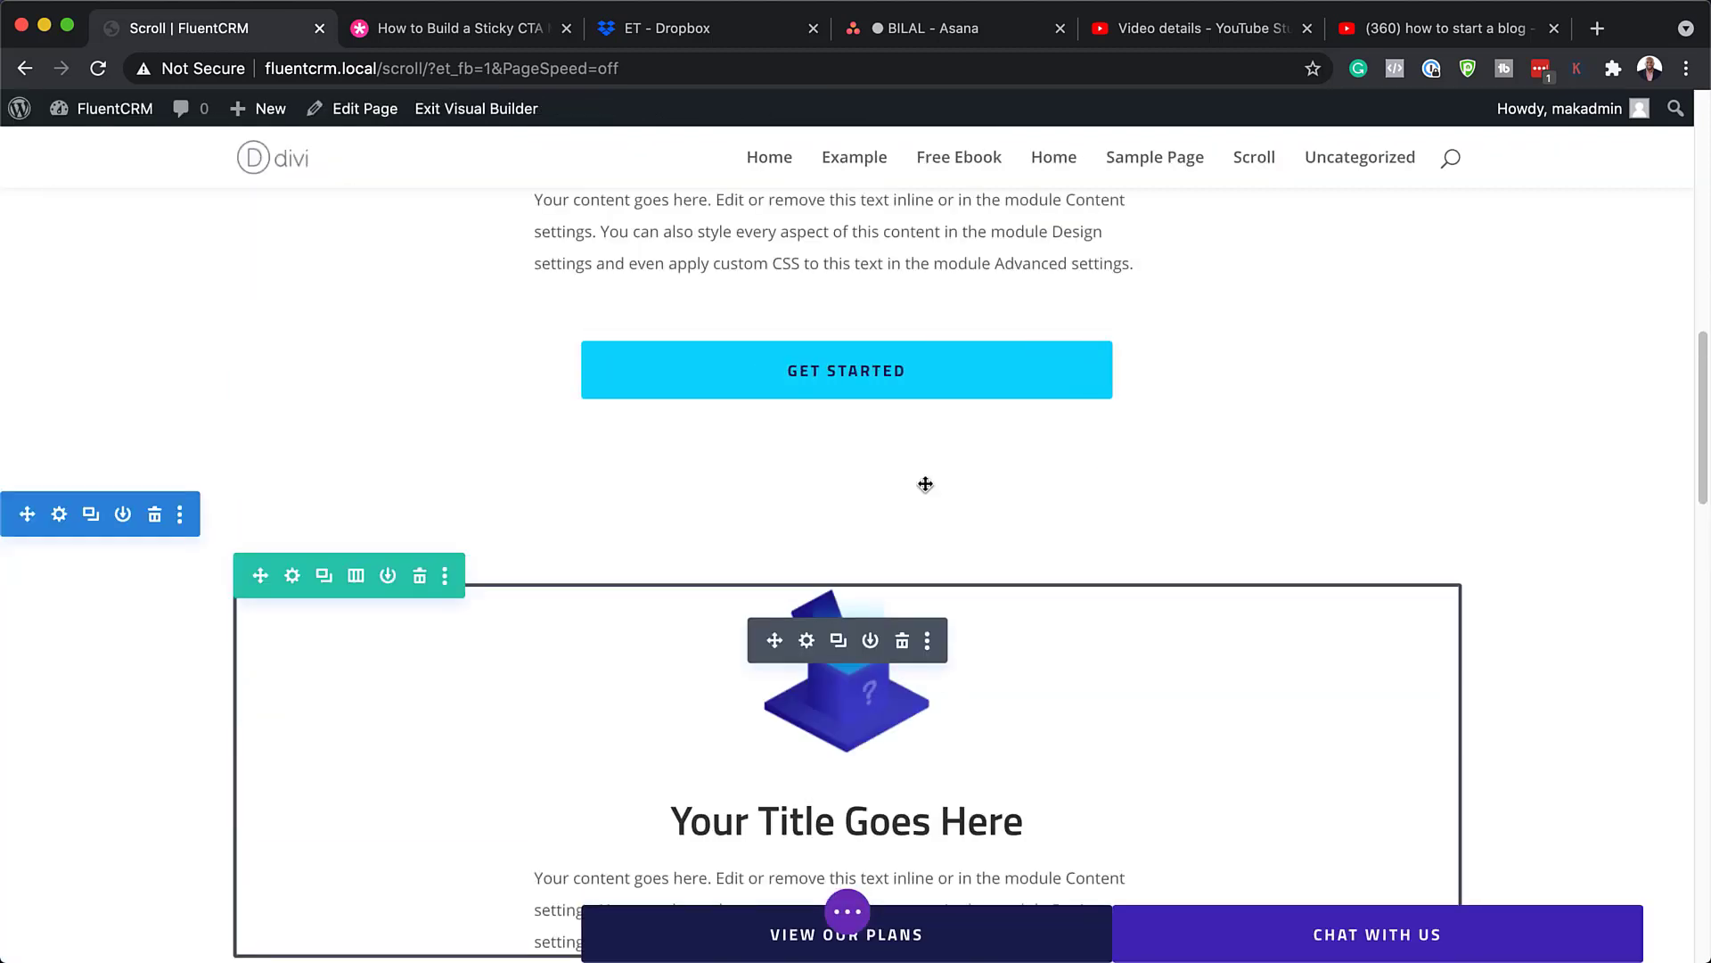
{"action": "left_click", "coordinate": [59, 515]}
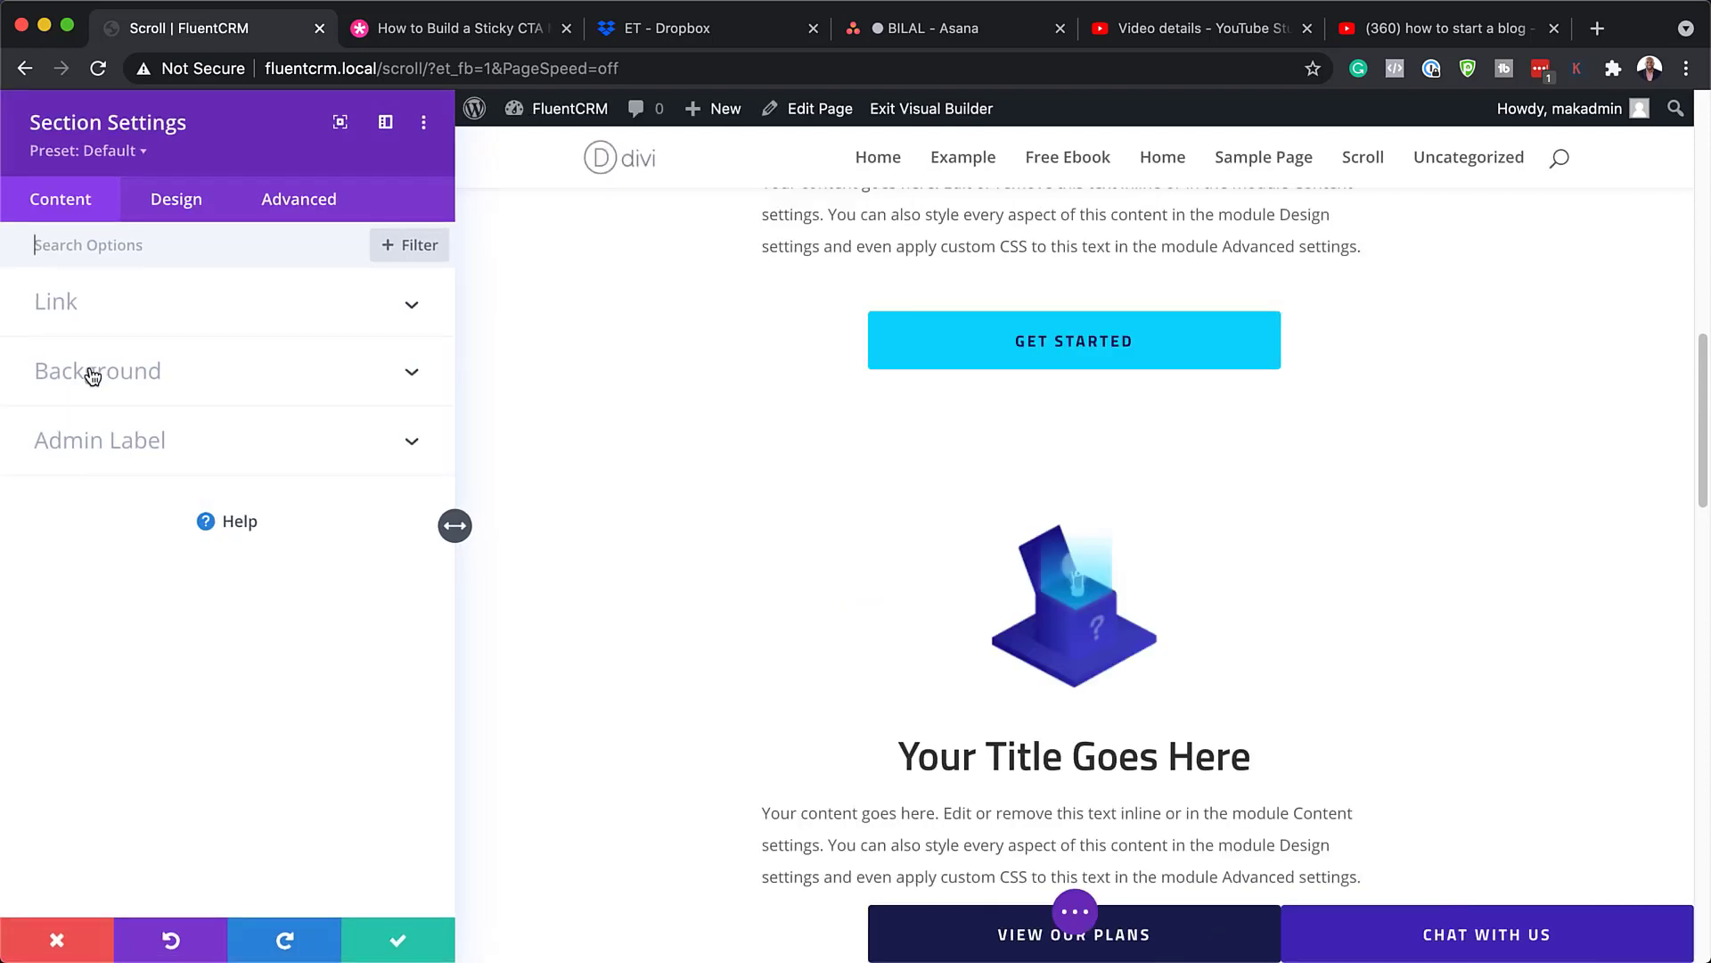
{"action": "left_click", "coordinate": [93, 372]}
{"action": "left_click", "coordinate": [189, 644]}
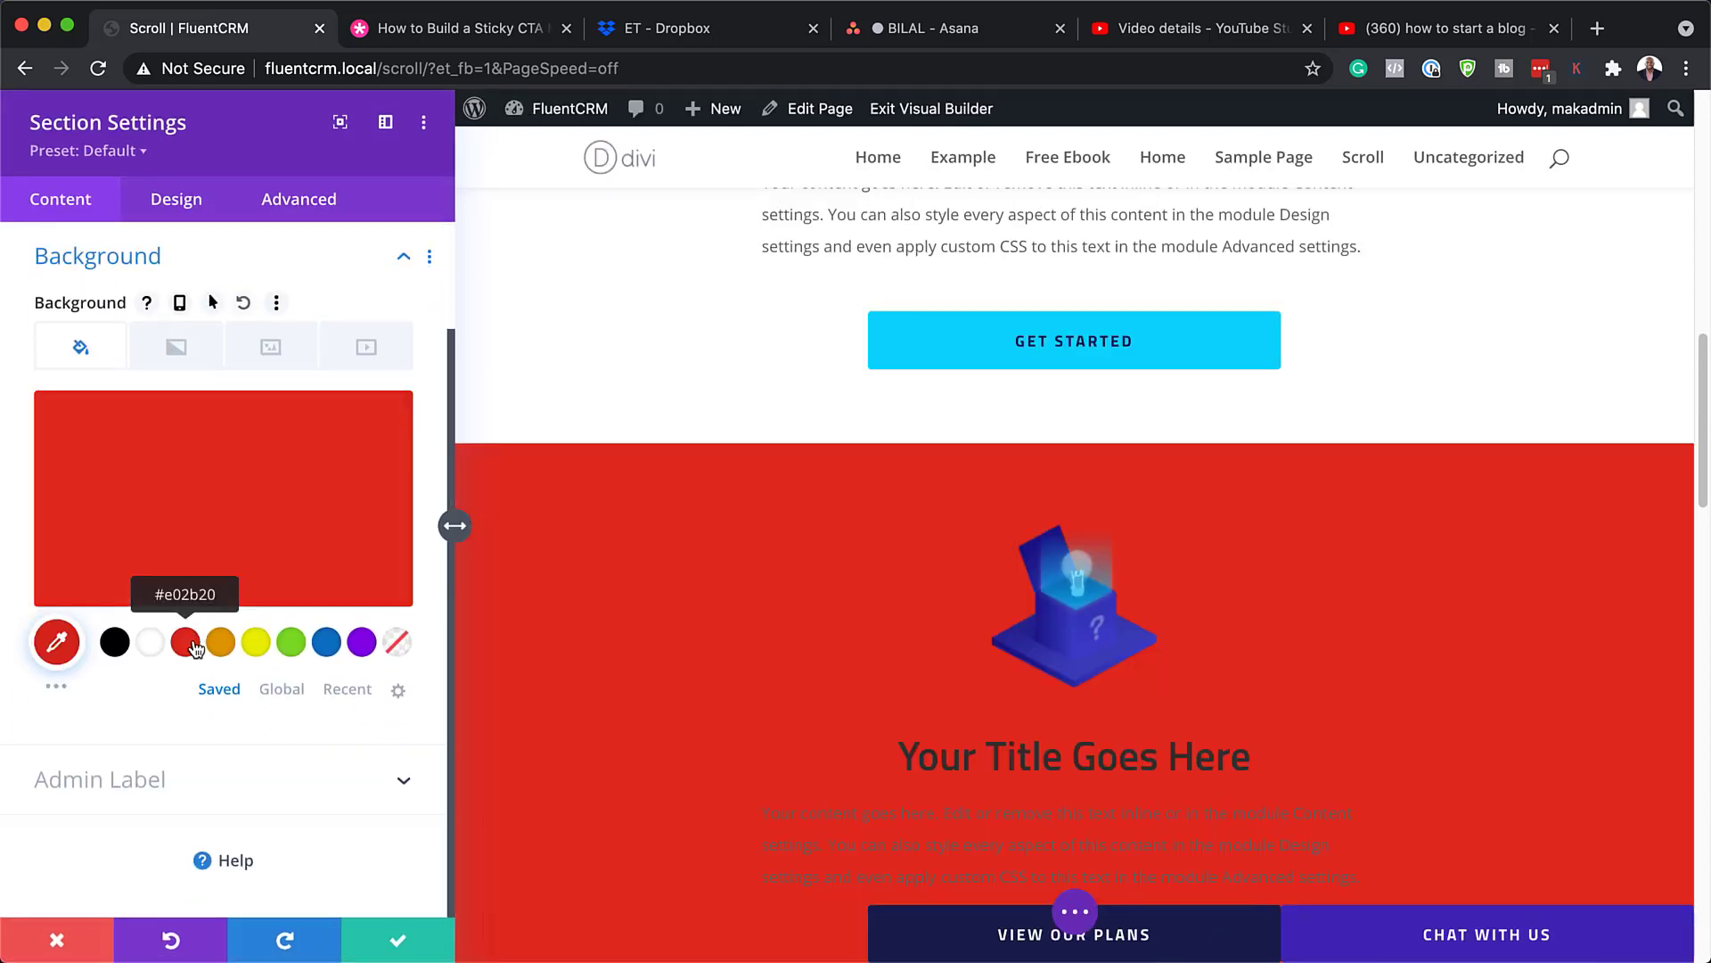
Step: Change the section background to translucent light gray, rgba(224,224,224,0.49)
{"action": "scroll", "coordinate": [833, 611], "scroll_direction": "down", "scroll_amount": 10}
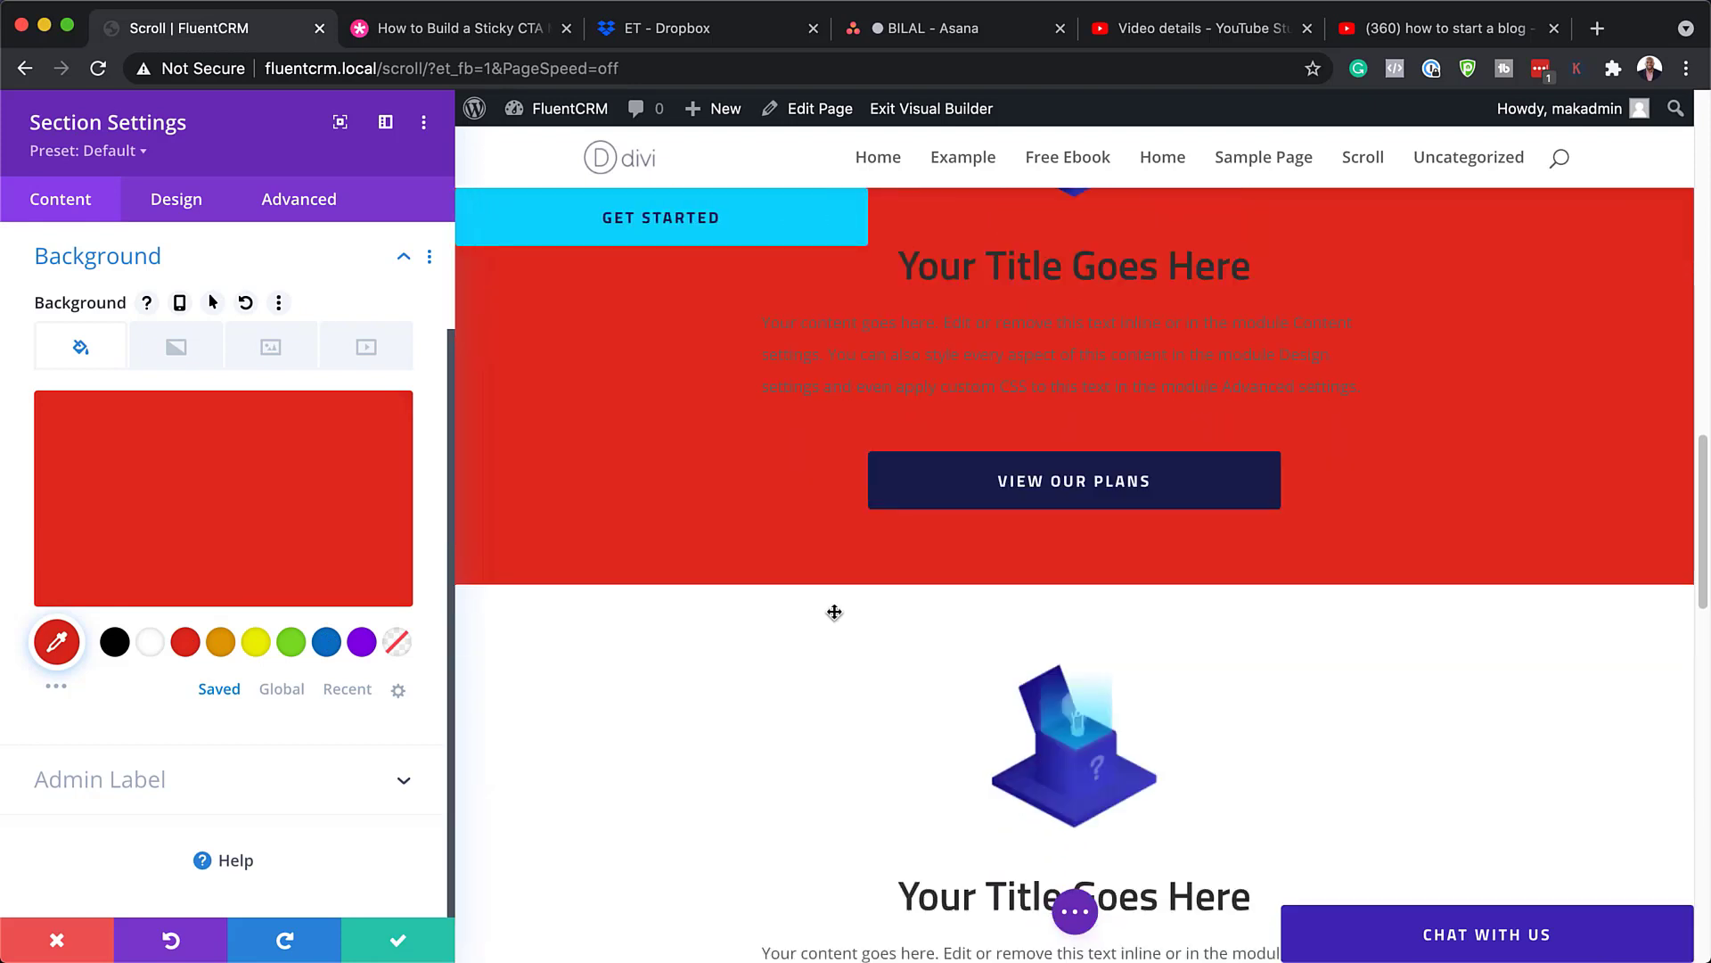
{"action": "scroll", "coordinate": [834, 612], "scroll_direction": "down", "scroll_amount": 5}
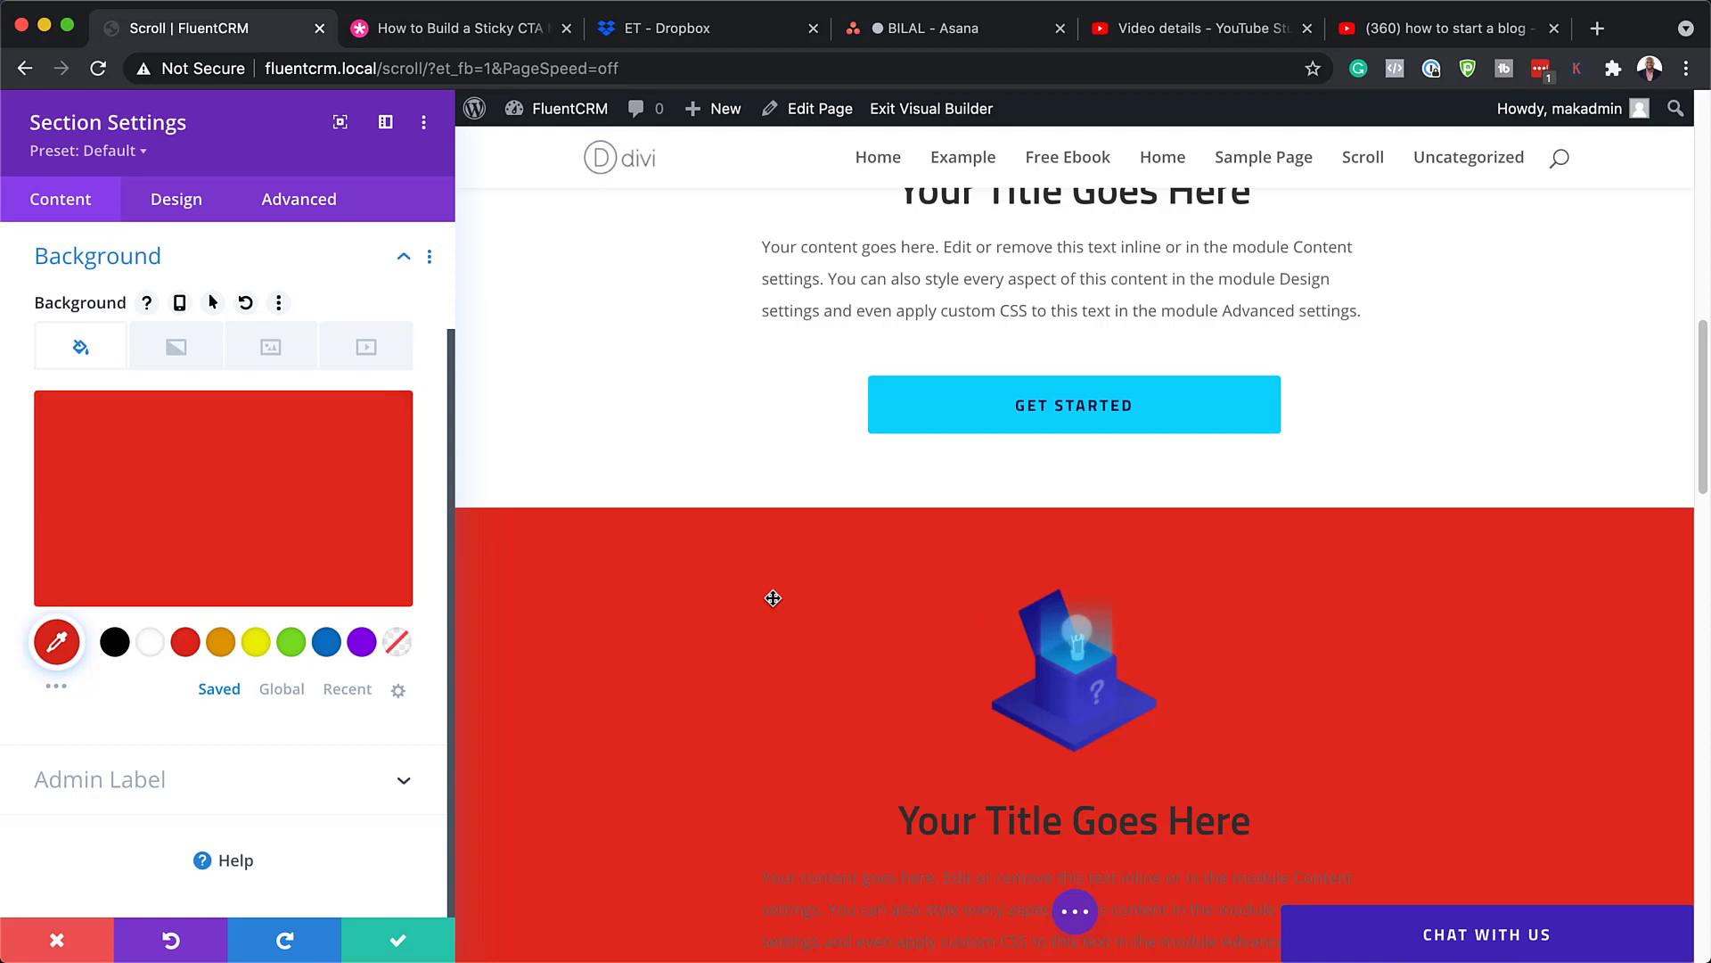
{"action": "left_click", "coordinate": [232, 504]}
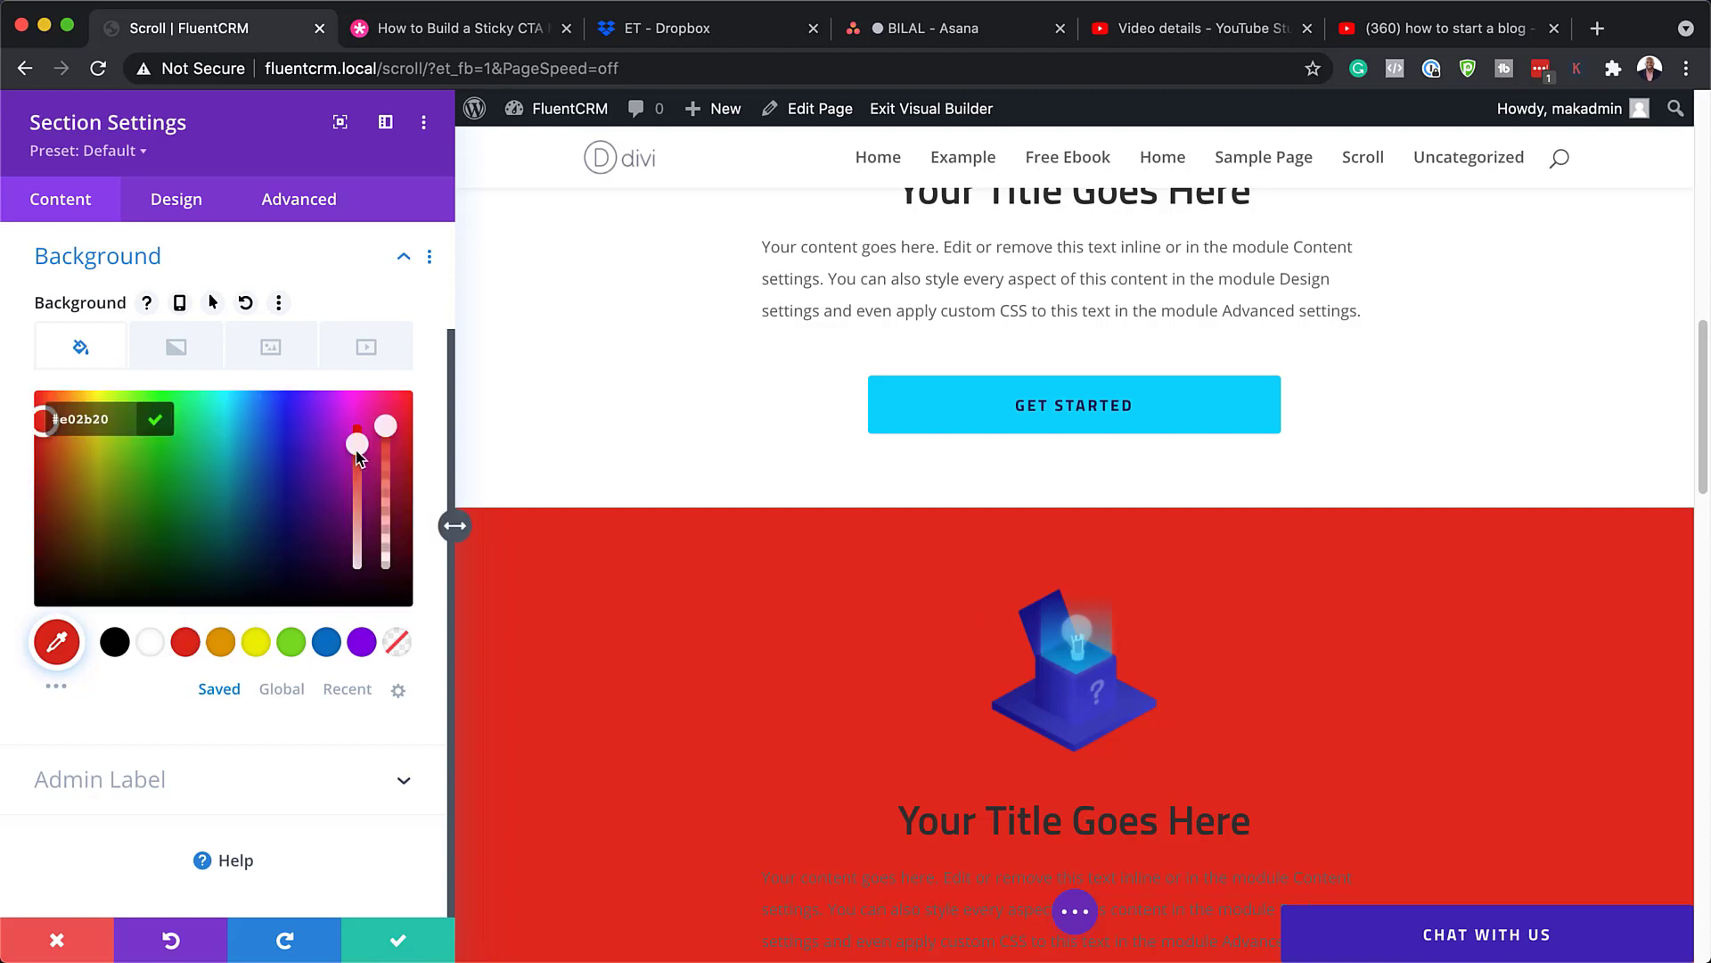
{"action": "left_click_drag", "start_coordinate": [357, 457], "coordinate": [363, 582]}
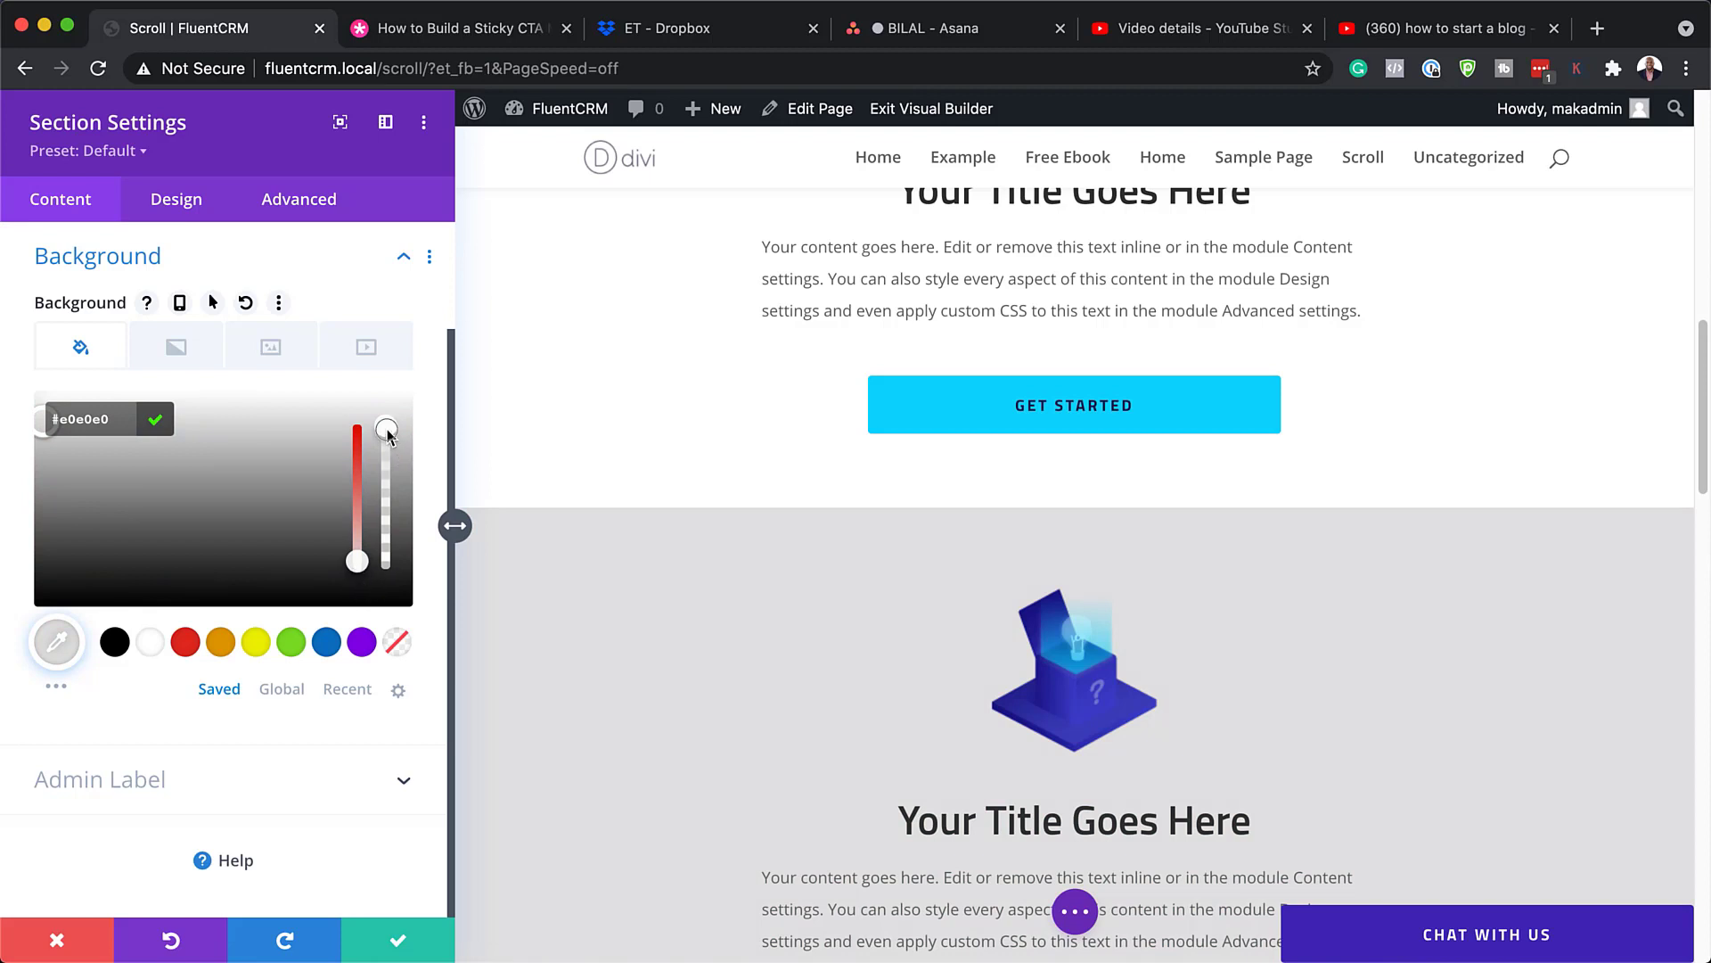
{"action": "left_click_drag", "start_coordinate": [387, 431], "coordinate": [387, 515]}
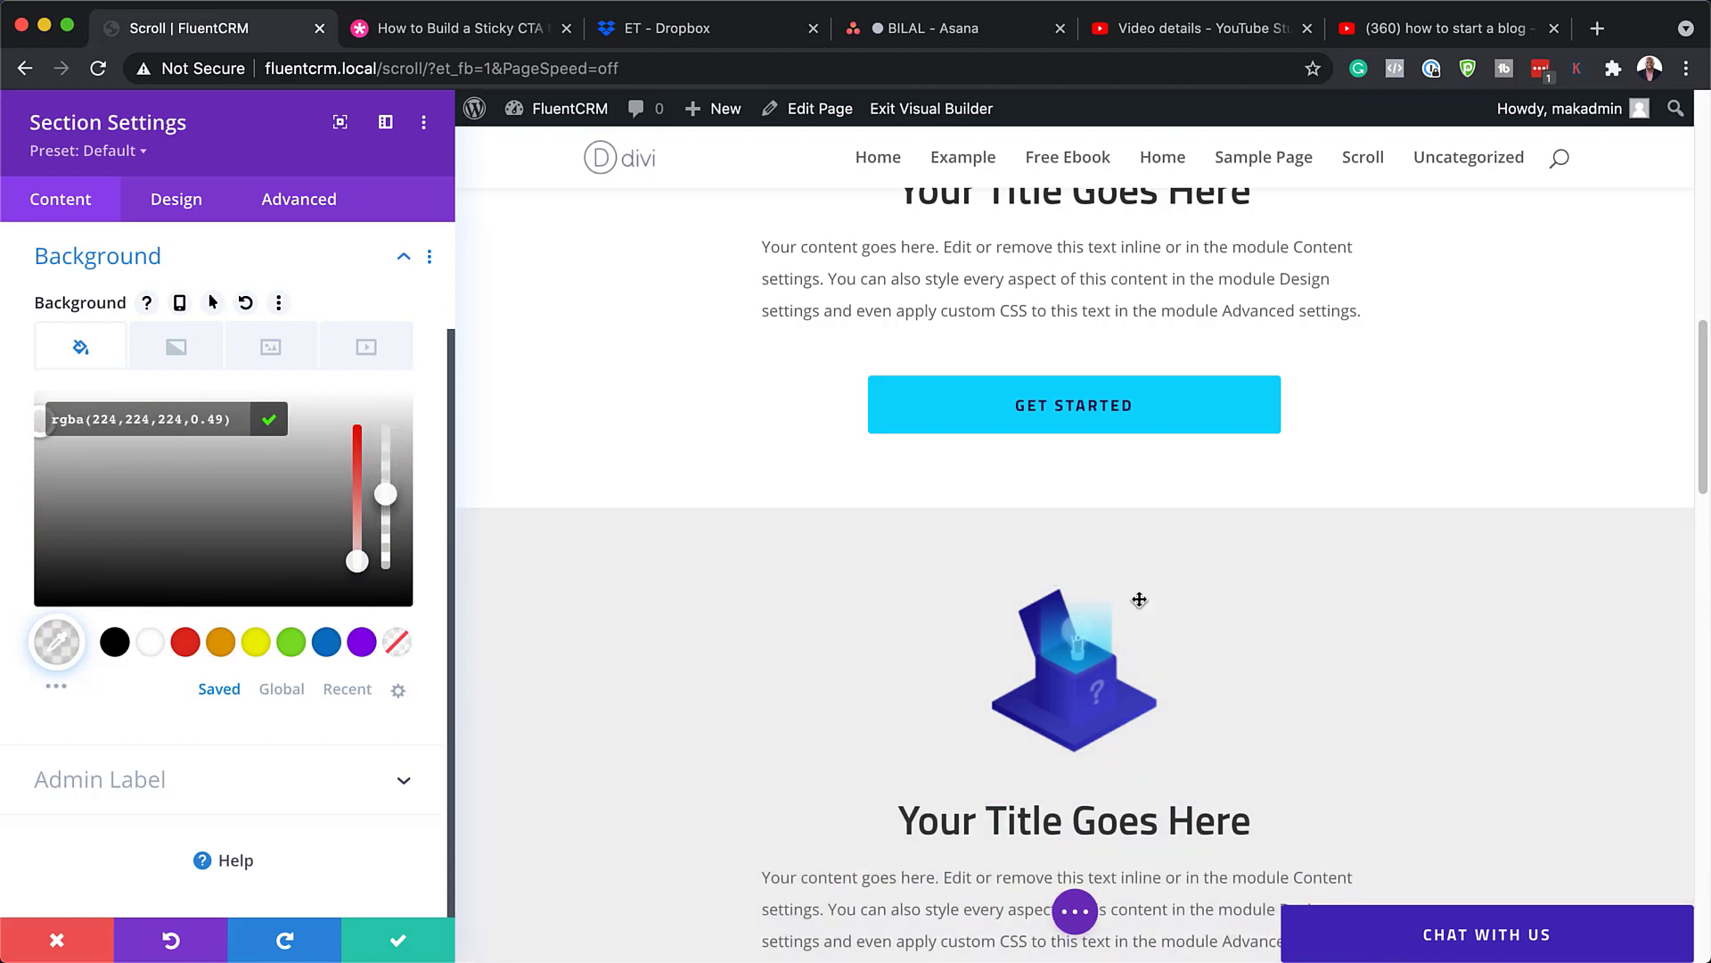
{"action": "scroll", "coordinate": [1159, 599], "scroll_direction": "down", "scroll_amount": 5}
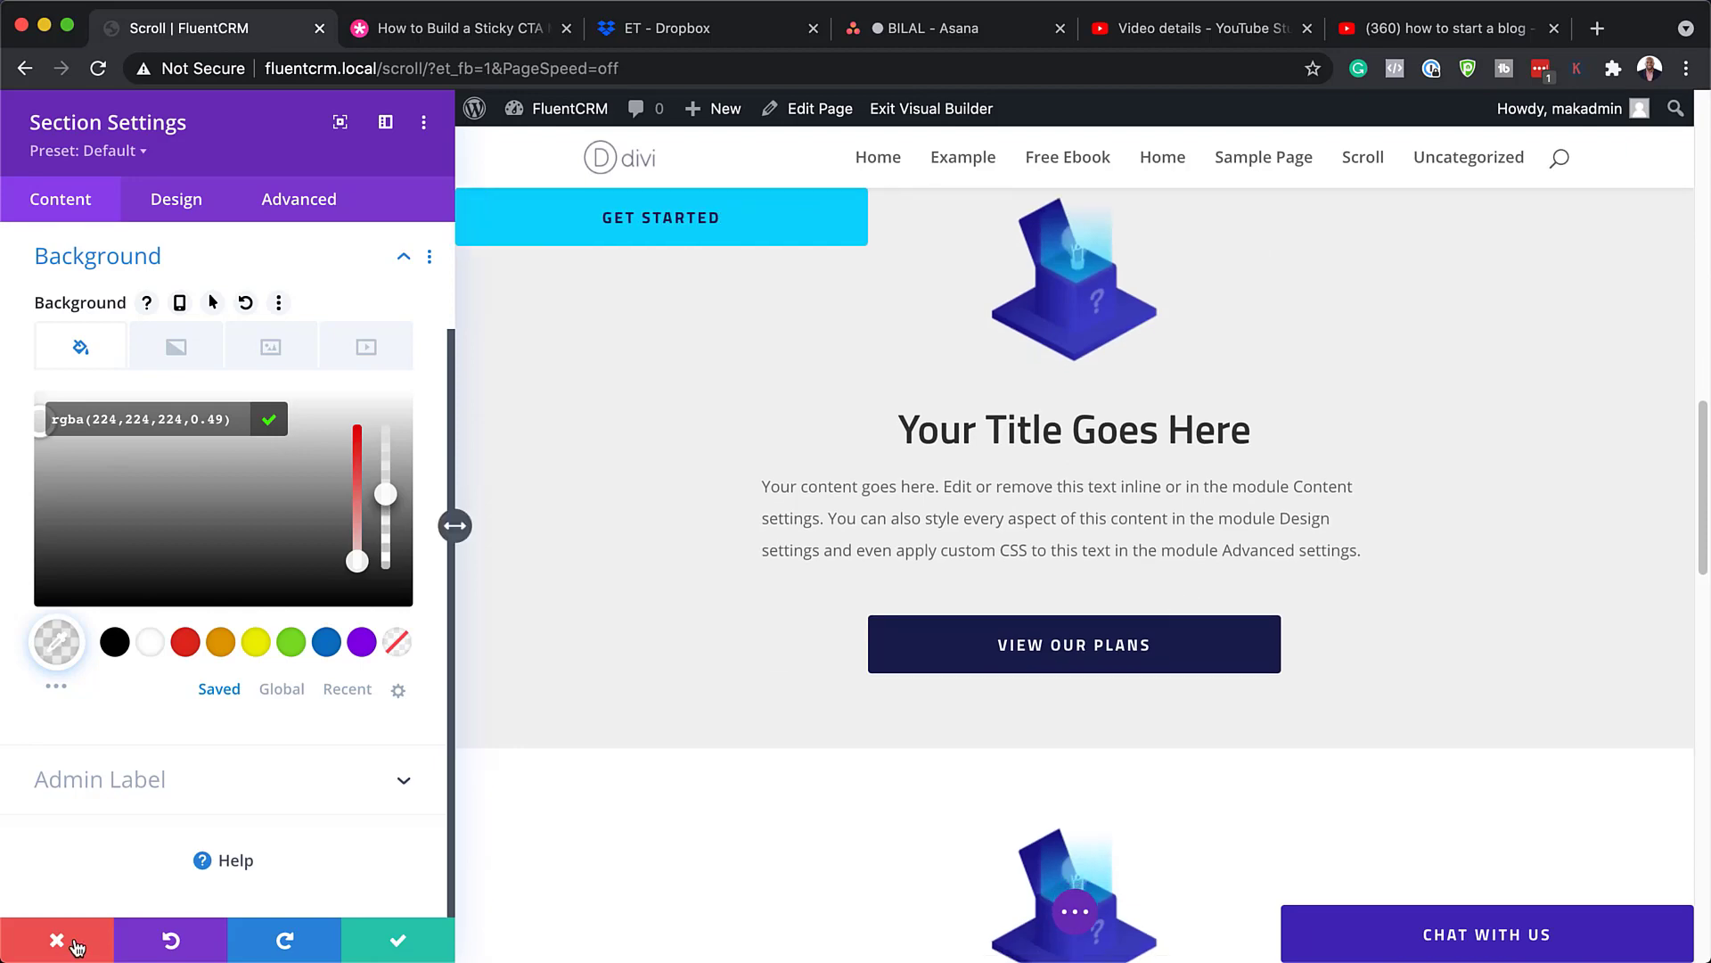
Step: Discard the gray section background and scroll the Scroll page to check the three sticky buttons
{"action": "left_click", "coordinate": [74, 943]}
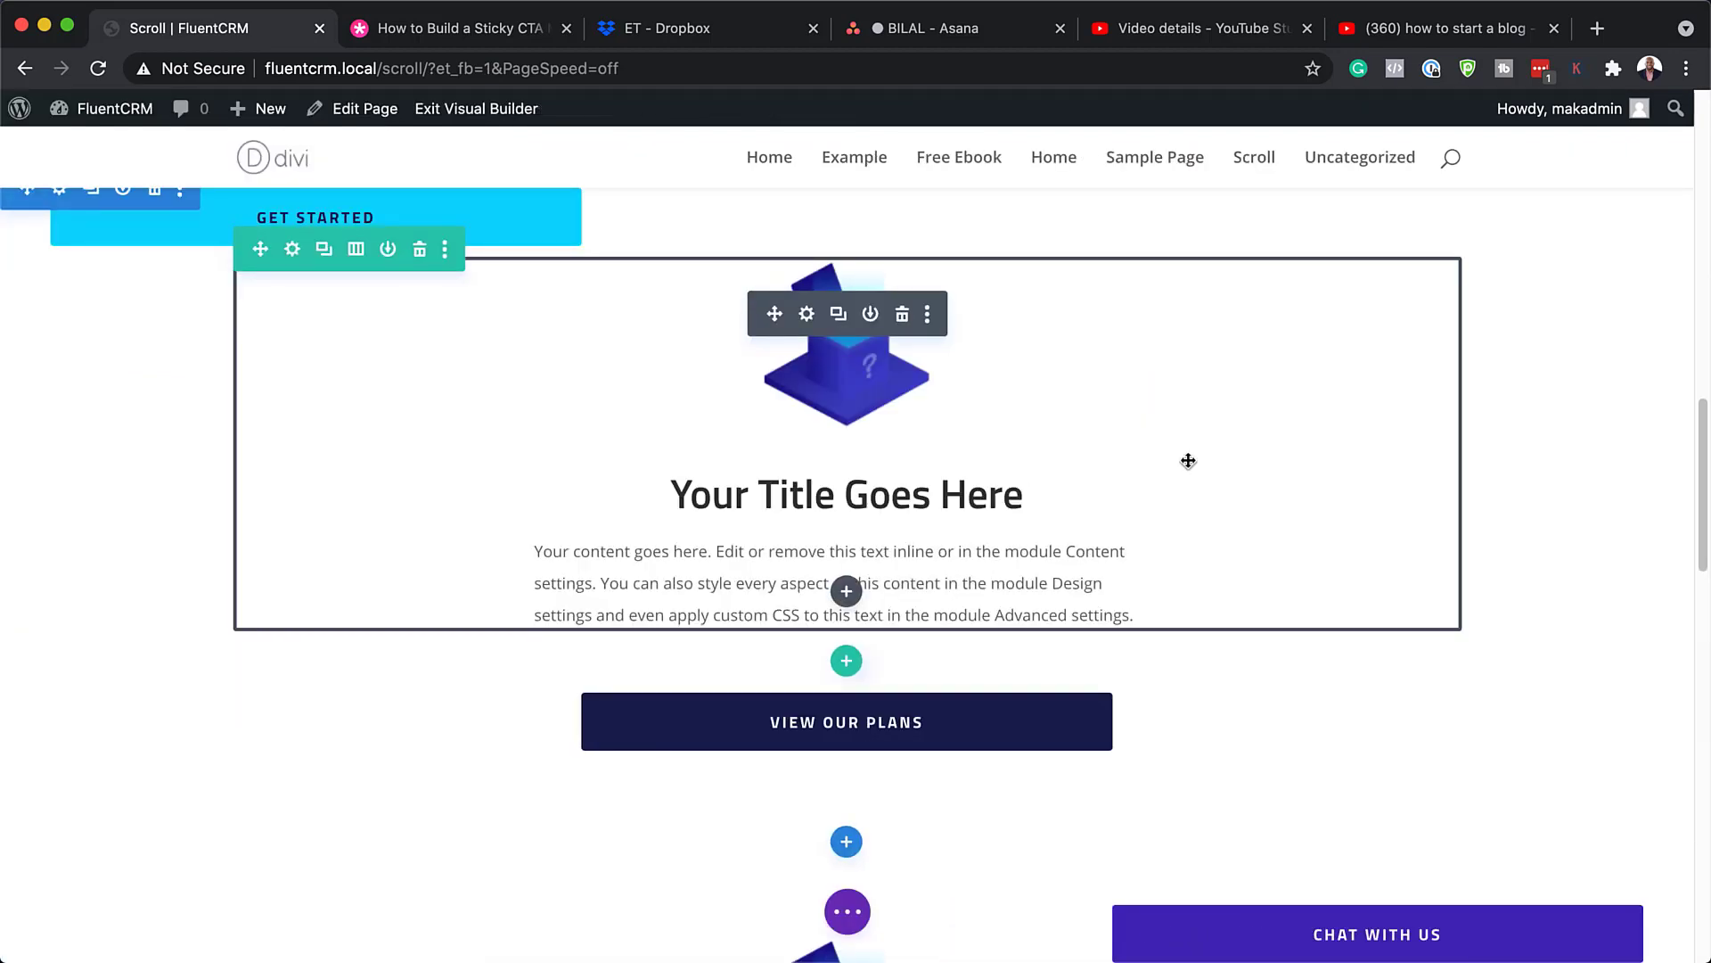
{"action": "scroll", "coordinate": [1195, 461], "scroll_direction": "down", "scroll_amount": 6}
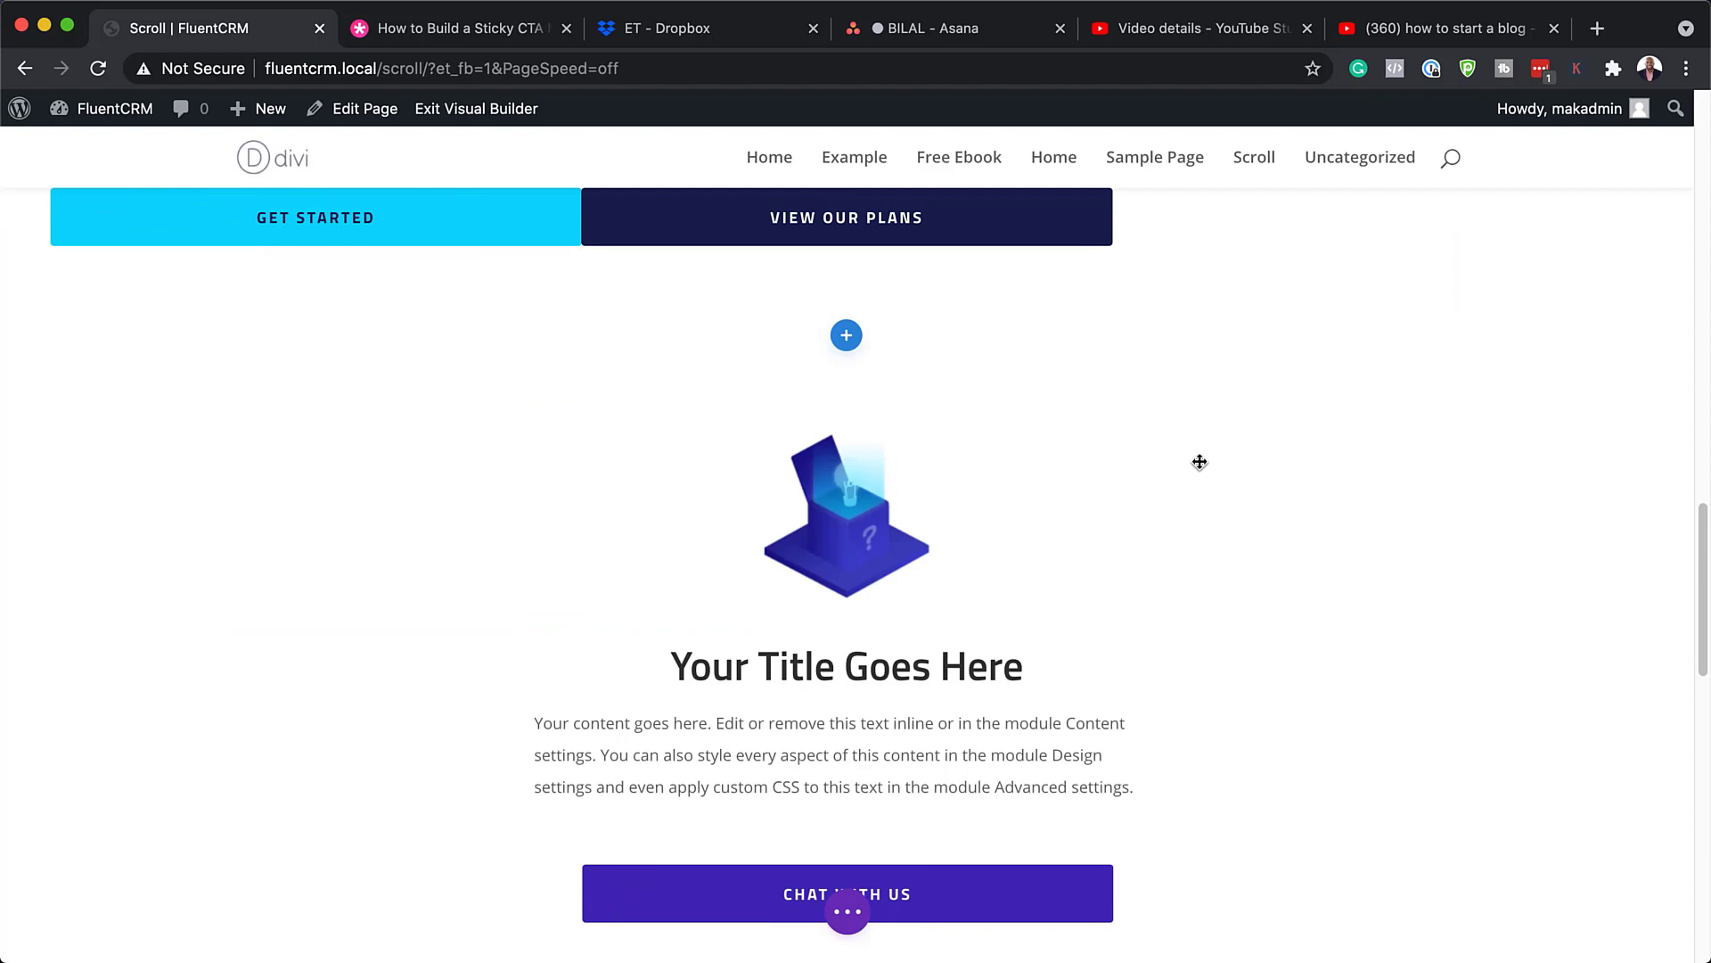
{"action": "scroll", "coordinate": [1200, 462], "scroll_direction": "down", "scroll_amount": 3}
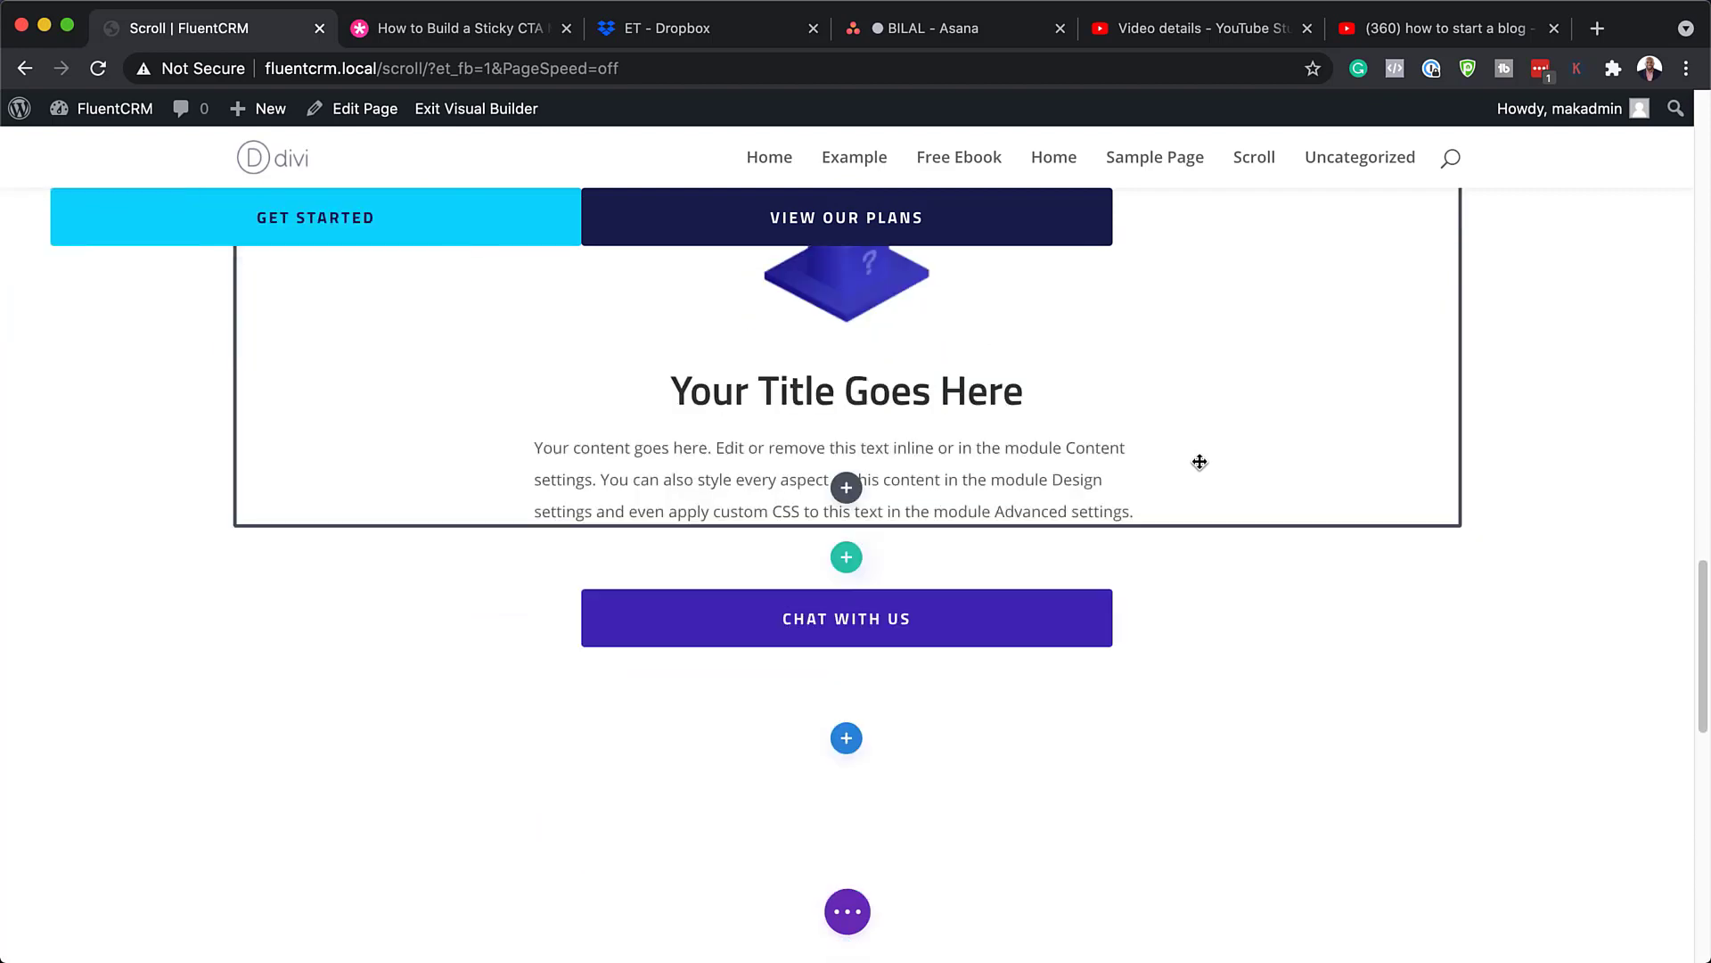
{"action": "scroll", "coordinate": [1200, 462], "scroll_direction": "up", "scroll_amount": 3}
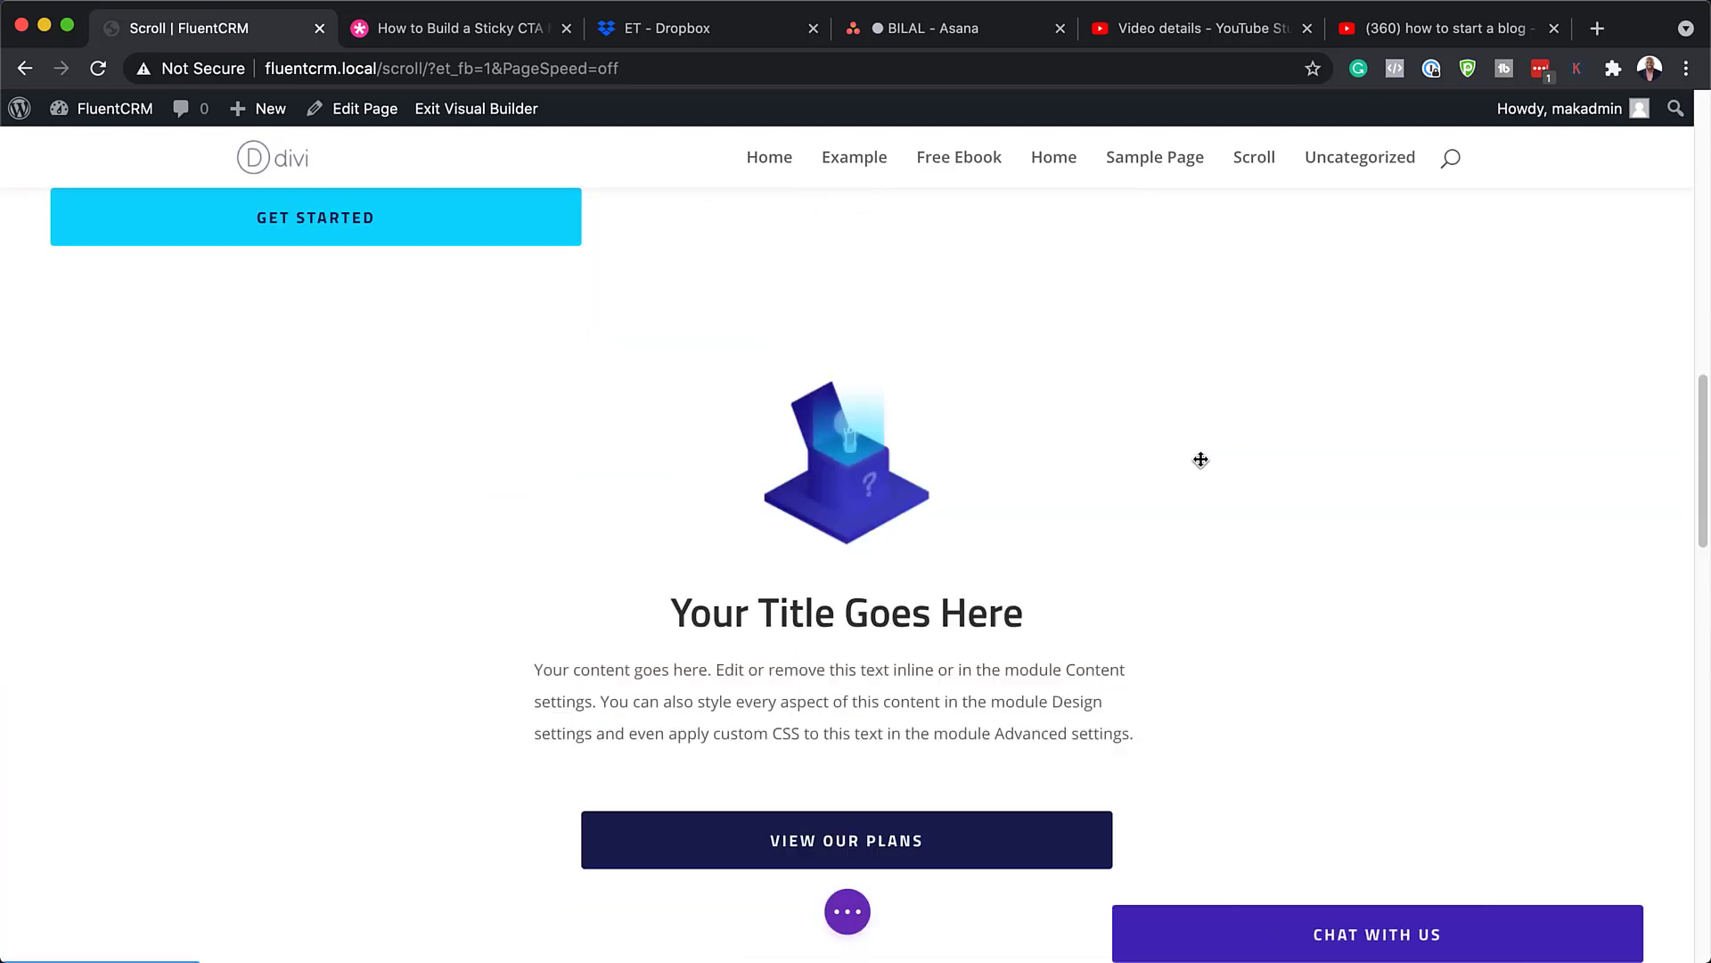
{"action": "scroll", "coordinate": [1200, 459], "scroll_direction": "up", "scroll_amount": 6}
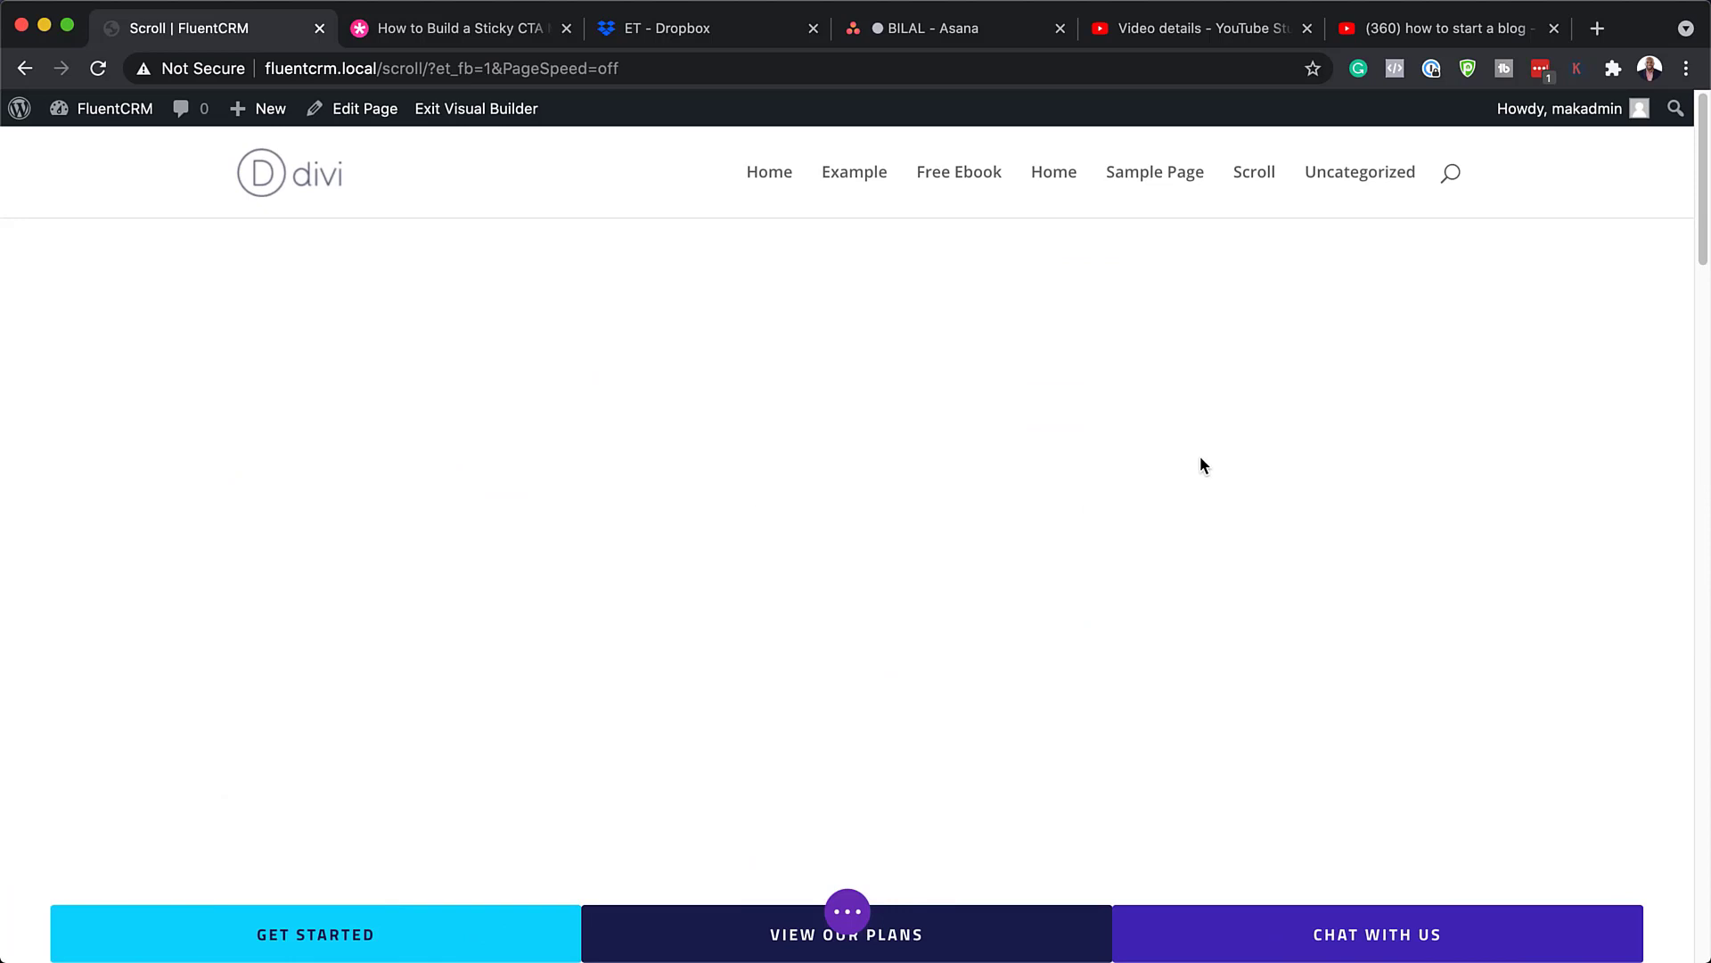